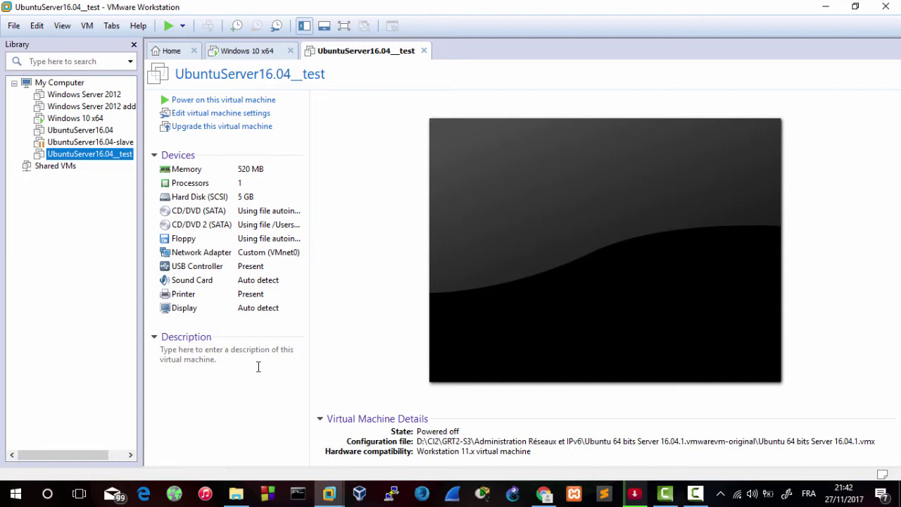
Open the Virtual Network Editor, review VMnet1 and VMnet2, and unlock the network configuration with administrator privileges
click(225, 437)
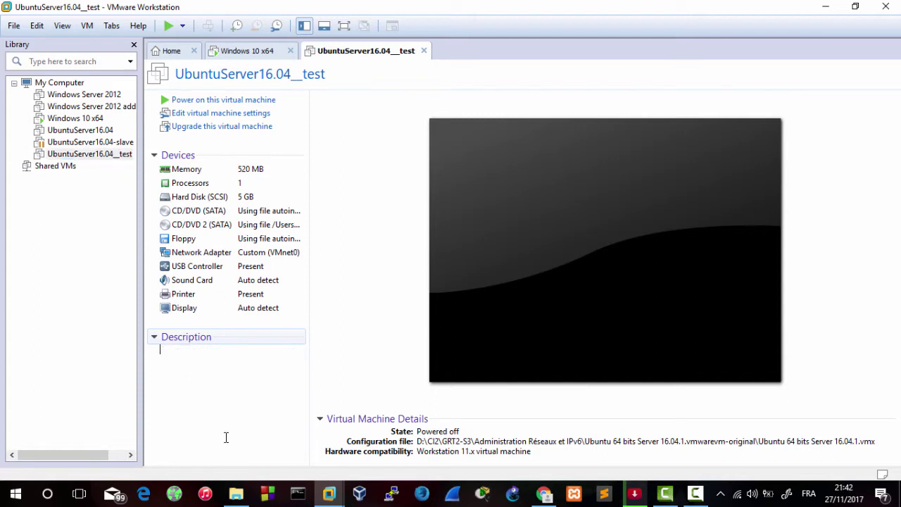
click(37, 26)
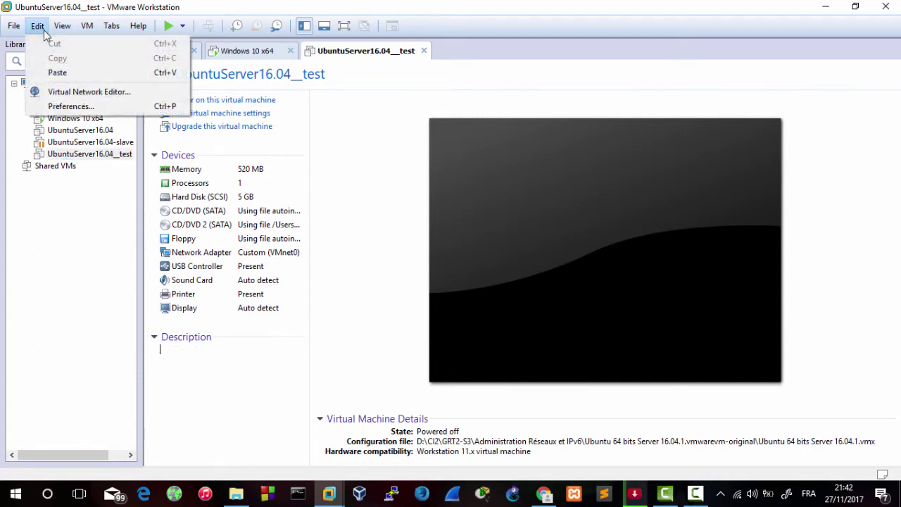
click(91, 92)
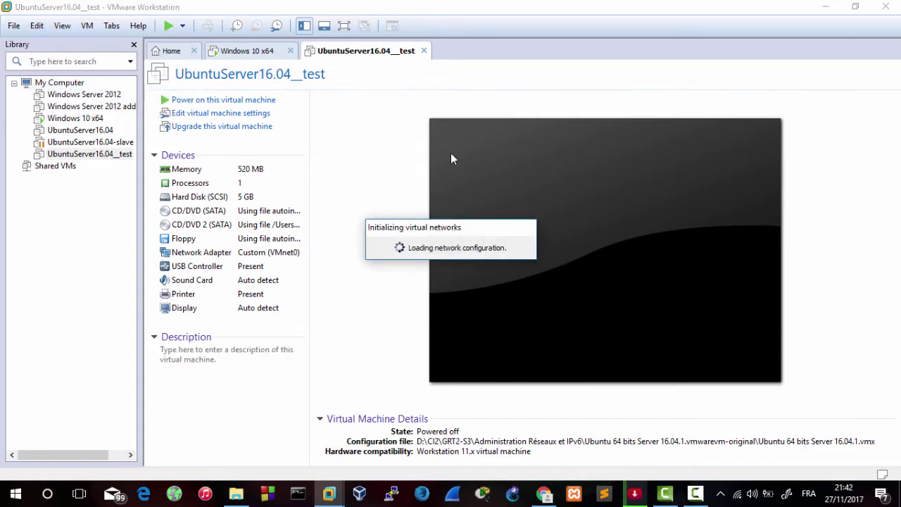
click(354, 152)
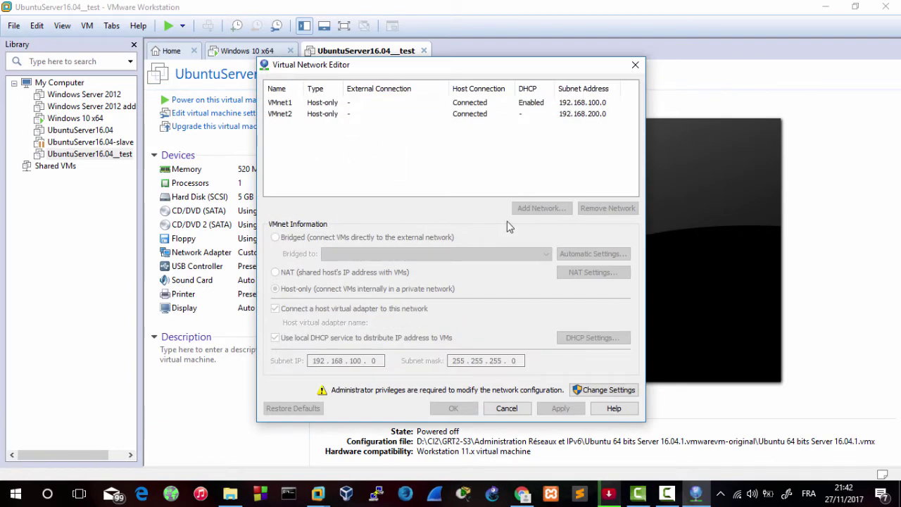
click(281, 105)
click(281, 114)
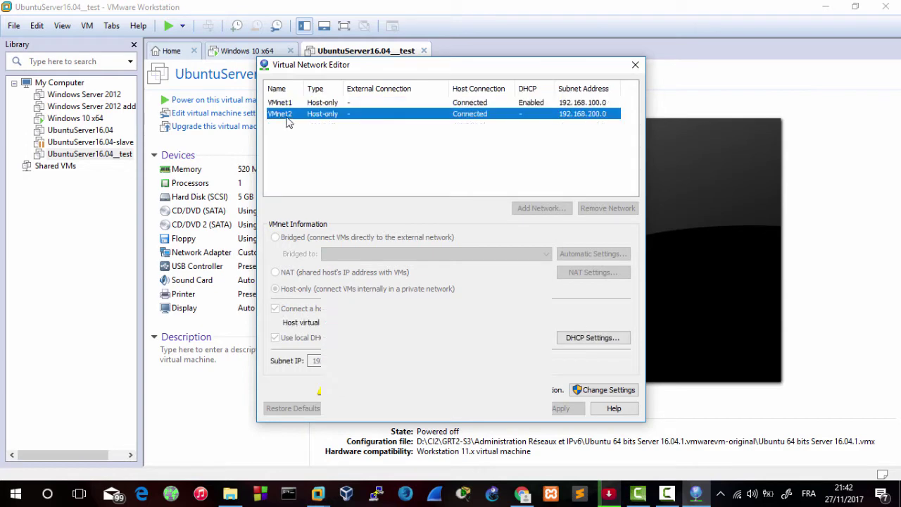
click(296, 157)
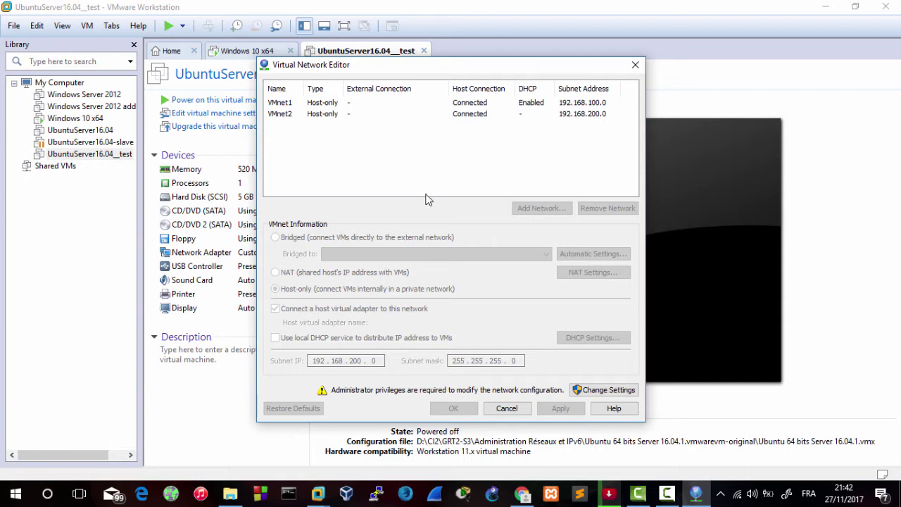
click(584, 391)
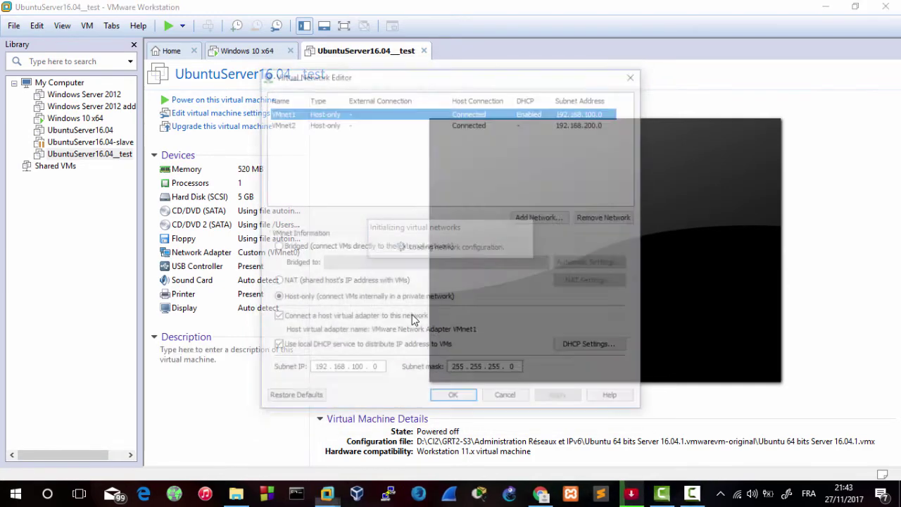
click(521, 166)
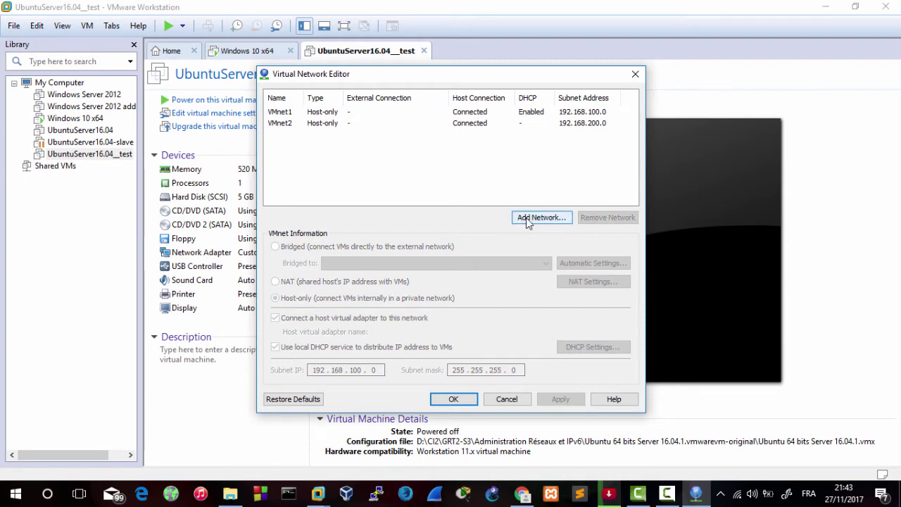
Add the virtual network VMnet0 and set its type to Bridged
click(540, 218)
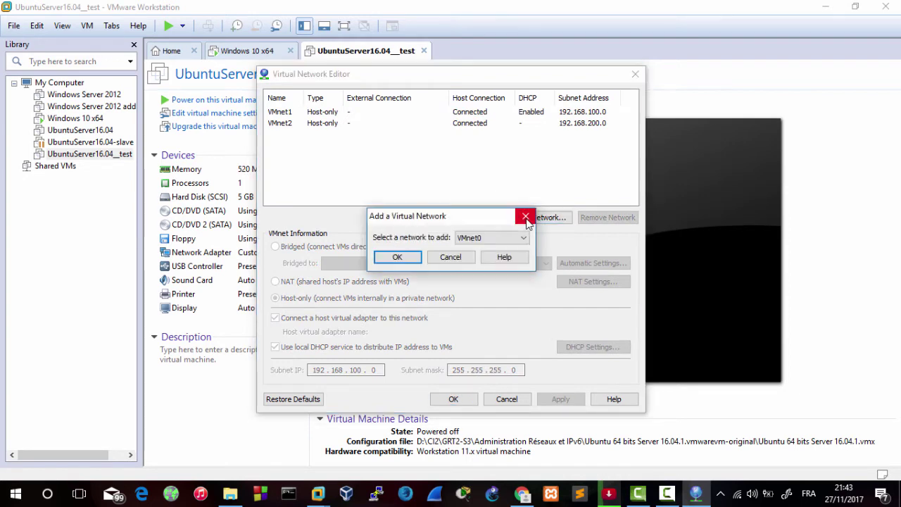
click(473, 239)
click(471, 240)
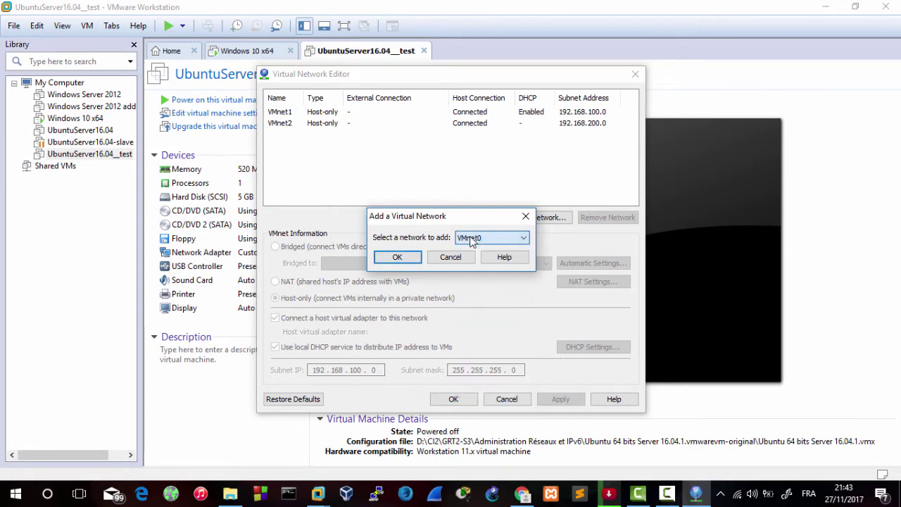
click(398, 256)
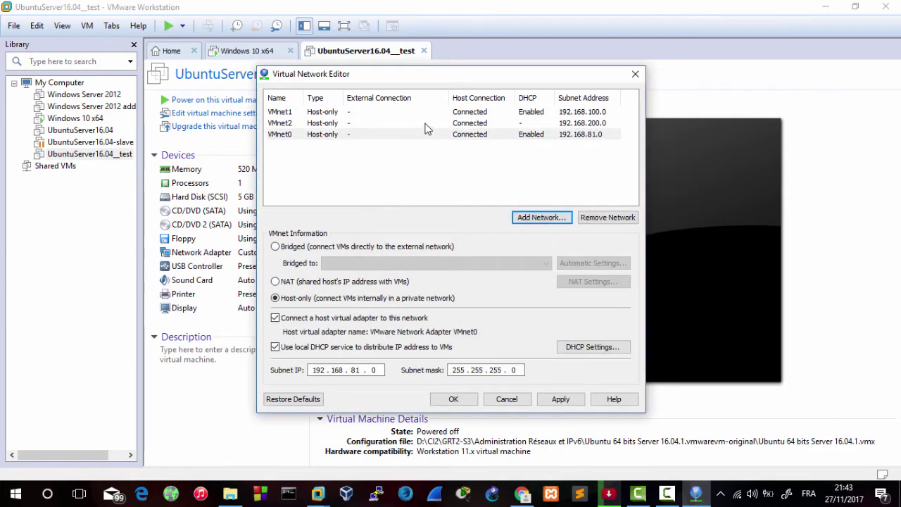
click(336, 143)
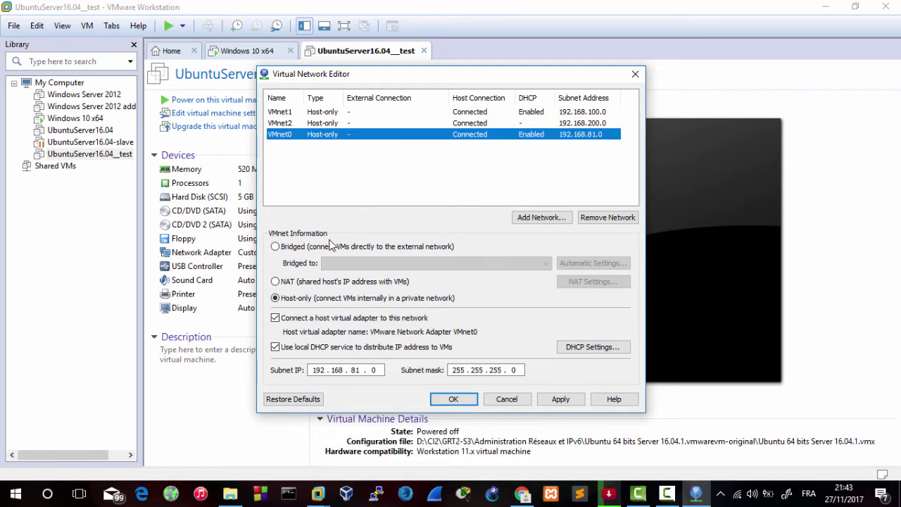
click(296, 247)
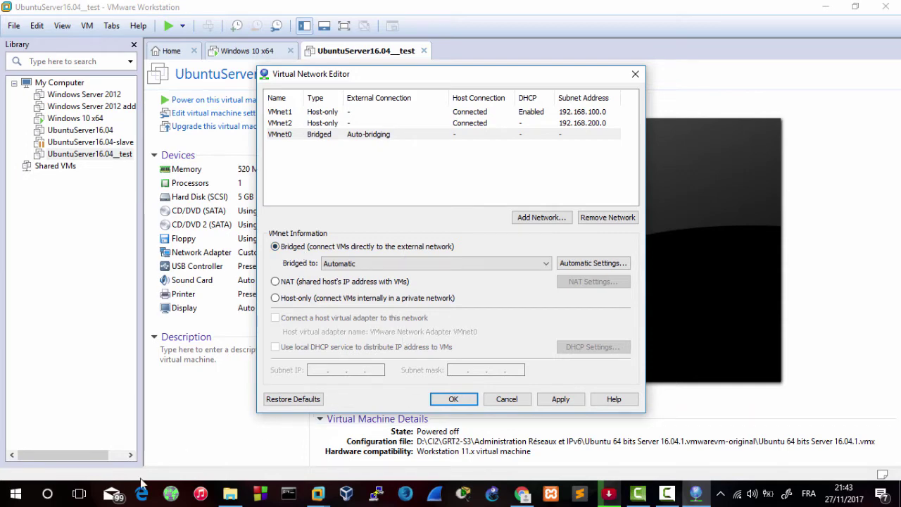
Switch to Paint by searching for "paint" in Windows and launching the desktop application
click(47, 493)
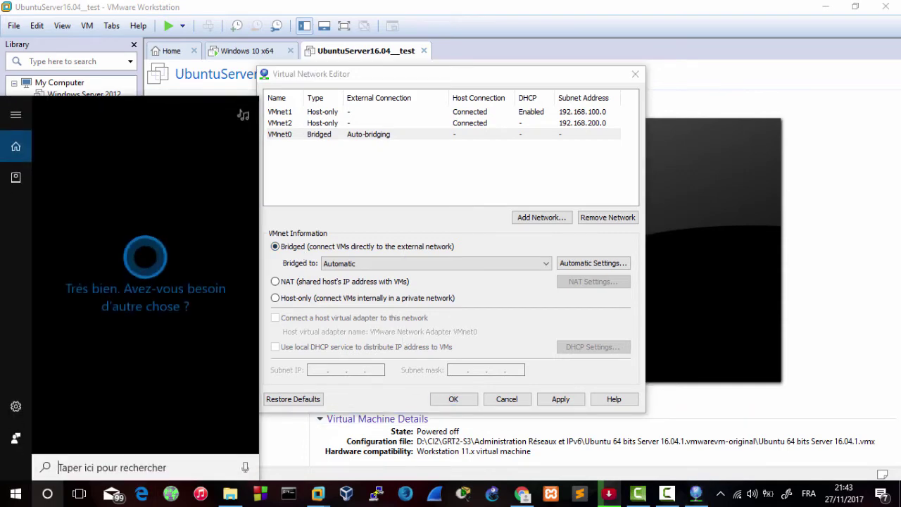
text(paint)
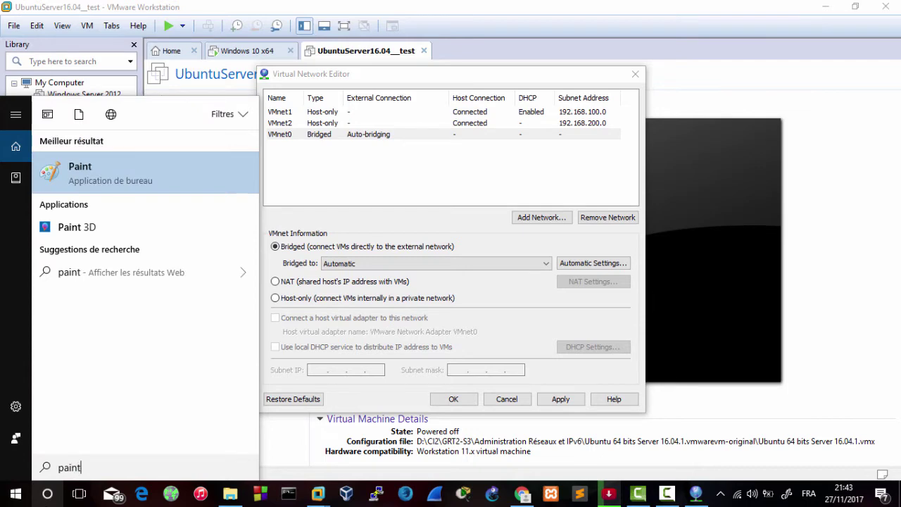
key(Return)
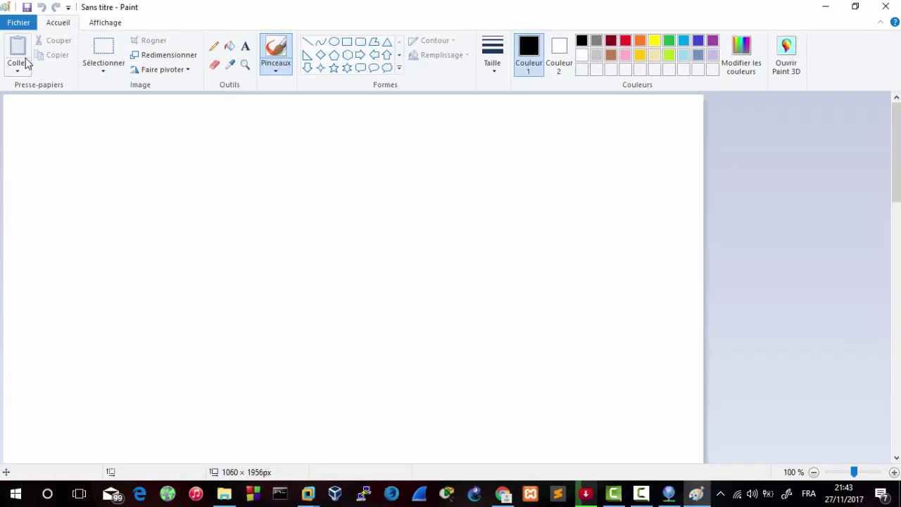
Paste the image file bridged.PNG onto the canvas and move the network diagram toward the canvas centre
click(18, 71)
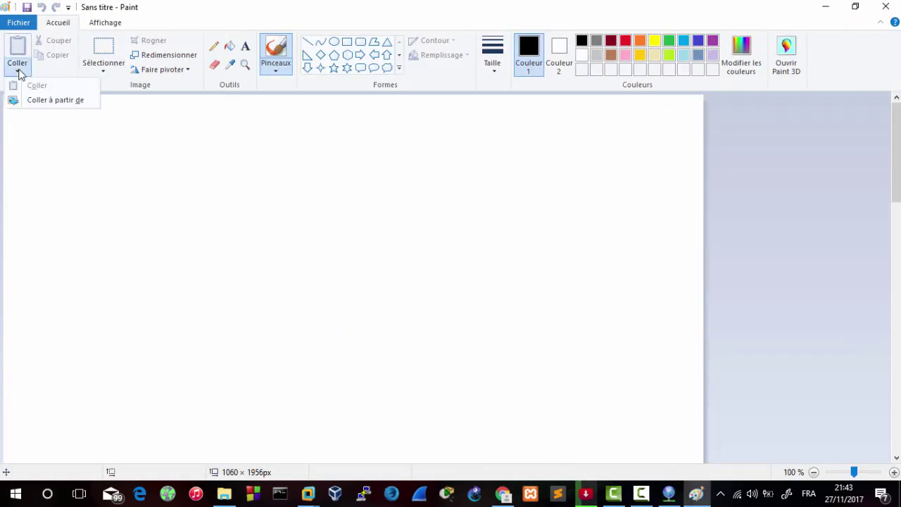
click(45, 101)
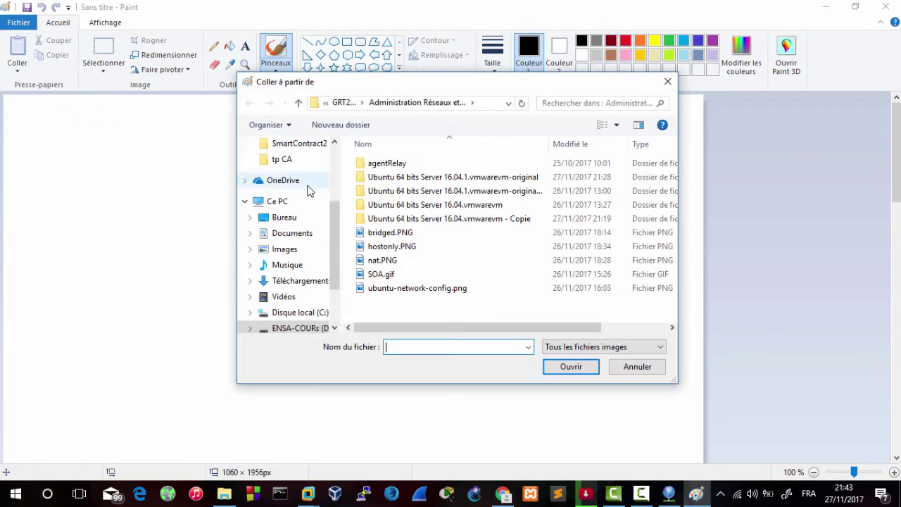
double_click(378, 233)
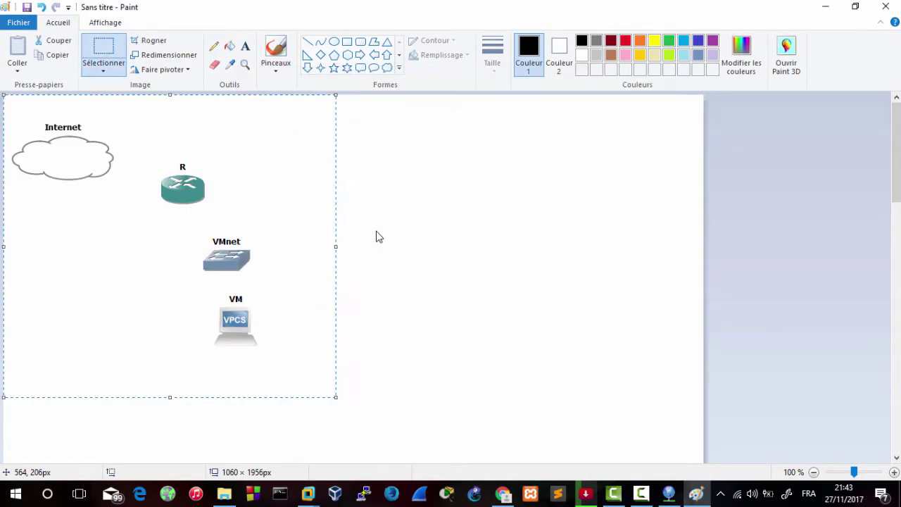
drag(323, 186, 536, 220)
click(653, 257)
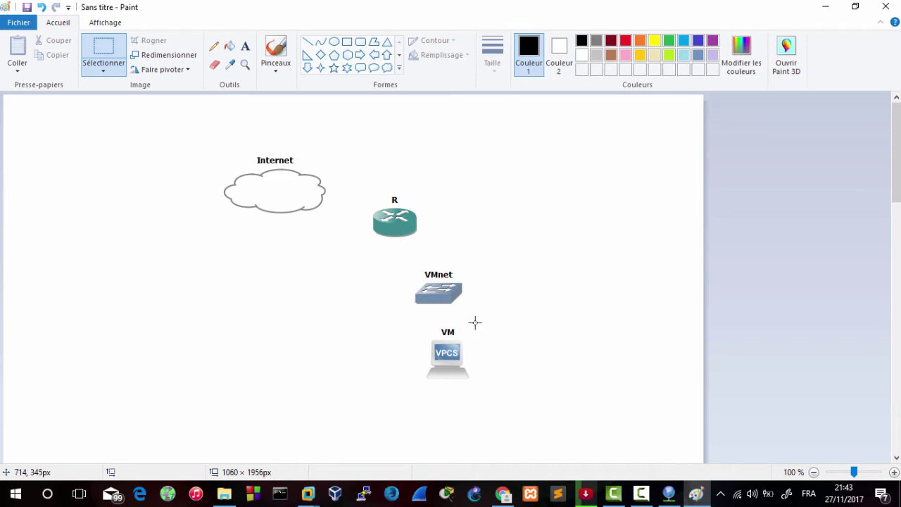
drag(517, 348, 529, 355)
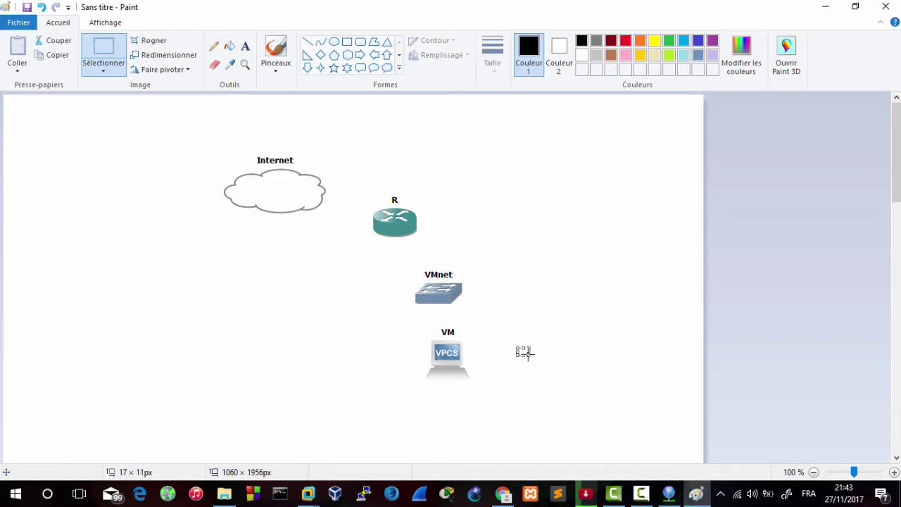
Choose the Pencil and set the drawing colour to red with the third line thickness
click(214, 46)
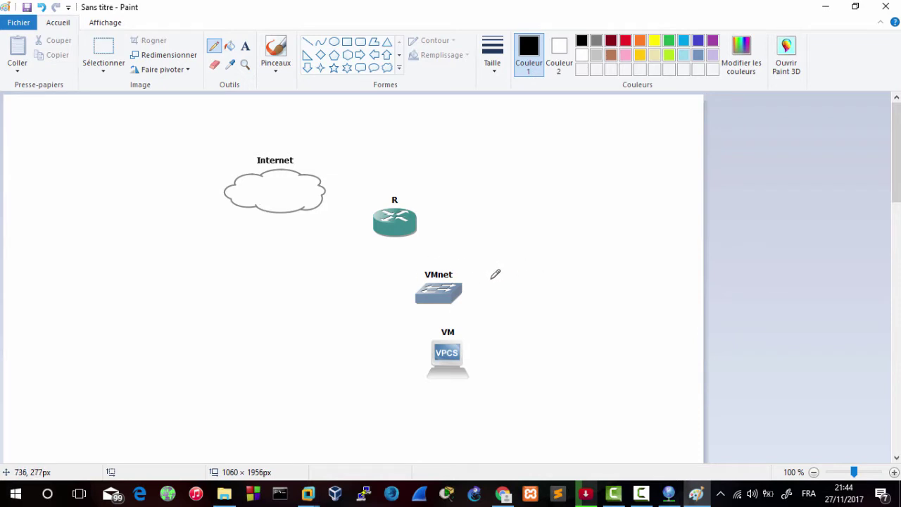
drag(483, 274, 484, 274)
click(625, 42)
click(493, 66)
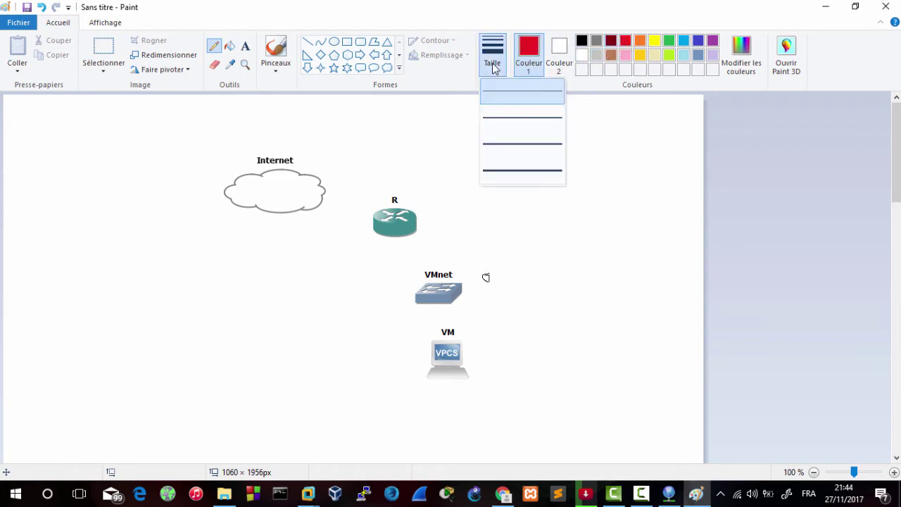
click(497, 142)
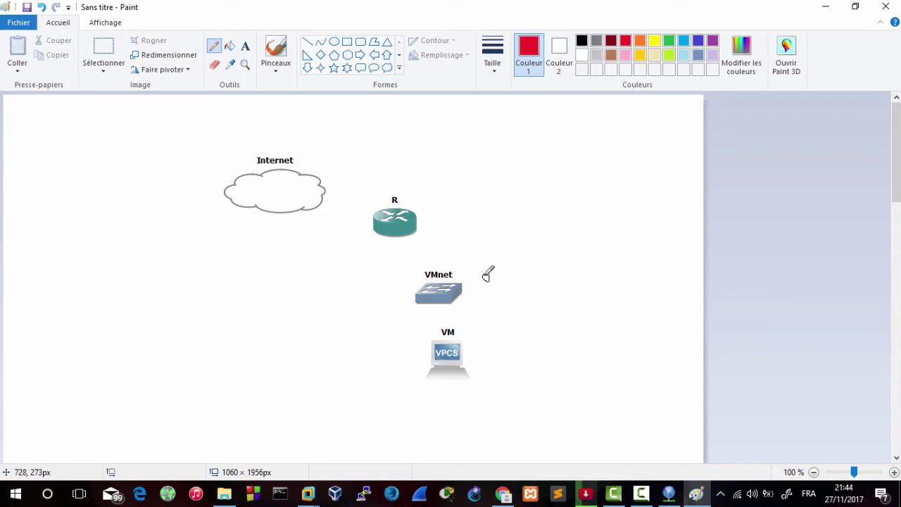
drag(485, 277, 487, 275)
click(216, 66)
drag(486, 281, 492, 292)
Add the red text labels "VMnet 0" beside the VMnet switch and "ADSL" beside router R
click(245, 47)
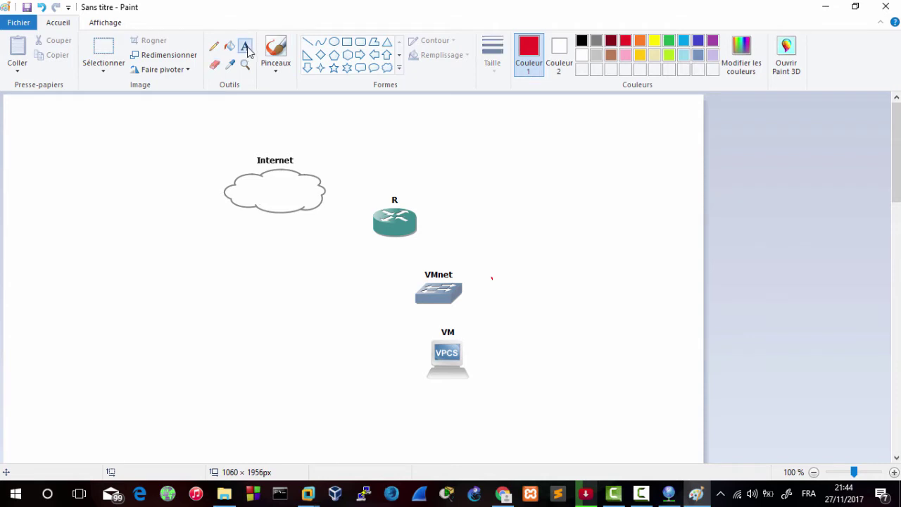
click(496, 280)
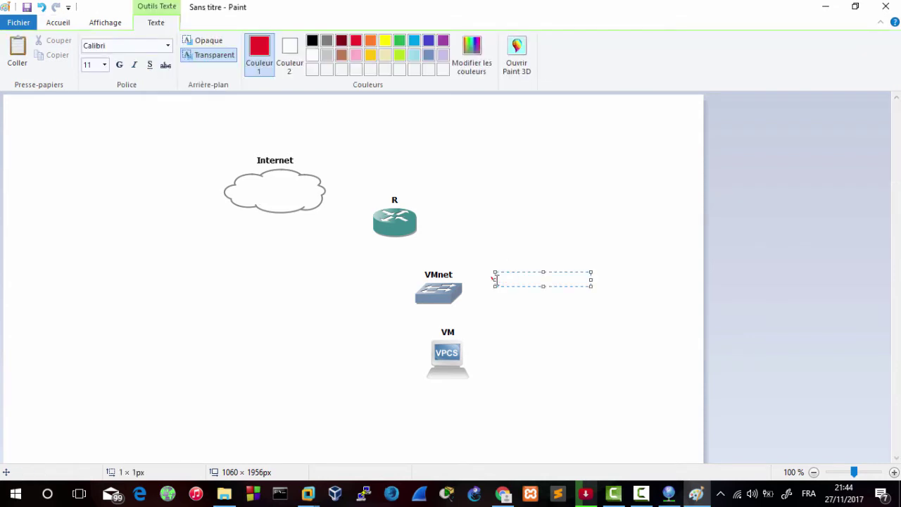
text(VMnet 0)
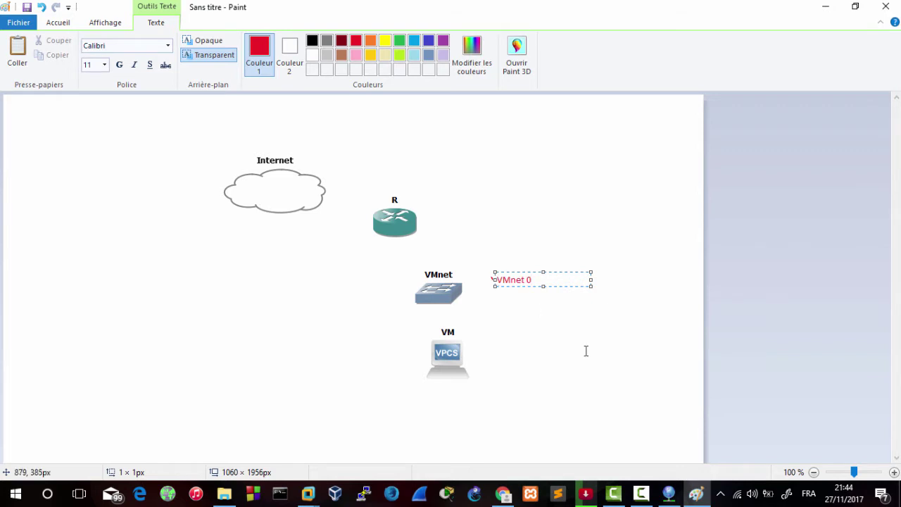
click(526, 326)
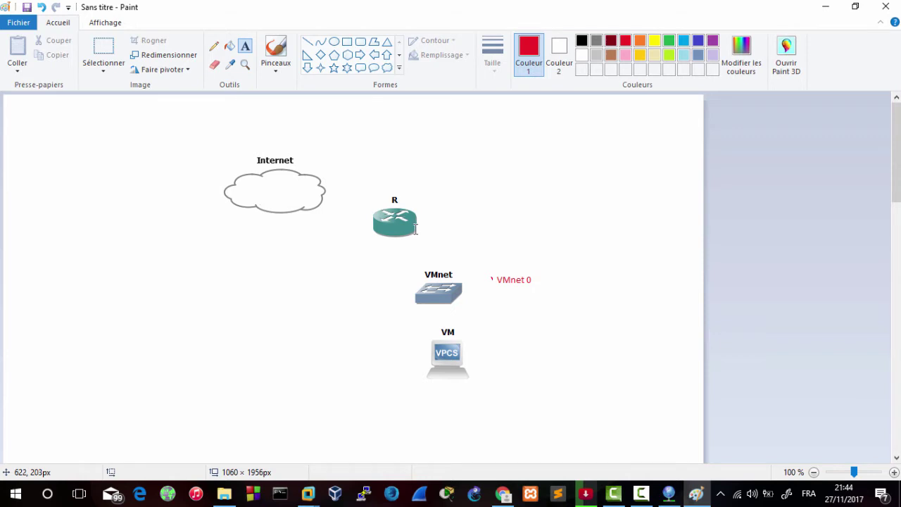
click(441, 207)
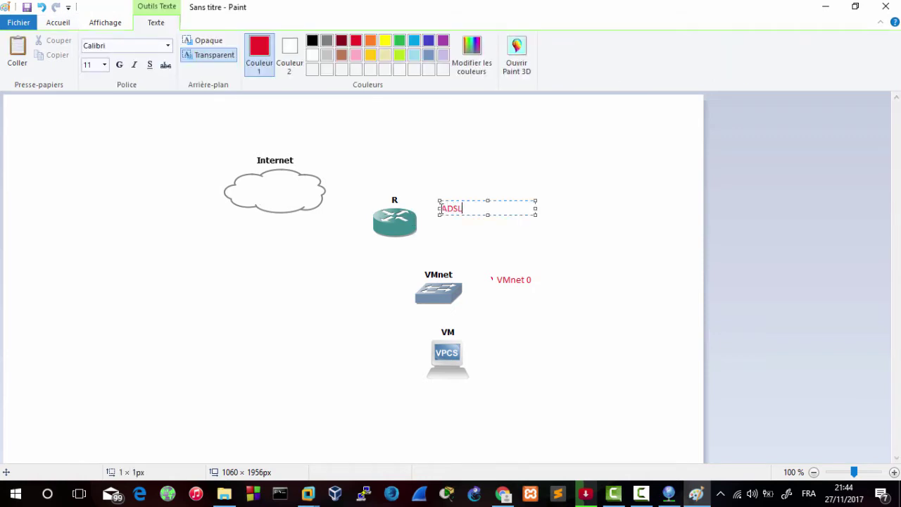
text(ADSL)
Draw straight red lines connecting router R to the VMnet switch, the switch to the VM, and the router to the Internet cloud
click(65, 23)
click(308, 43)
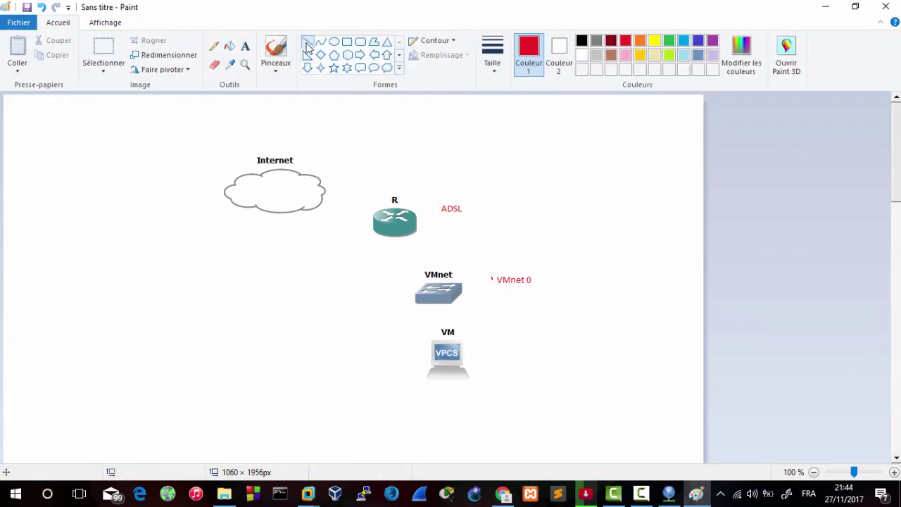
drag(398, 226, 427, 286)
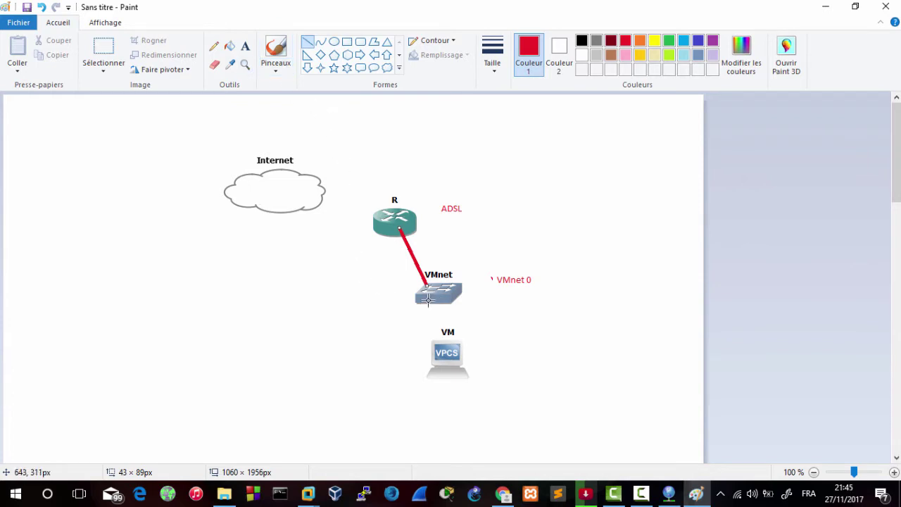
drag(428, 300, 434, 346)
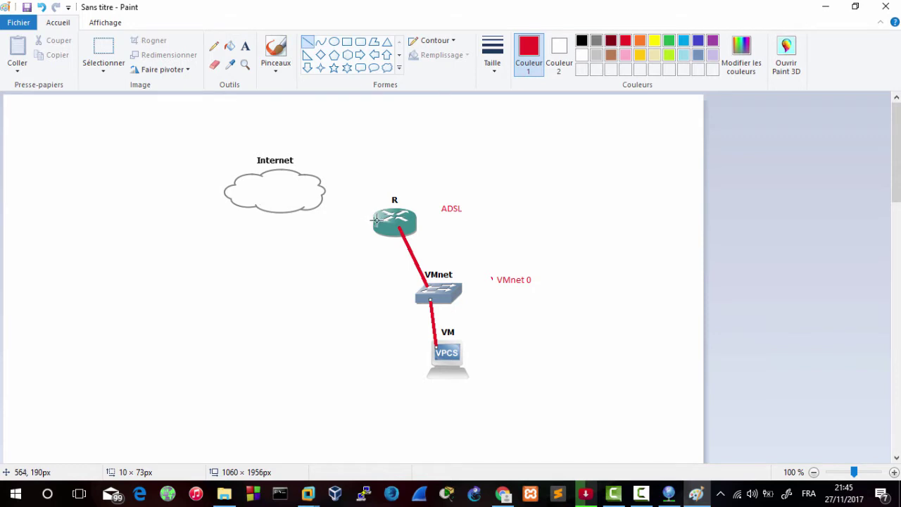
drag(377, 220, 301, 200)
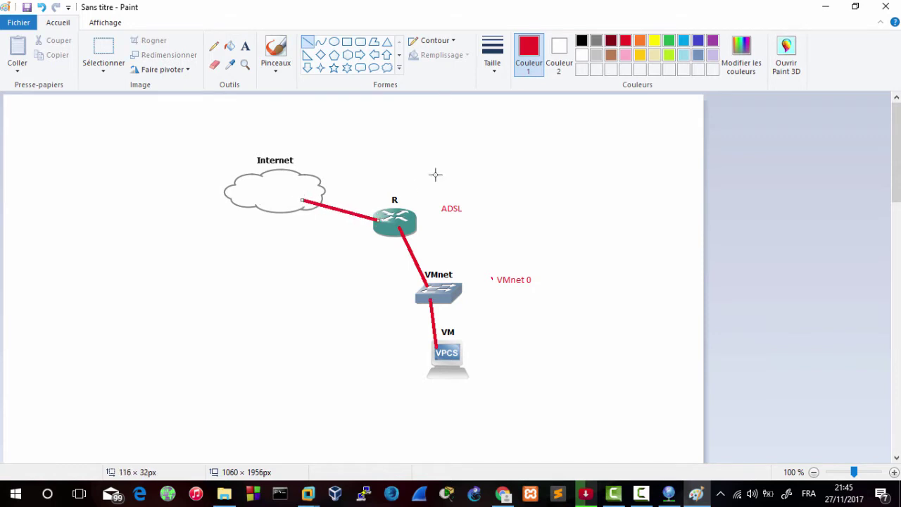
Pick Paint's Text tool, switch to the Windows Command Prompt and run ipconfig
click(245, 45)
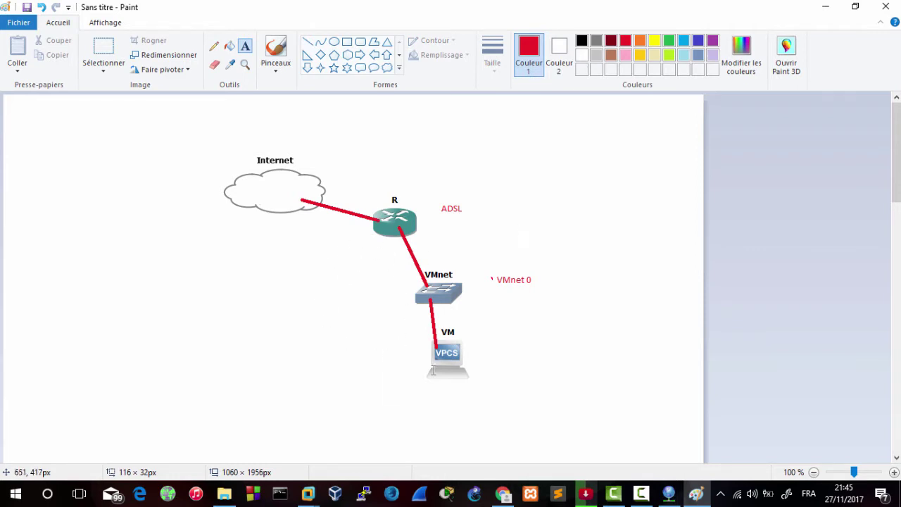
click(280, 493)
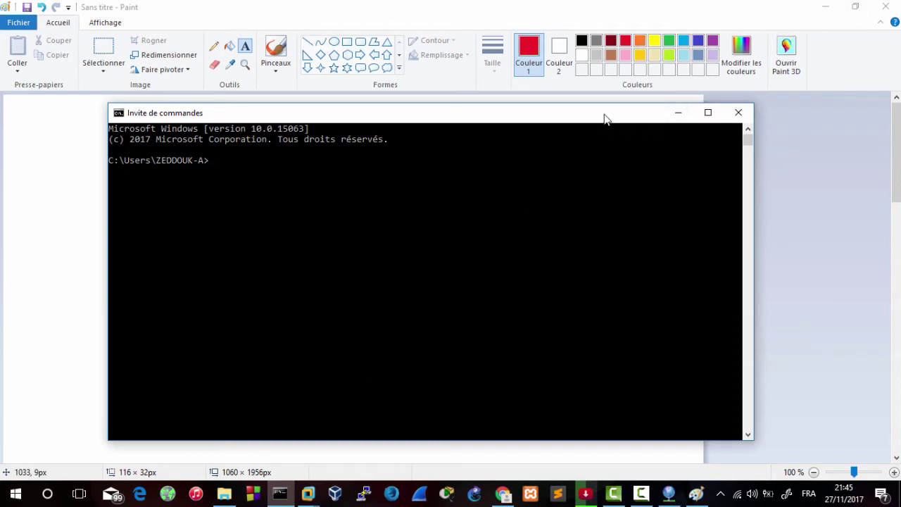
drag(604, 118, 630, 138)
click(521, 190)
text(ipco)
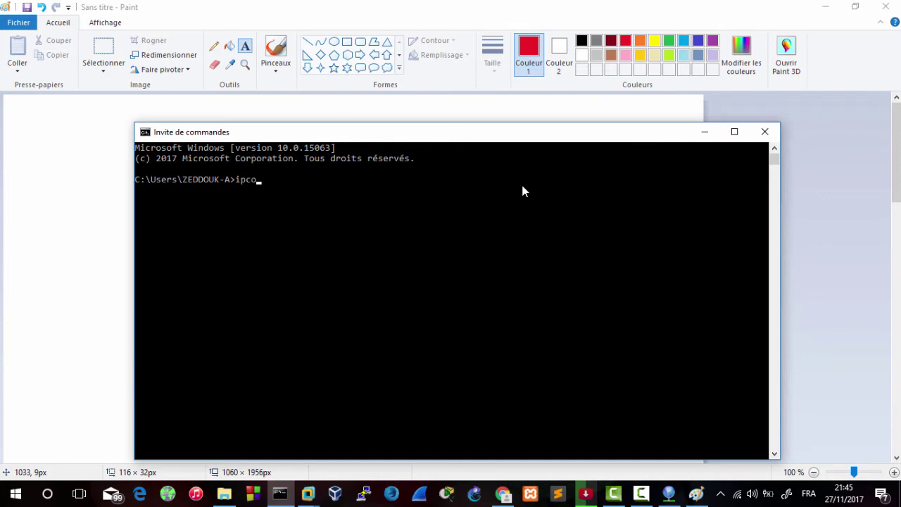
text(nfig)
key(Return)
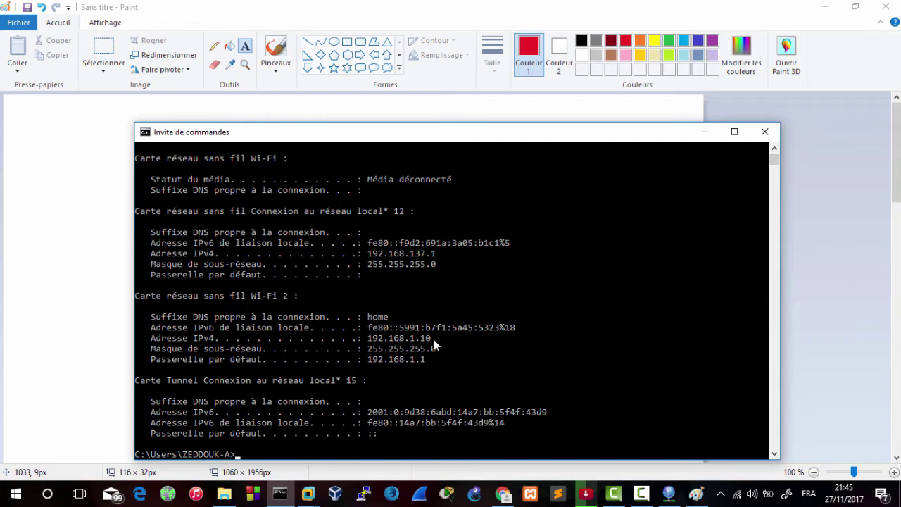
Highlight the IPv4 address of the Wi-Fi 2 adapter in the ipconfig output
drag(434, 339, 377, 338)
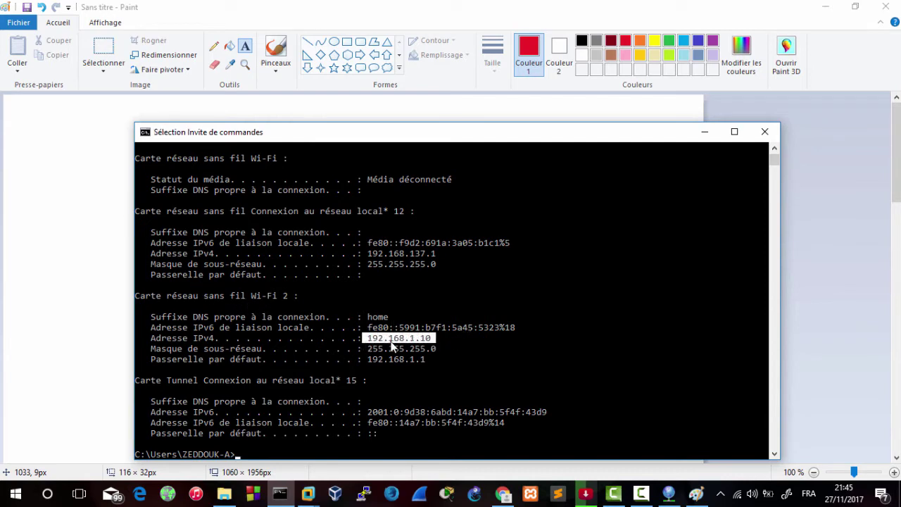
click(391, 340)
drag(434, 340, 369, 346)
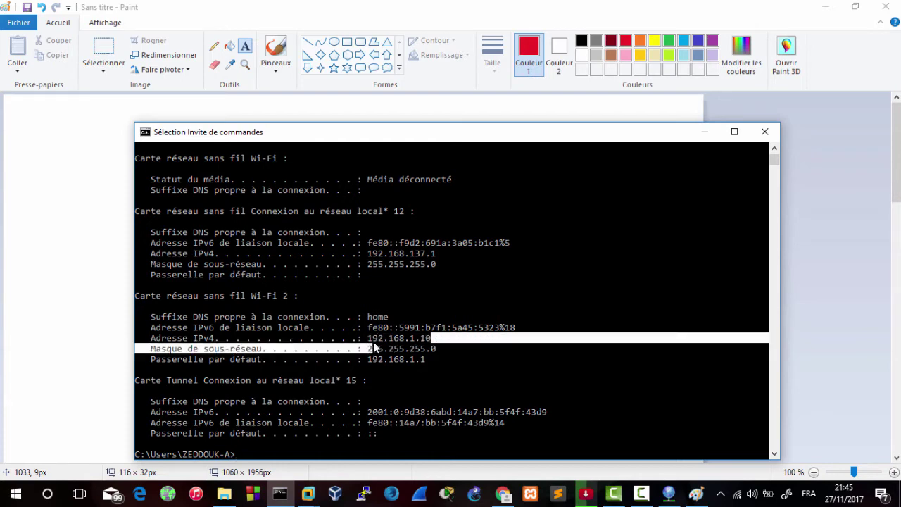
Switch back to Paint and add the red network label "192.168.1.0/24" beside the VMnet switch, opposite the "VMnet 0" label
click(61, 287)
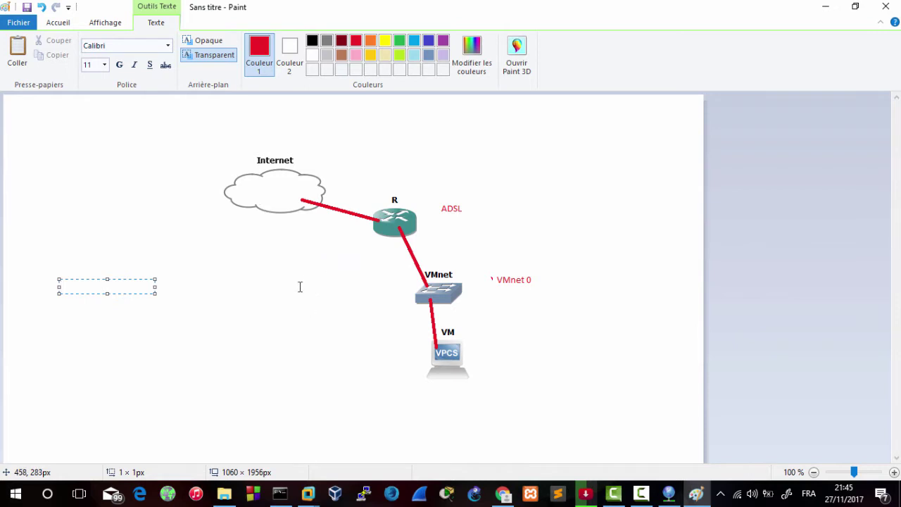
click(272, 294)
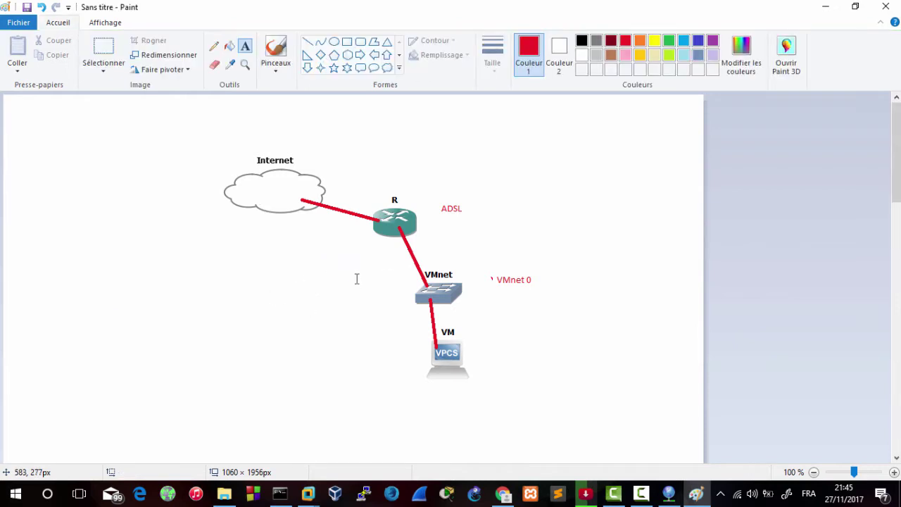
click(327, 276)
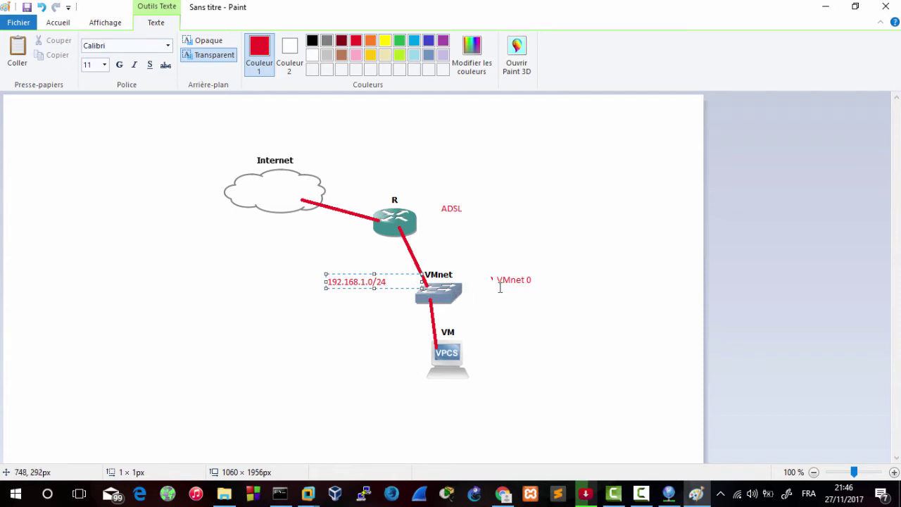
click(438, 292)
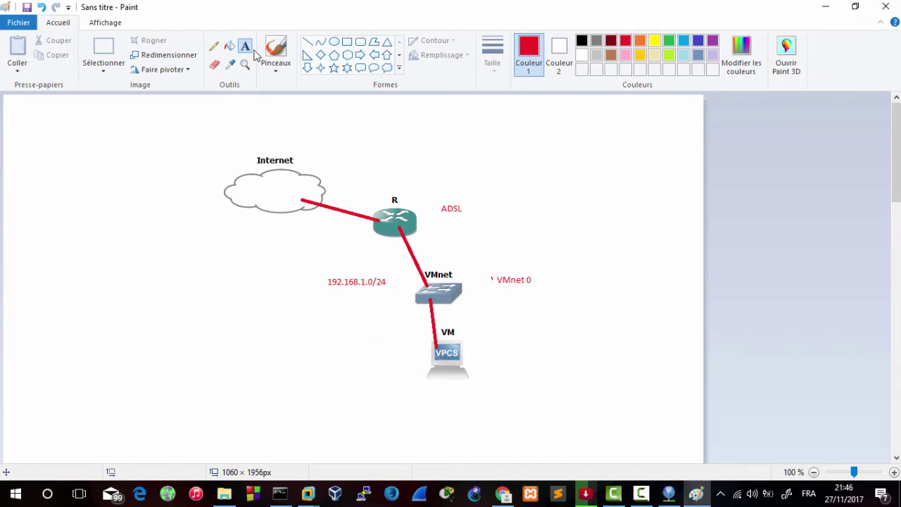
Draw a brown freehand Pencil arrow curving from the VM past the VMnet switch to router R
click(214, 46)
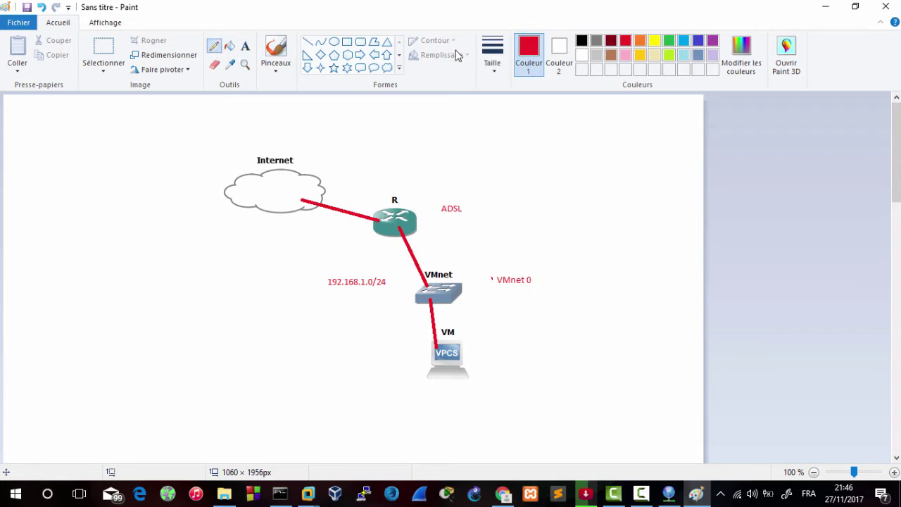
click(610, 57)
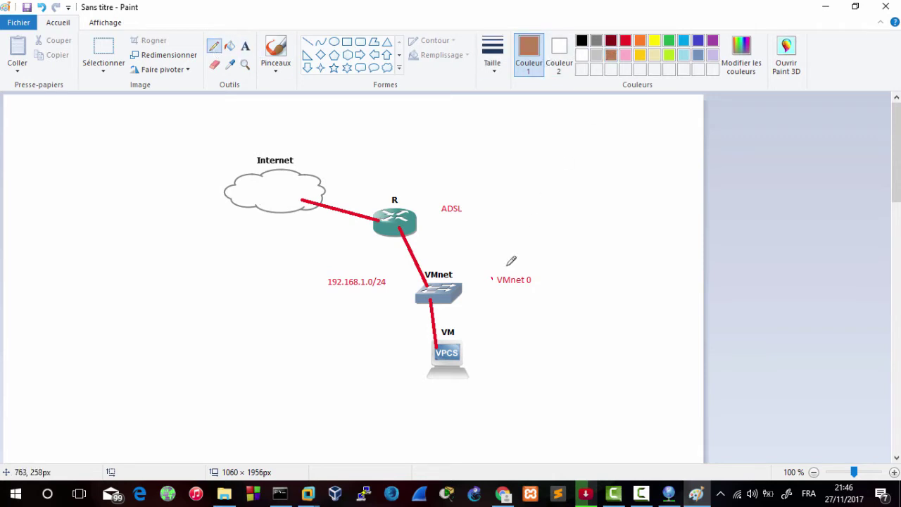
mouse_move(474, 337)
mouse_down()
mouse_move(477, 290)
mouse_move(458, 245)
mouse_move(426, 227)
mouse_move(407, 231)
mouse_move(424, 244)
mouse_up()
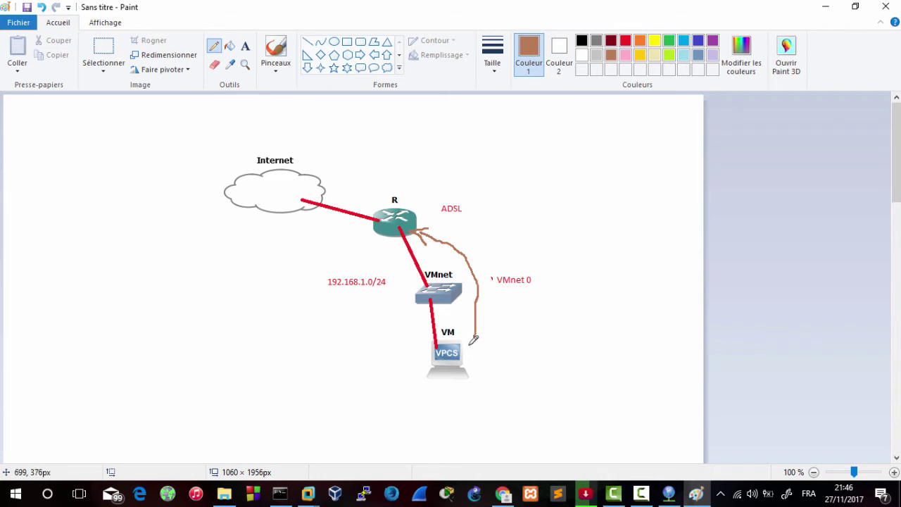
Switch to the Virtual Network Editor and keep VMnet0 set to Bridged with Automatic as its bridged adapter
click(668, 493)
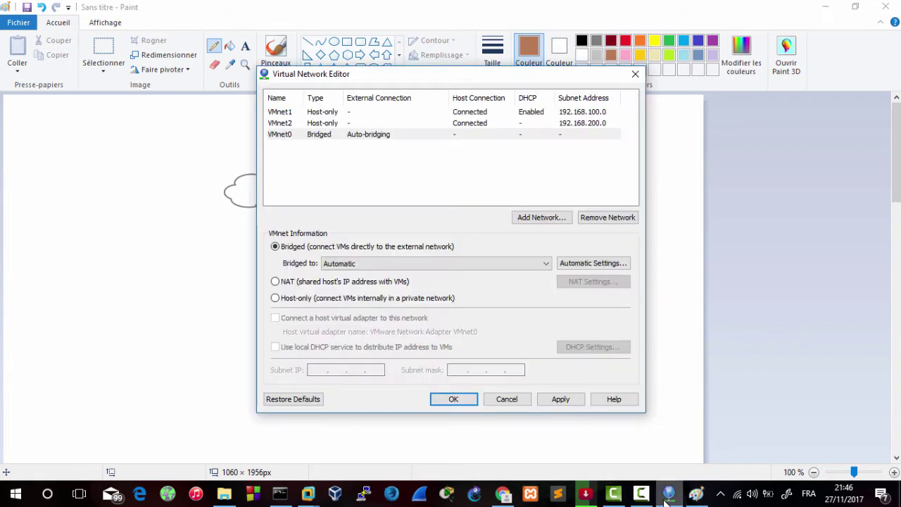
click(426, 135)
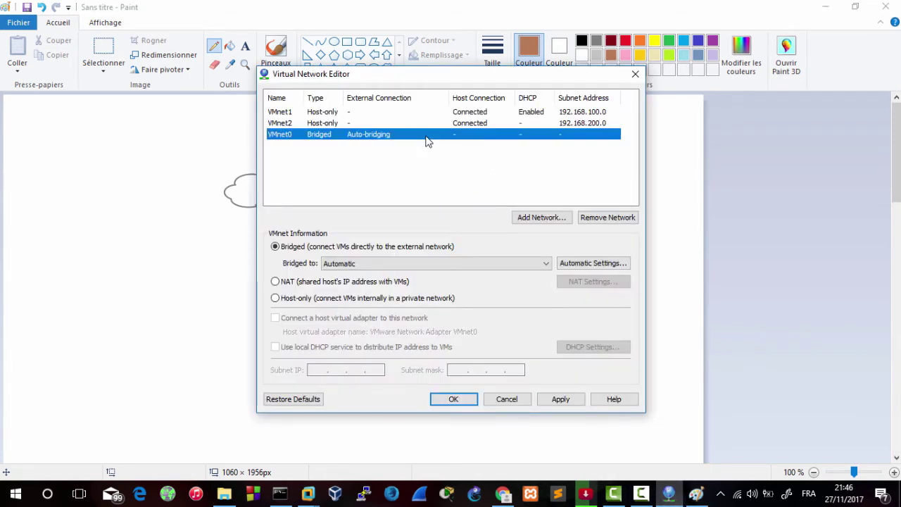
click(297, 247)
click(417, 264)
click(418, 267)
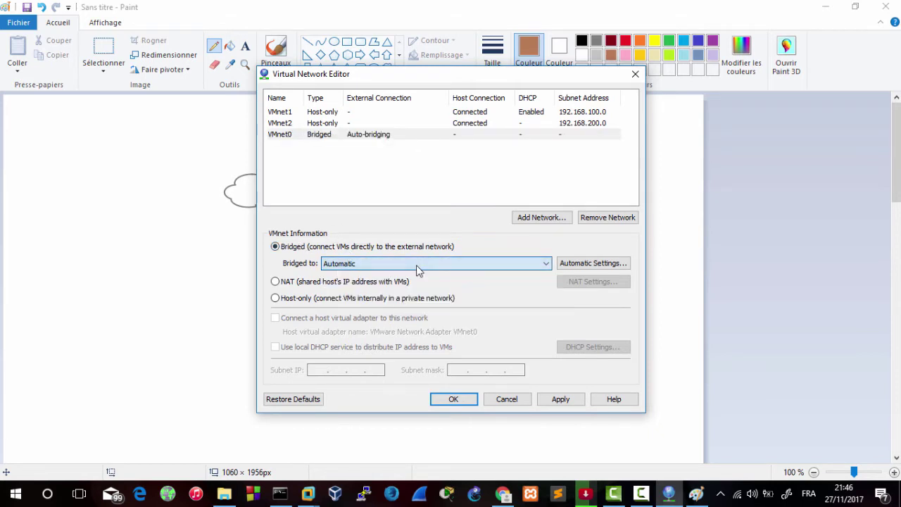
click(545, 263)
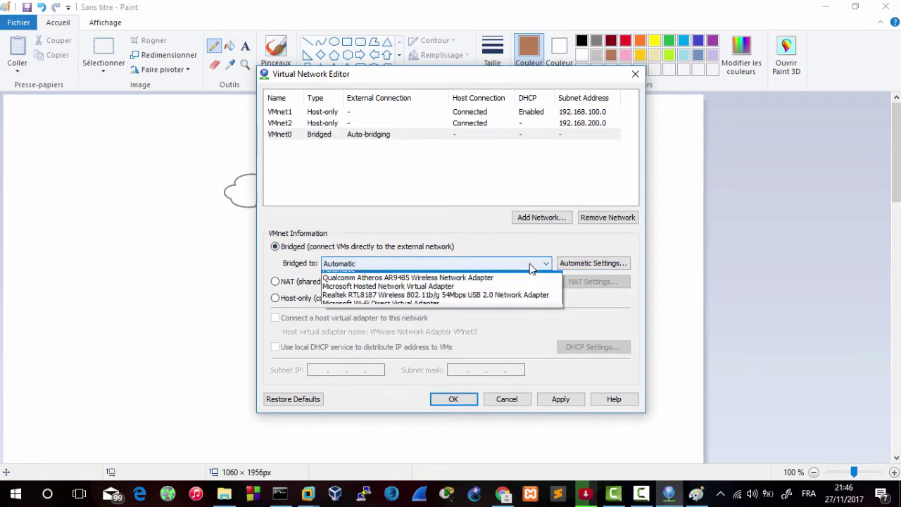
click(419, 261)
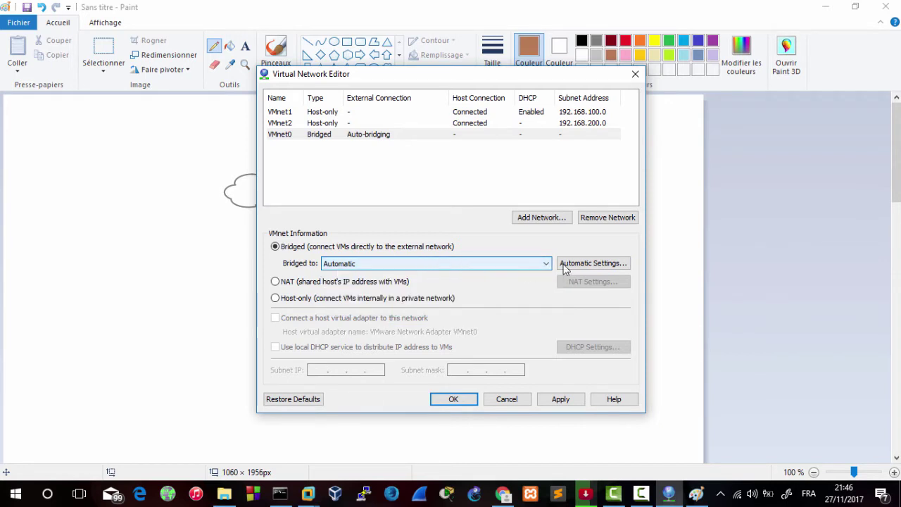
Accept automatic bridging with all four host adapters ticked, apply the VMnet0 configuration and close the Virtual Network Editor
click(600, 264)
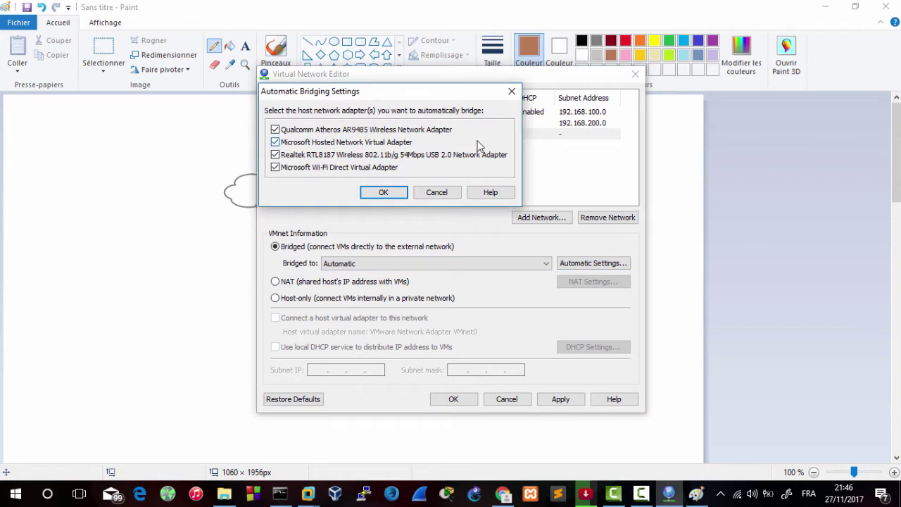
click(404, 194)
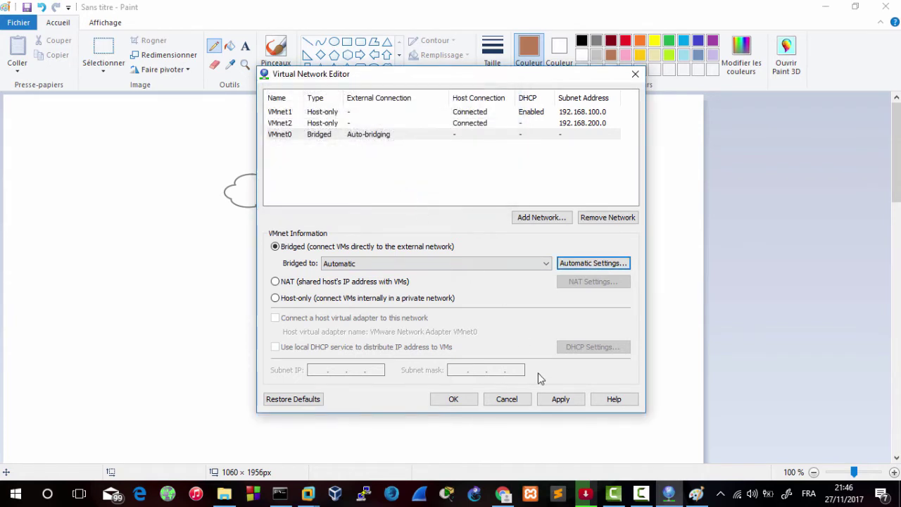
click(566, 400)
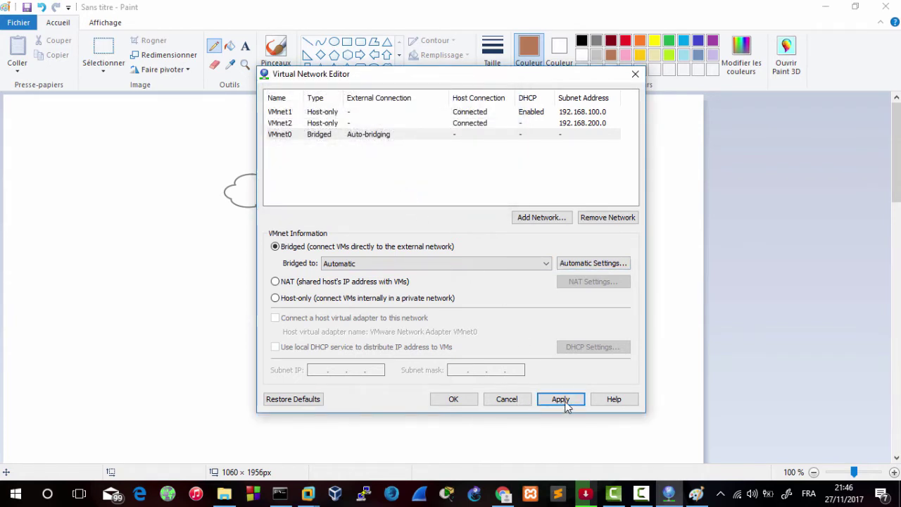
click(453, 399)
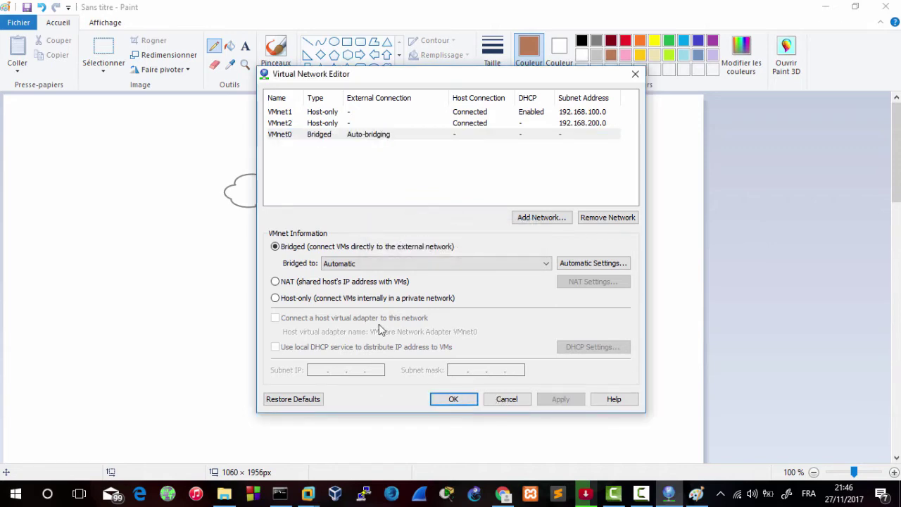
Return to VMware Workstation and open the settings of the UbuntuServer16.04__test virtual machine
click(824, 8)
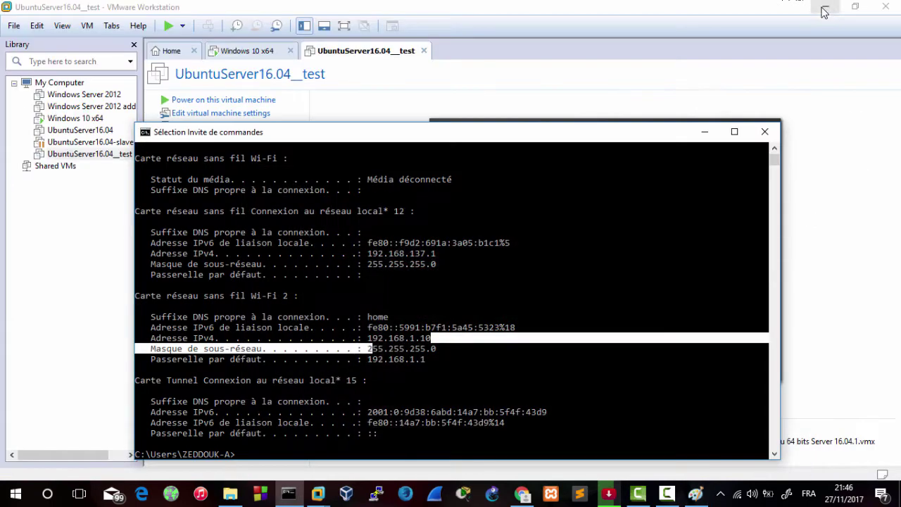
click(707, 131)
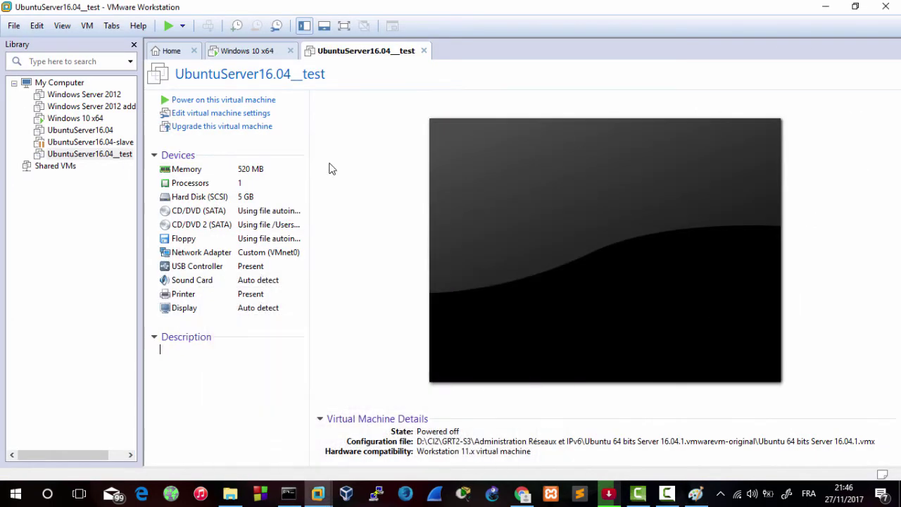
click(74, 154)
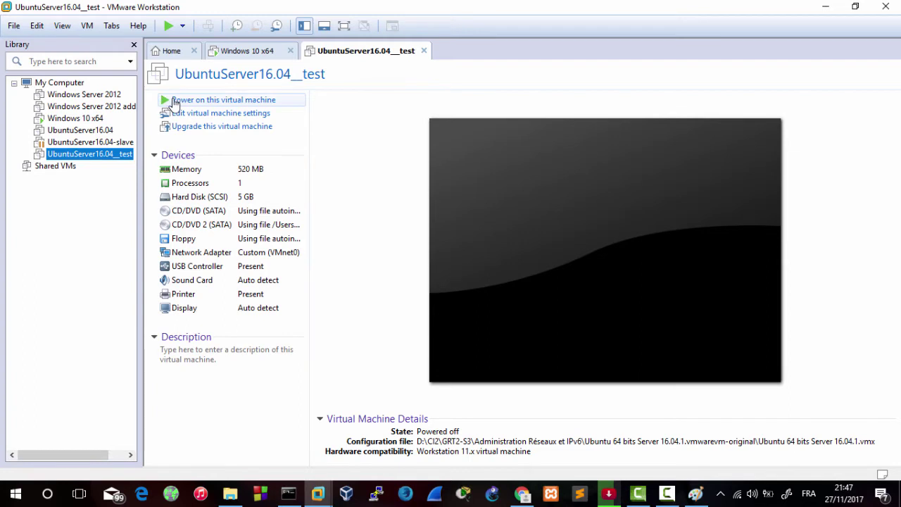
right_click(107, 154)
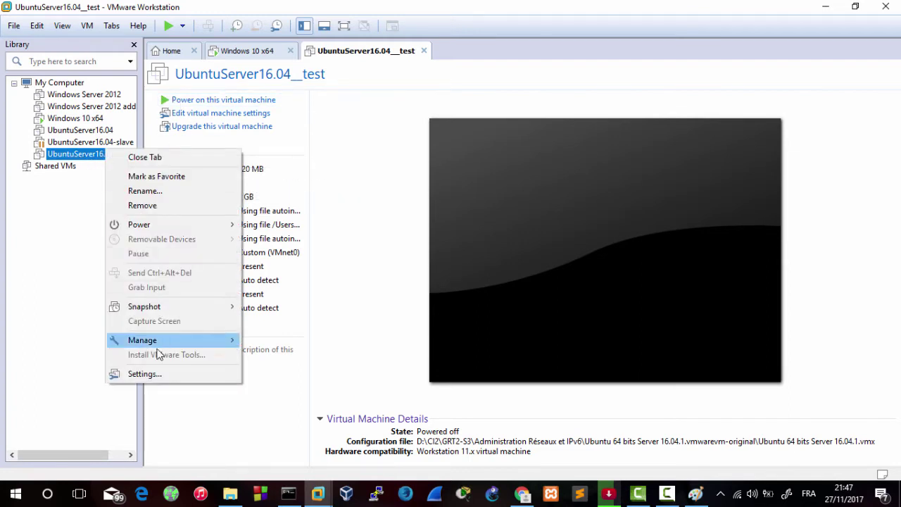
click(149, 374)
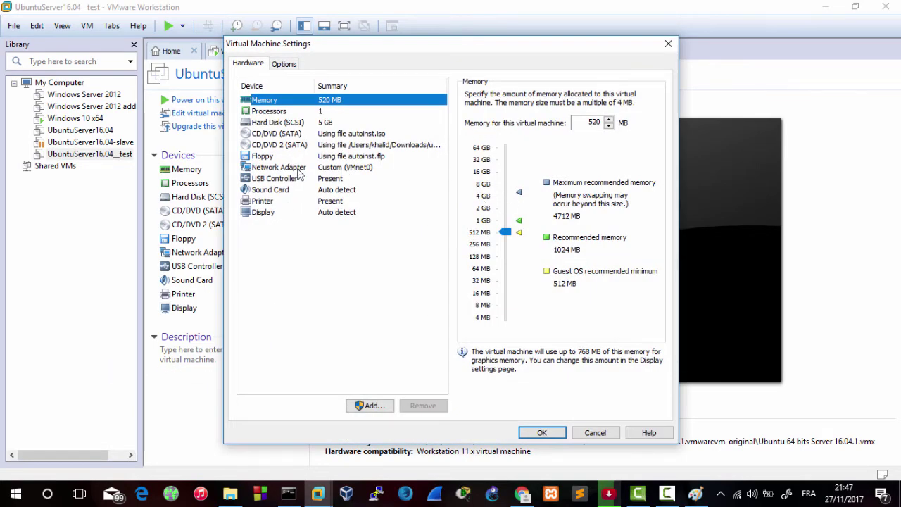
Connect the virtual machine's network adapter to the custom virtual network VMnet0 and confirm the settings
click(295, 168)
click(494, 203)
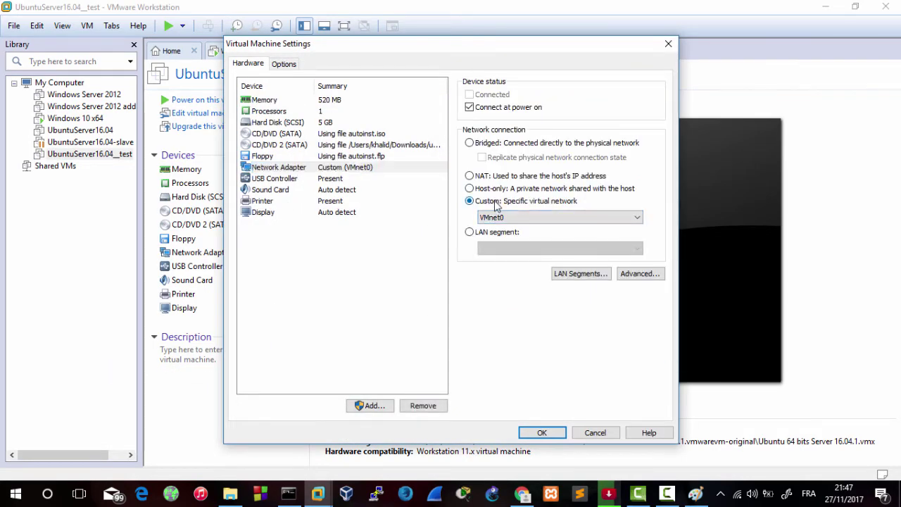
click(493, 147)
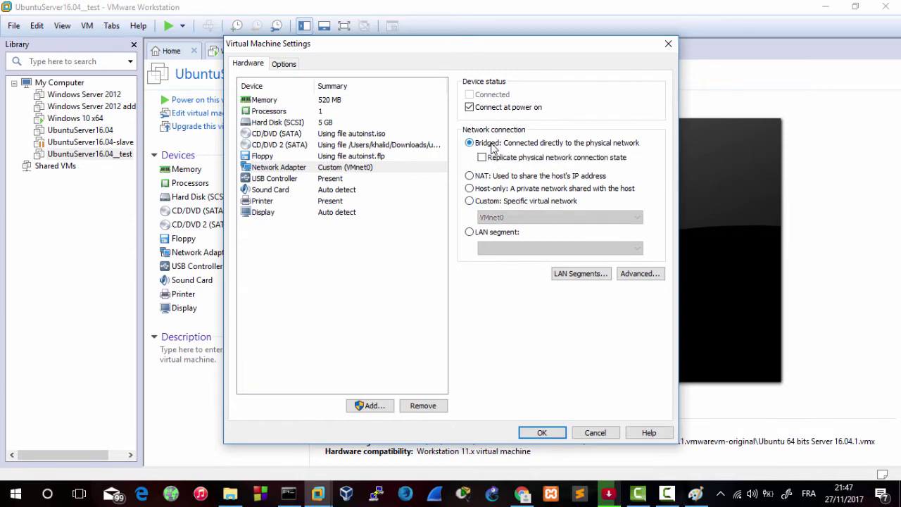
click(504, 203)
click(507, 217)
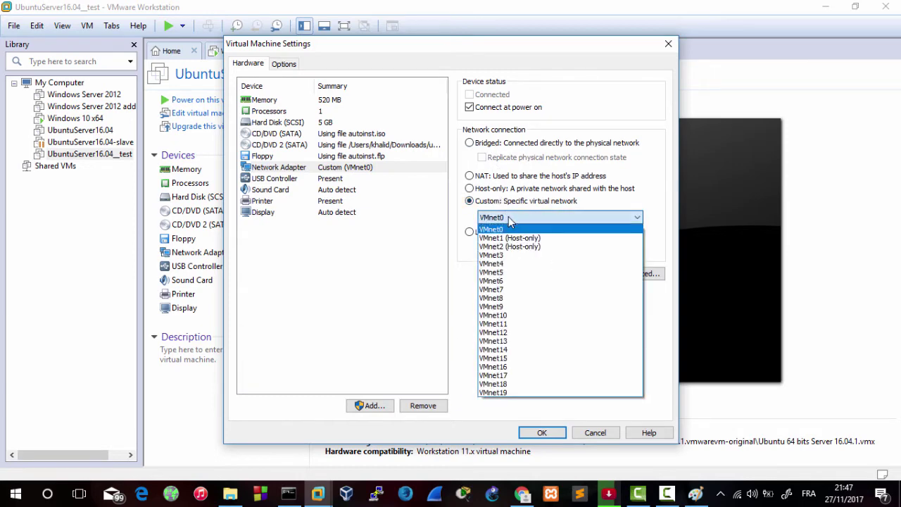
click(505, 231)
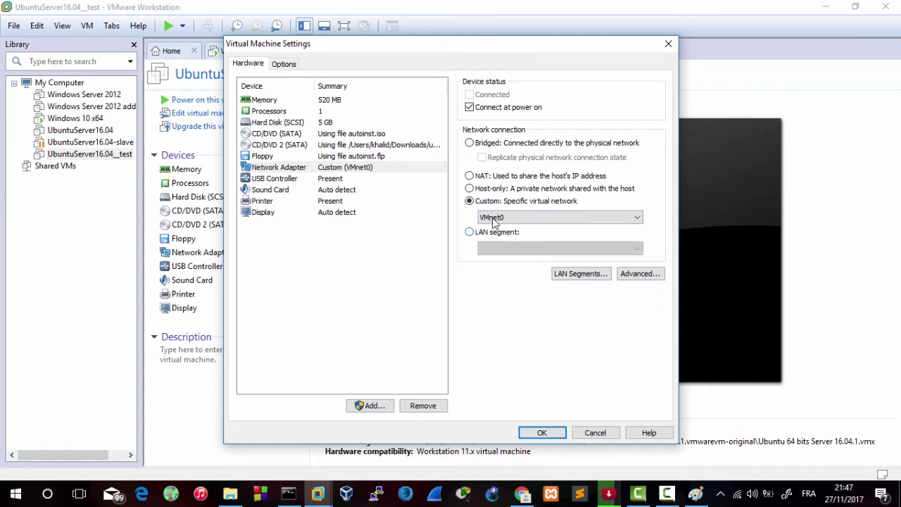
click(545, 434)
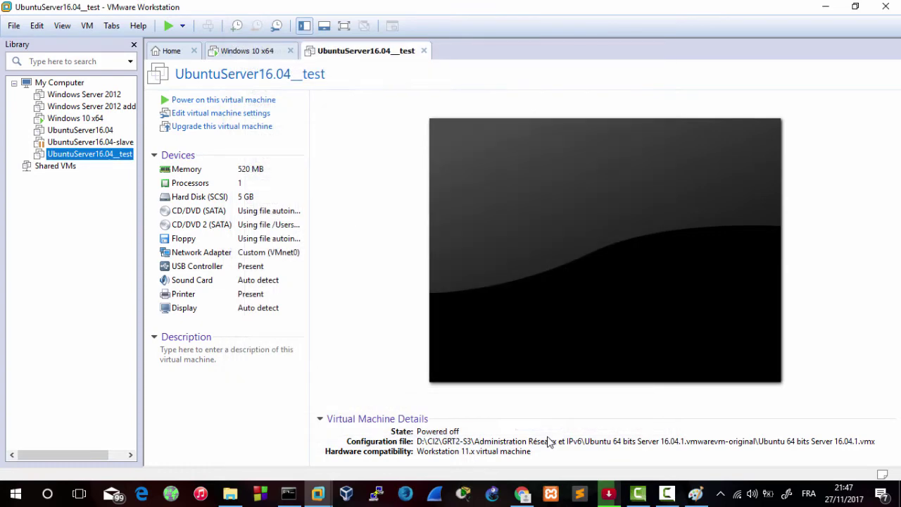
Power on the UbuntuServer16.04__test virtual machine and switch into the running Windows 10 x64 machine
click(169, 102)
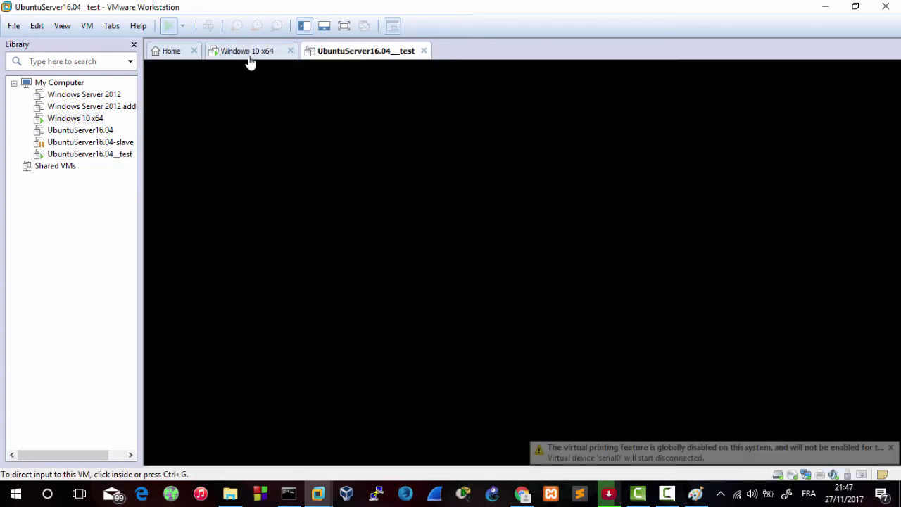
click(251, 61)
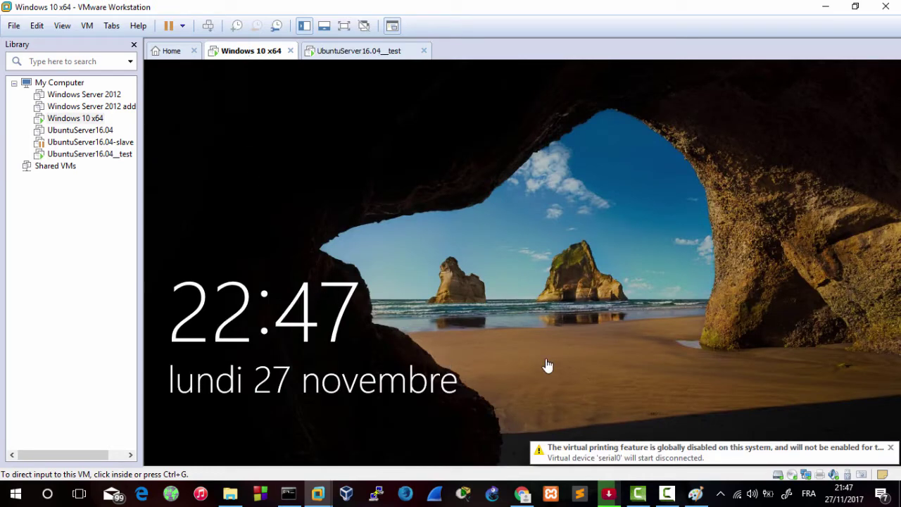
click(457, 364)
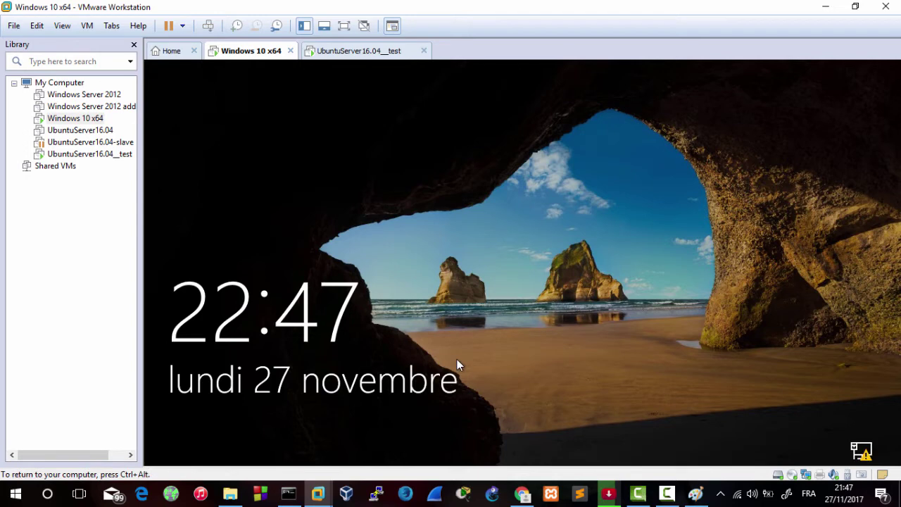
Sign in to the Windows 10 x64 virtual machine by entering the account password
click(457, 360)
text(**)
key(Return)
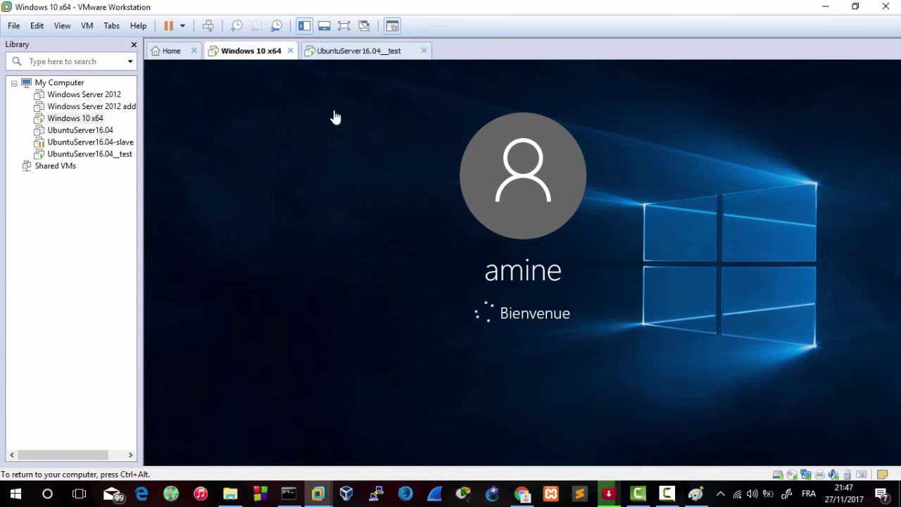
Check the network adapter's connection in the settings of the Windows 10 x64 virtual machine and close them
right_click(76, 120)
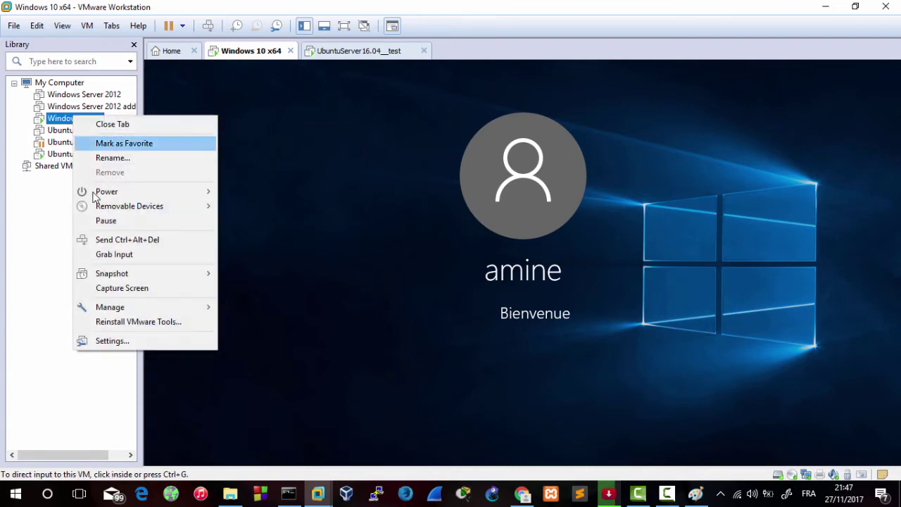
click(115, 341)
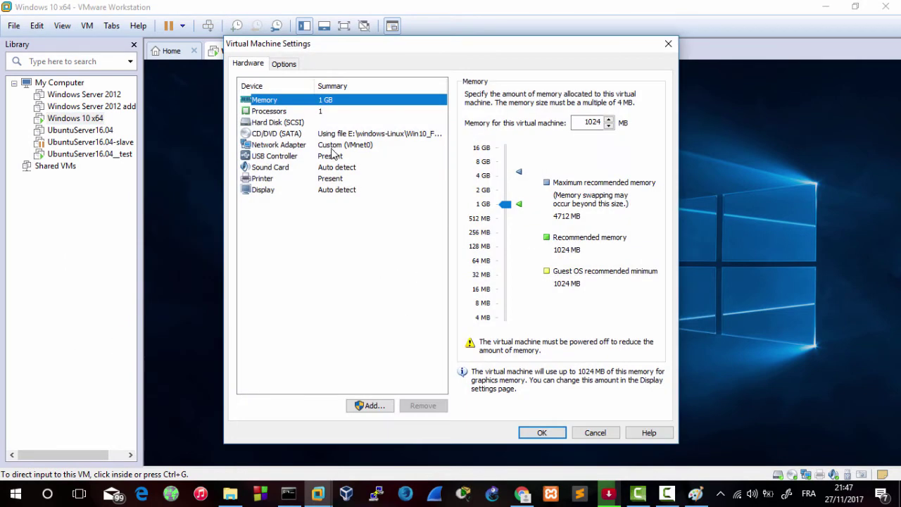
click(334, 146)
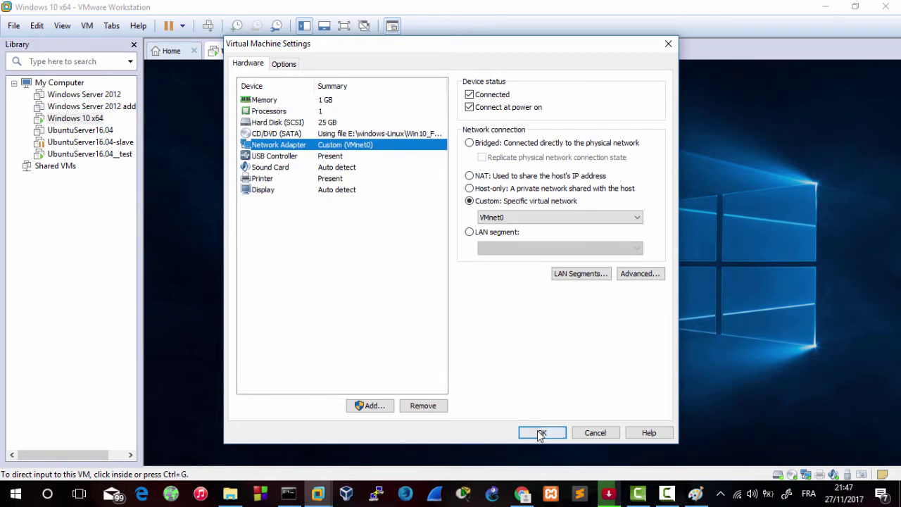
click(540, 433)
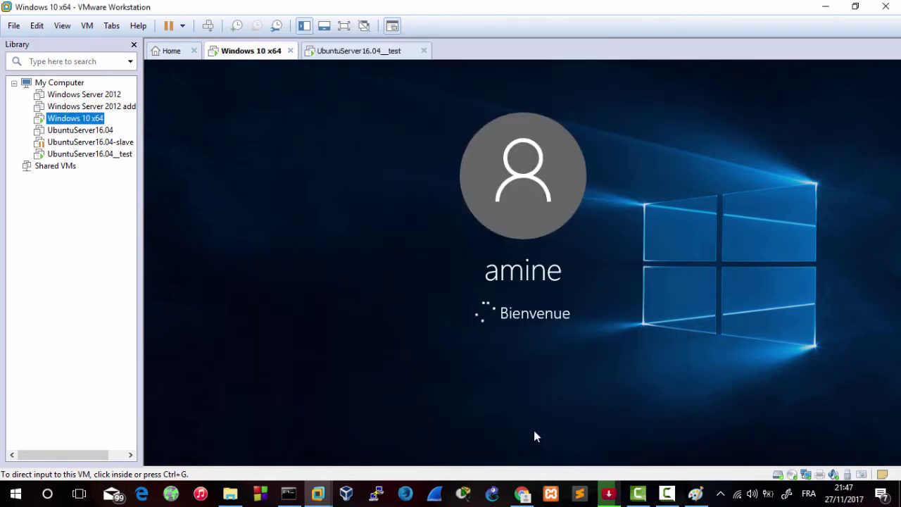
click(351, 56)
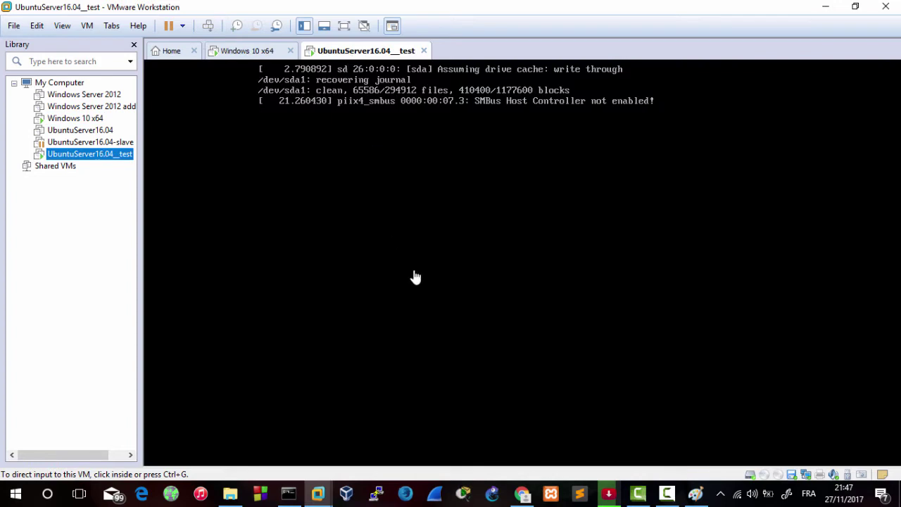
click(257, 58)
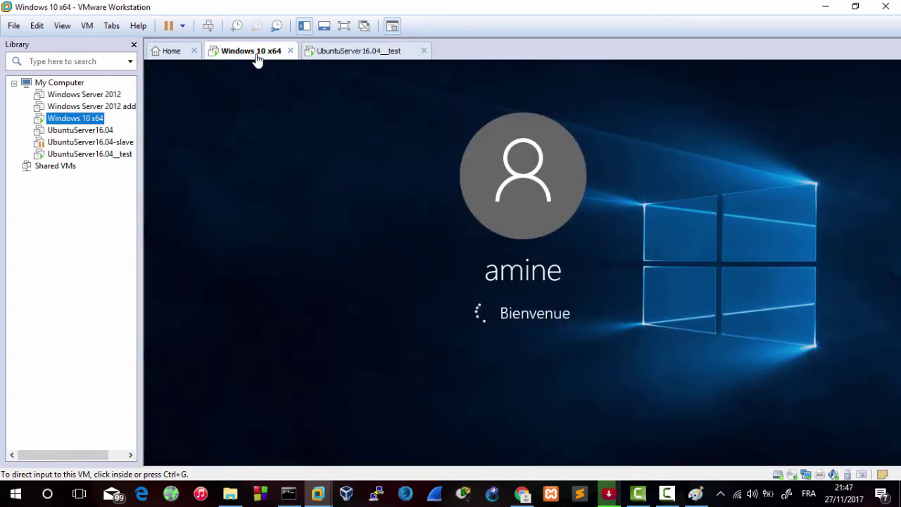
click(343, 56)
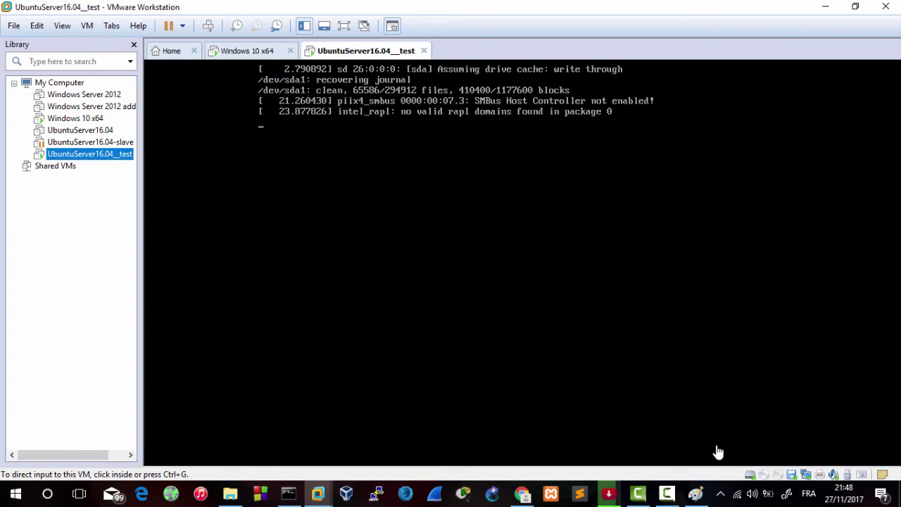
mouse_move(666, 497)
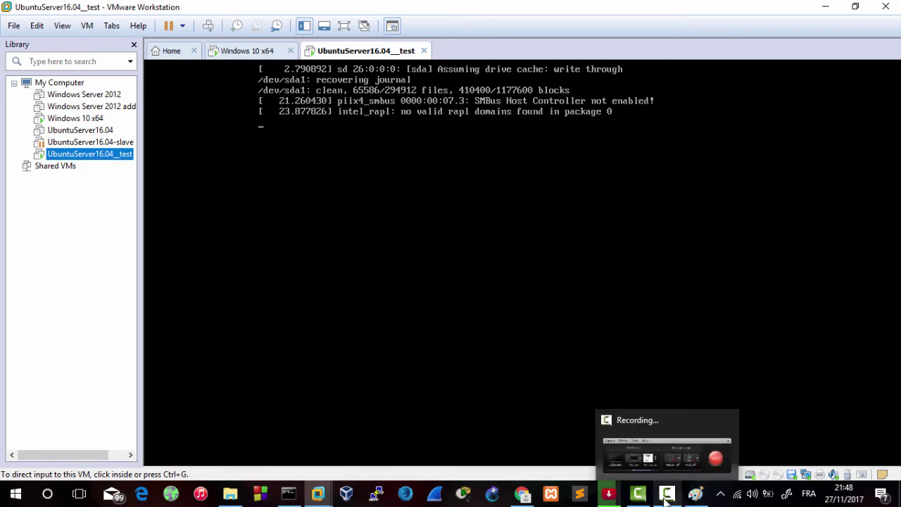
click(667, 497)
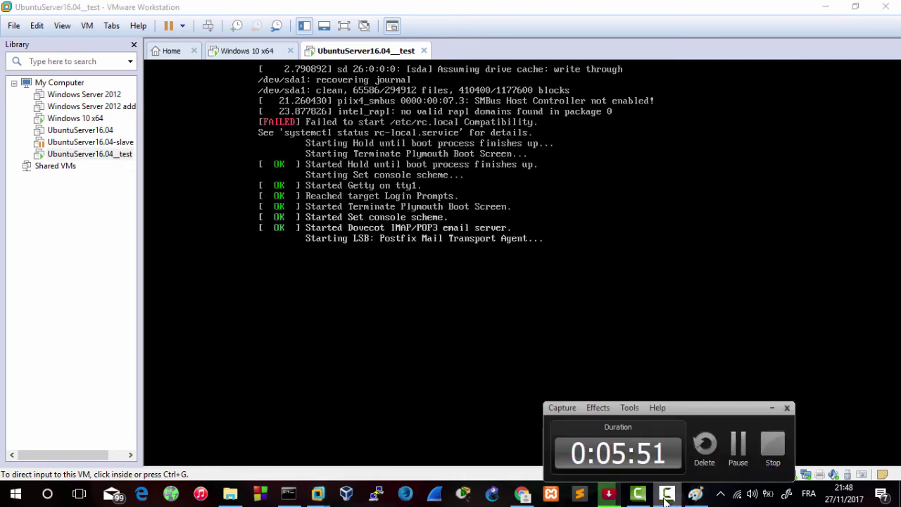
click(736, 444)
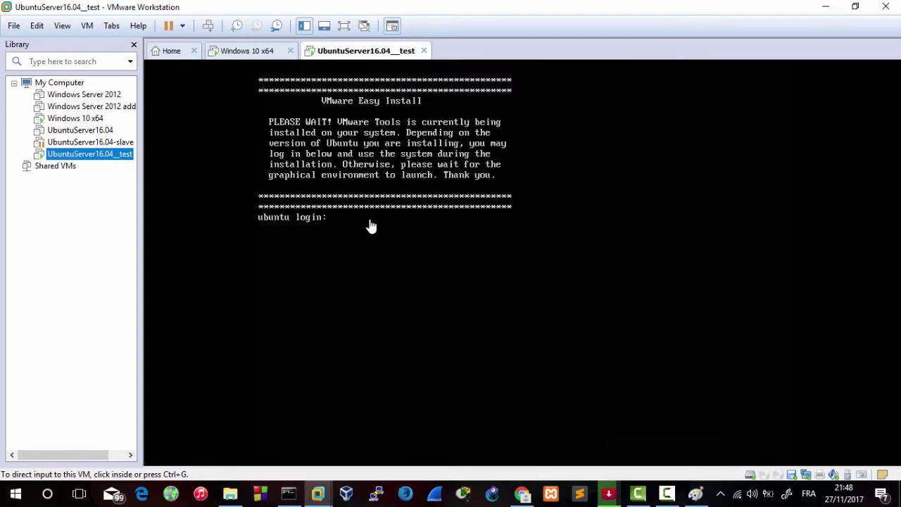
Log in to the UbuntuServer16.04__test console as ensa with the account password, and release the input back to the host
click(371, 225)
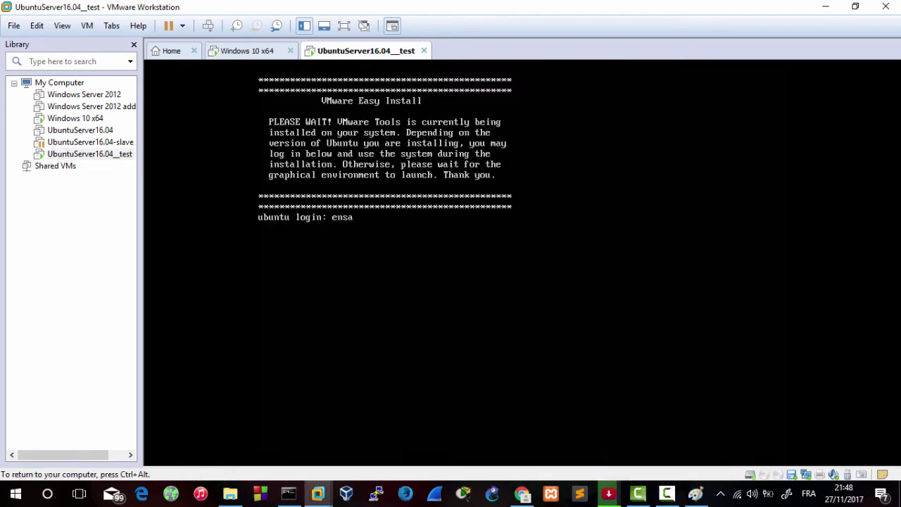
text(ensa)
key(Return)
key(Return)
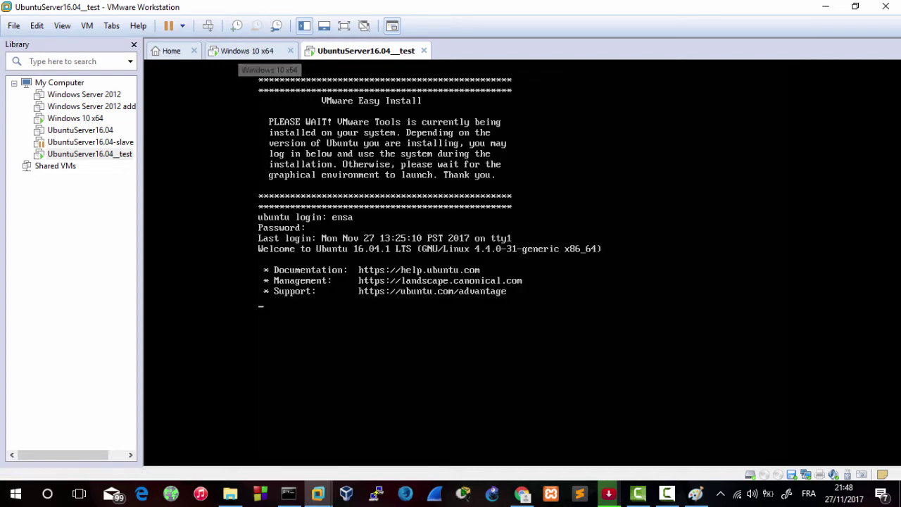
key(Return)
key(Return)
key(ctrl+alt)
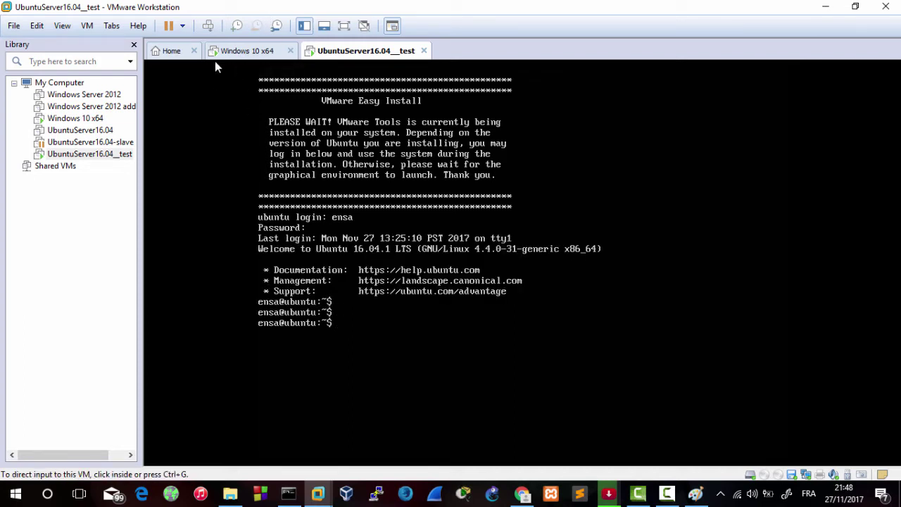
Run ifconfig in the UbuntuServer16.04__test console to read the server's IP address
click(242, 51)
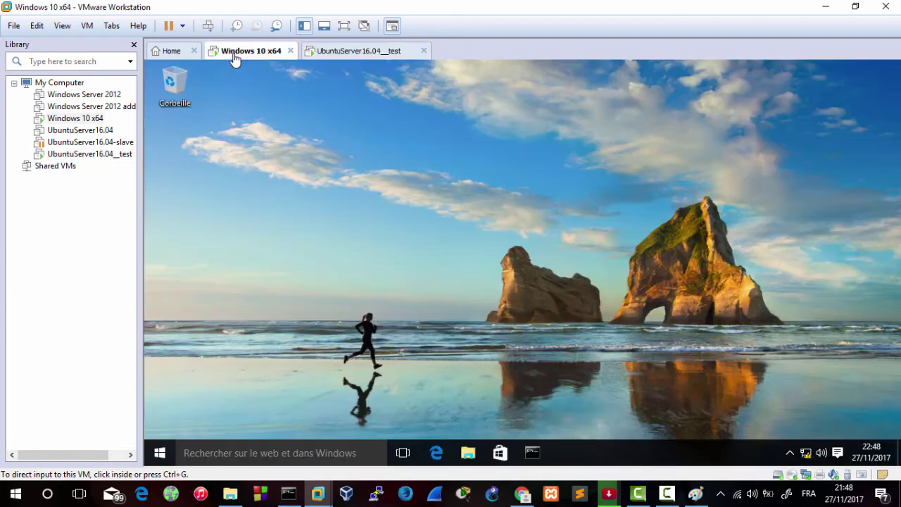
click(352, 51)
click(352, 67)
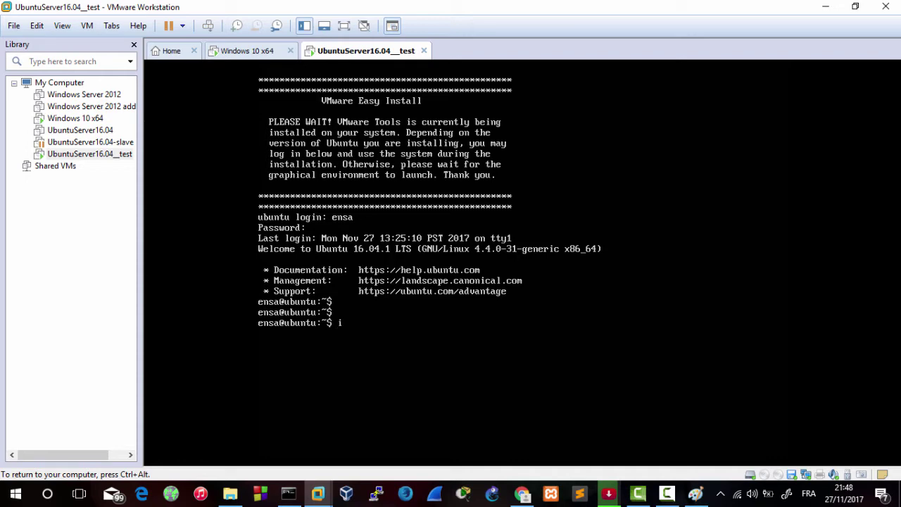
text(onfig)
key(Return)
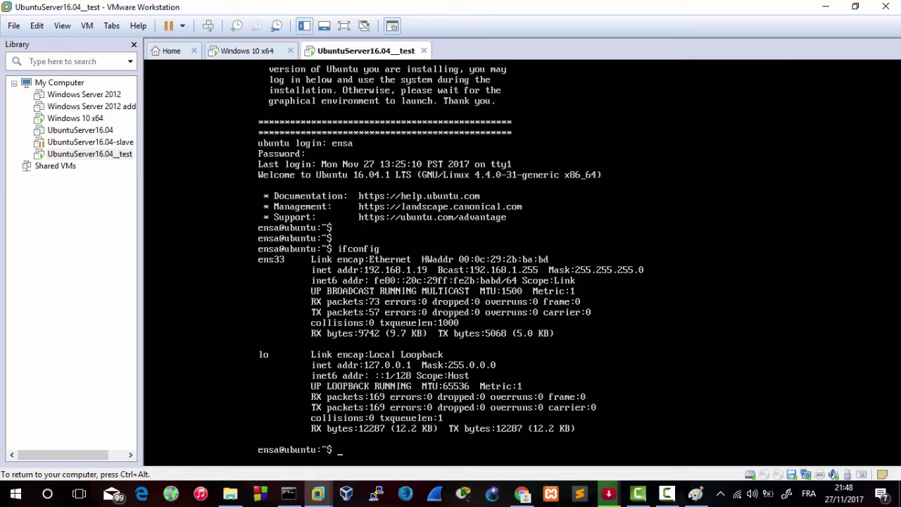
Examine the Wi-Fi 2 adapter's IPv4 address and subnet mask in the host's command prompt, and return to VMware Workstation
key(ctrl+alt)
click(292, 496)
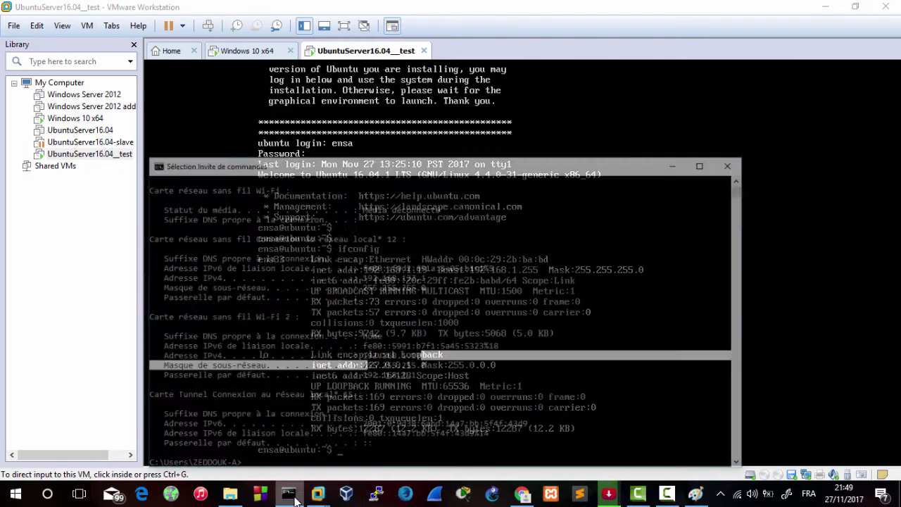
drag(367, 349, 431, 348)
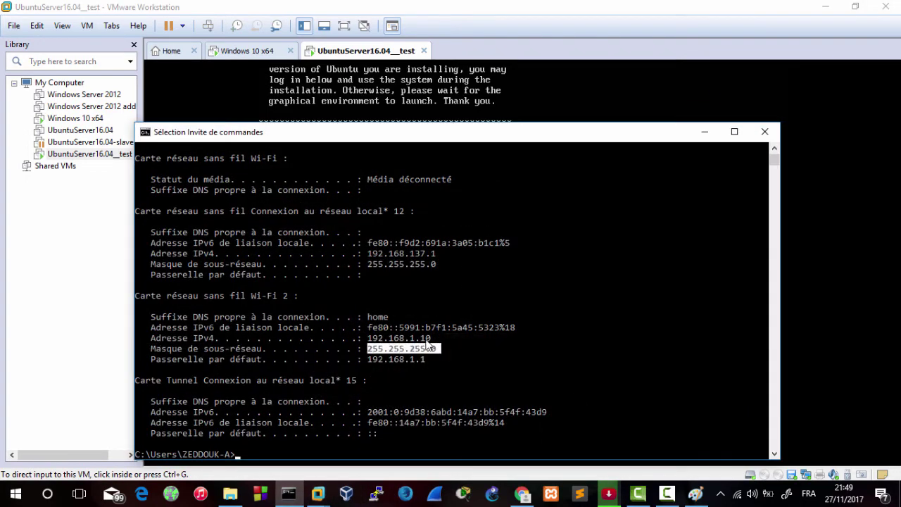
click(476, 8)
Run ipconfig in a command prompt on the Windows 10 x64 machine, examine the Ethernet0 IPv4 address and close the prompt
click(248, 51)
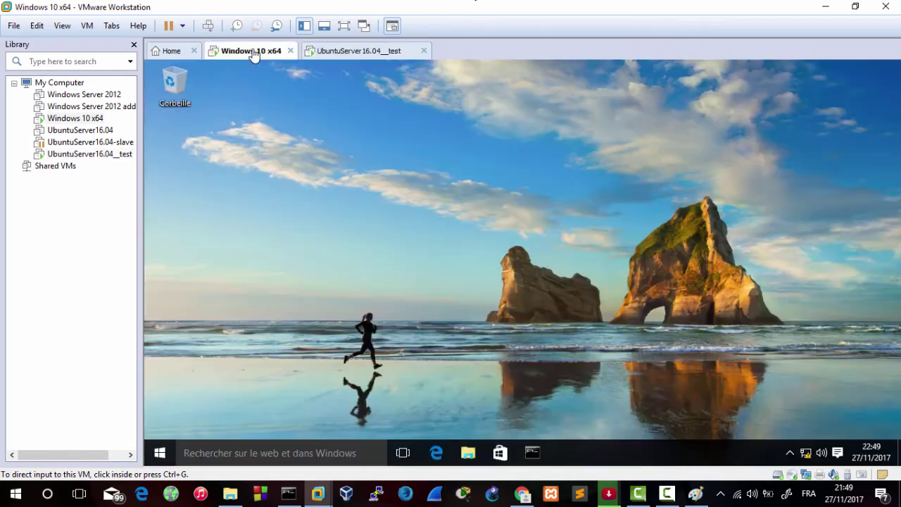
click(810, 457)
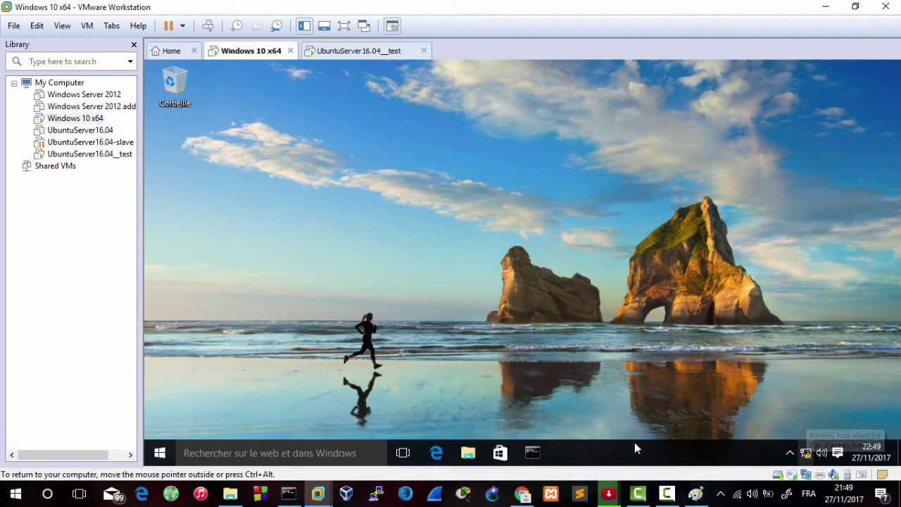
click(533, 451)
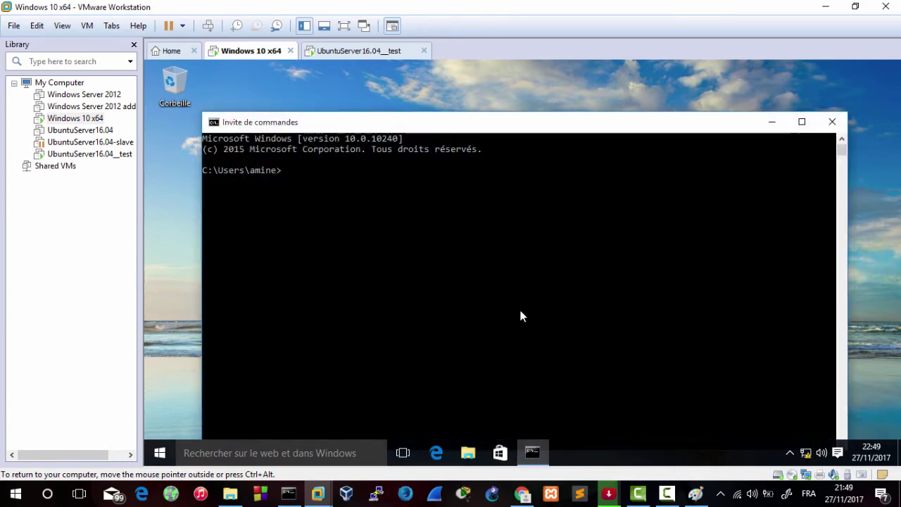
click(521, 310)
text(ipconfig)
key(Return)
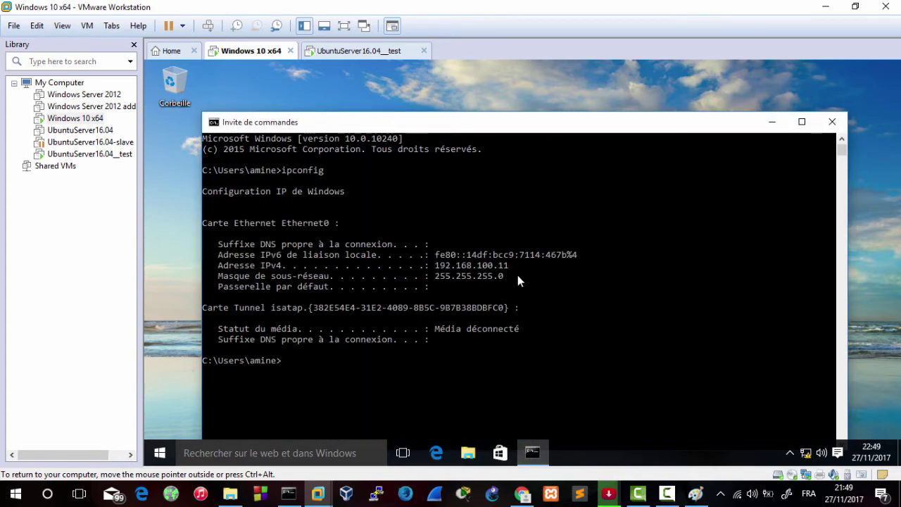
double_click(508, 266)
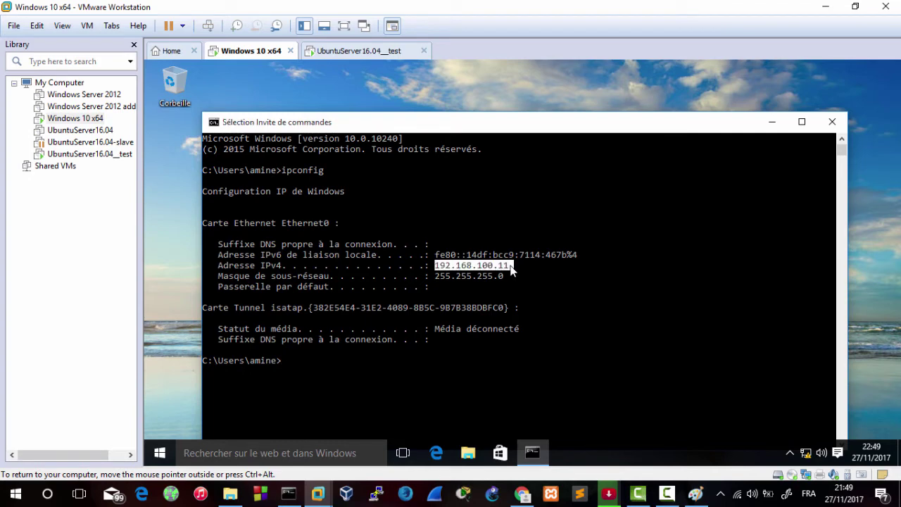
click(832, 122)
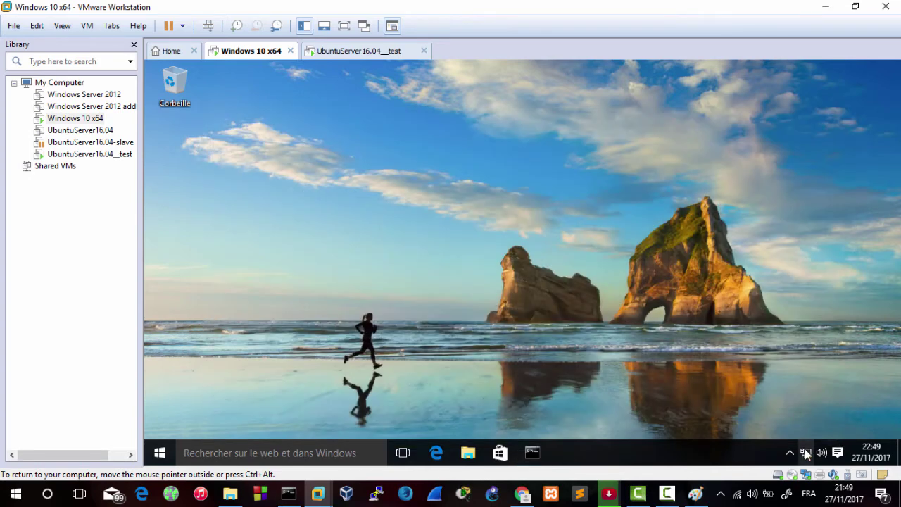
Open the TCP/IPv4 properties of the Ethernet0 connection from the Windows 10 machine's Network and Sharing Center
right_click(804, 450)
click(800, 443)
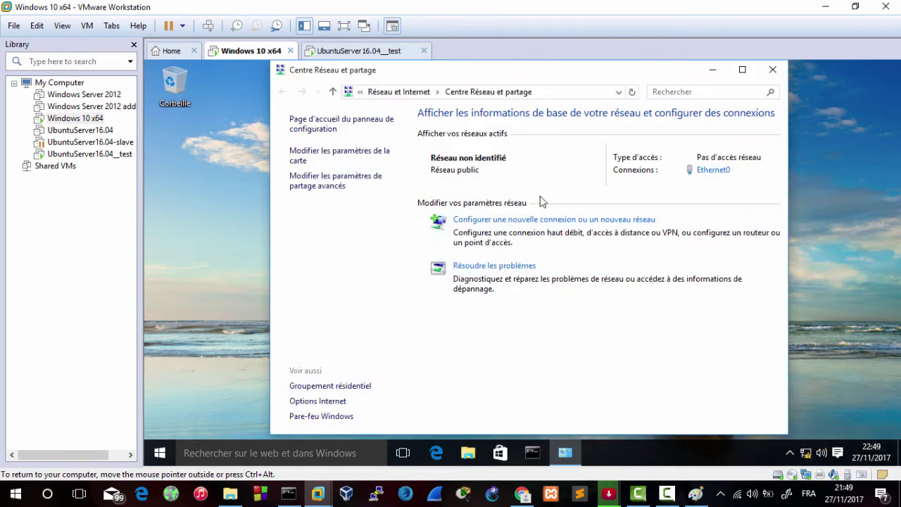
click(714, 175)
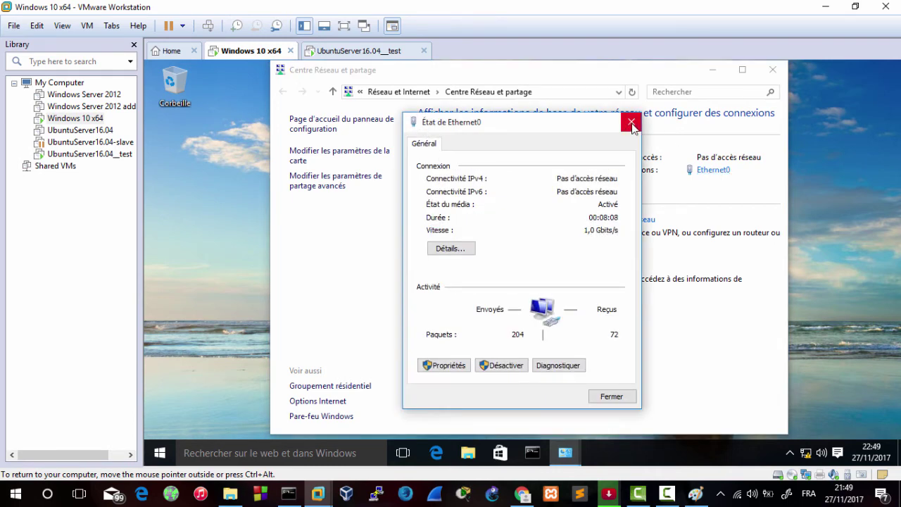
click(454, 369)
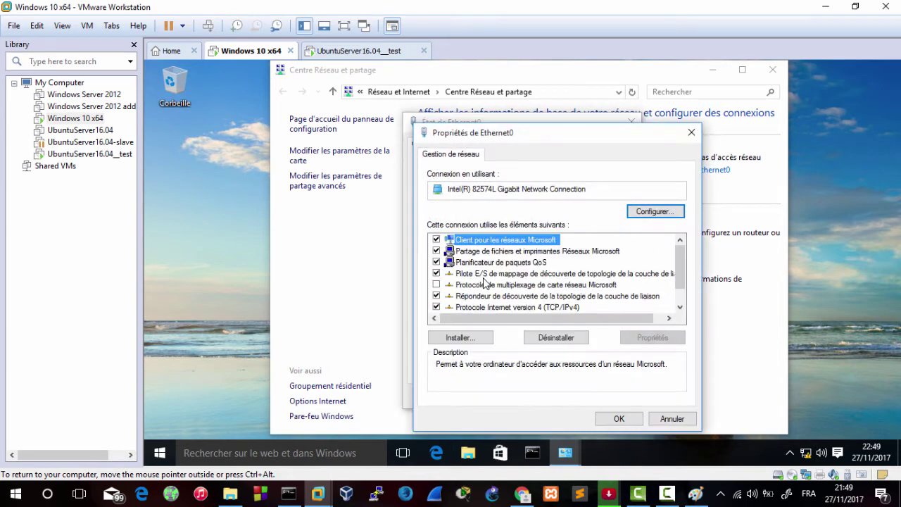
double_click(513, 310)
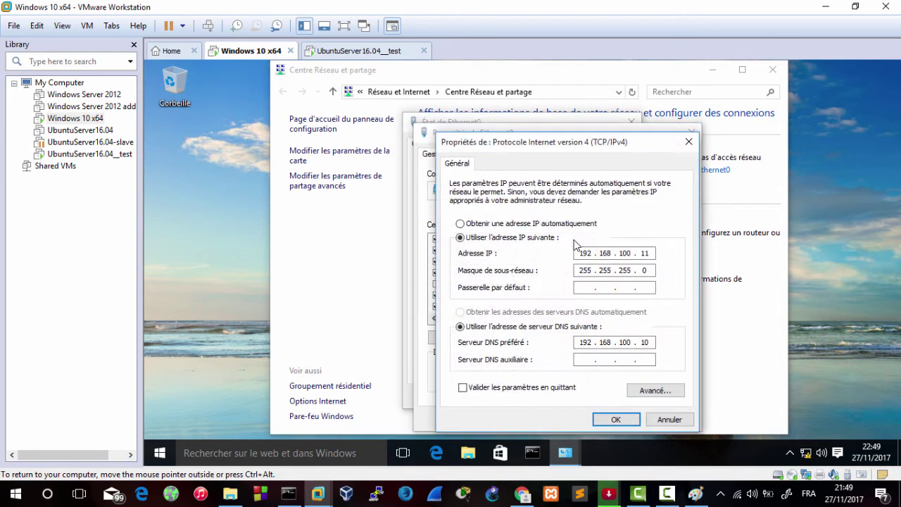
Set Ethernet0 to obtain its IP address and DNS server addresses automatically, confirm the properties and close the connection status
click(483, 224)
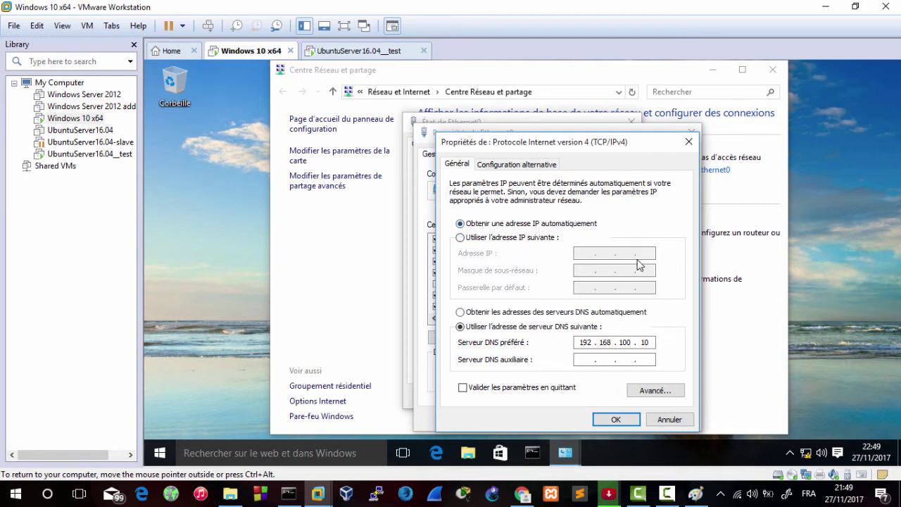
click(499, 315)
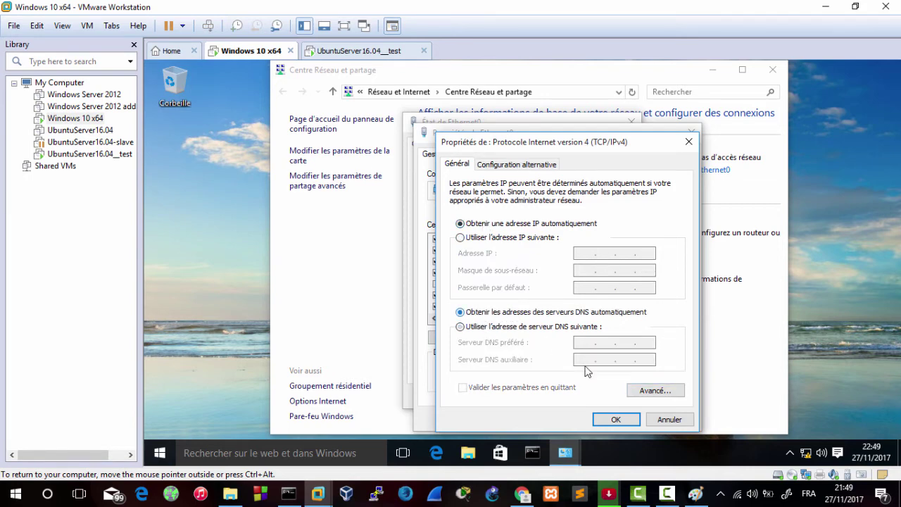
click(609, 420)
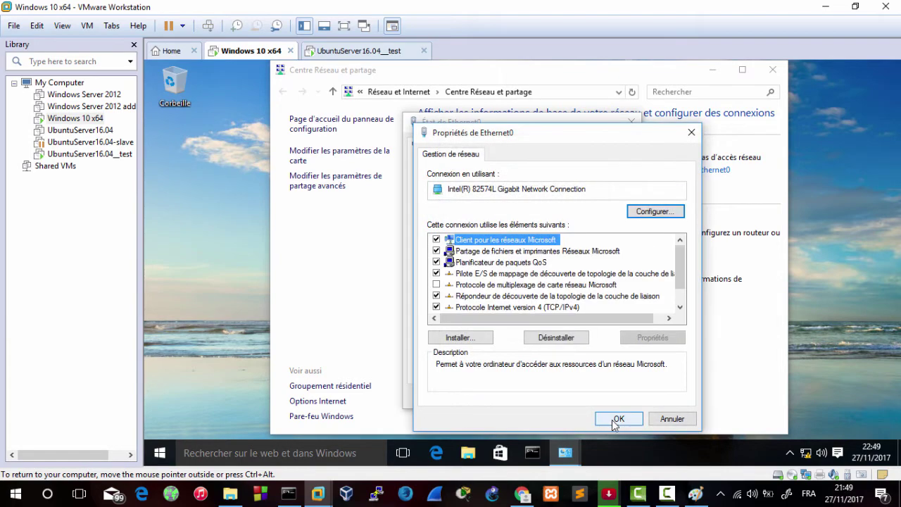
click(611, 420)
click(611, 397)
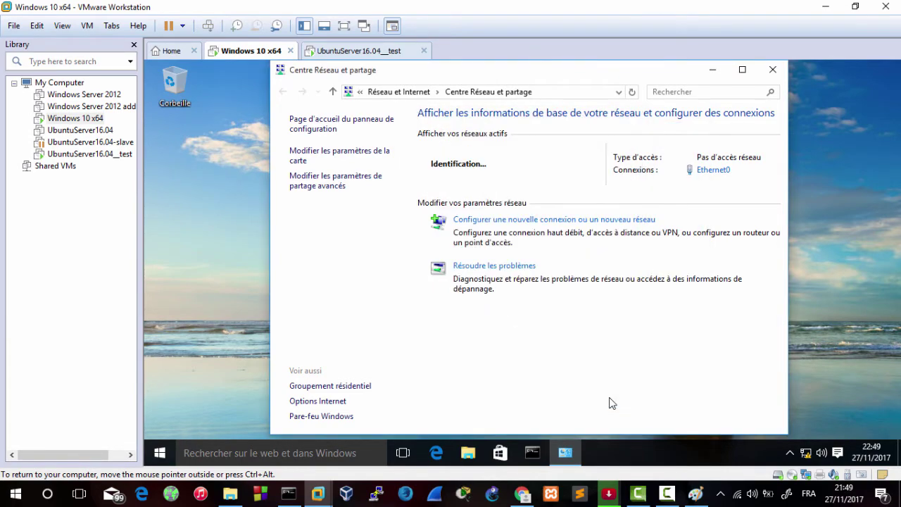
Run ipconfig in a new command prompt on the Windows 10 machine to check the automatically assigned IPv4 address
click(532, 452)
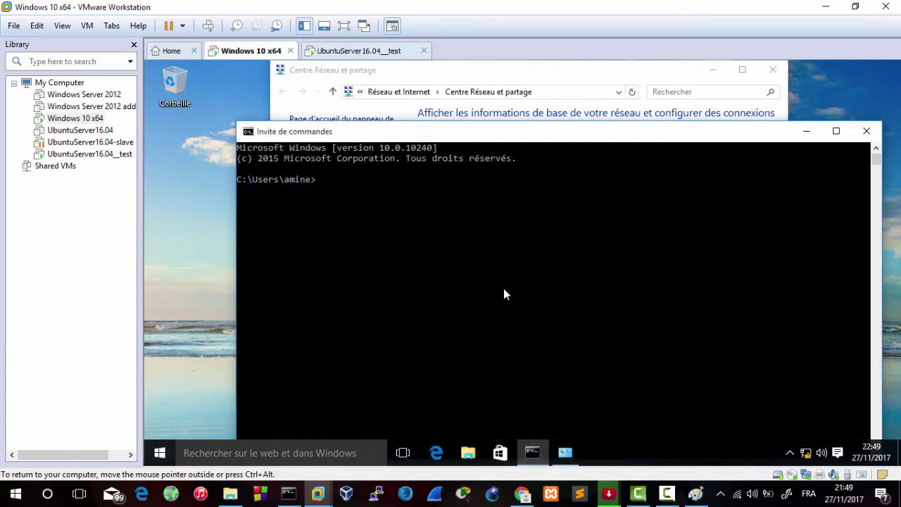
click(502, 288)
text(ipconfig)
key(Return)
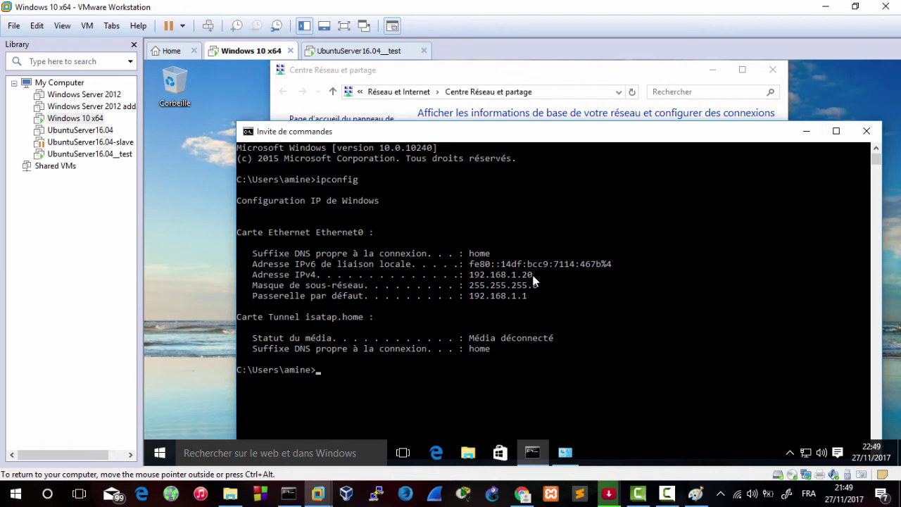
Examine the Ethernet0 IPv4 address in the Windows 10 machine's ipconfig output, minimize the prompt and view the host's own ipconfig output
mouse_move(533, 277)
mouse_down()
mouse_move(535, 284)
mouse_move(468, 279)
mouse_move(531, 283)
mouse_up()
click(468, 278)
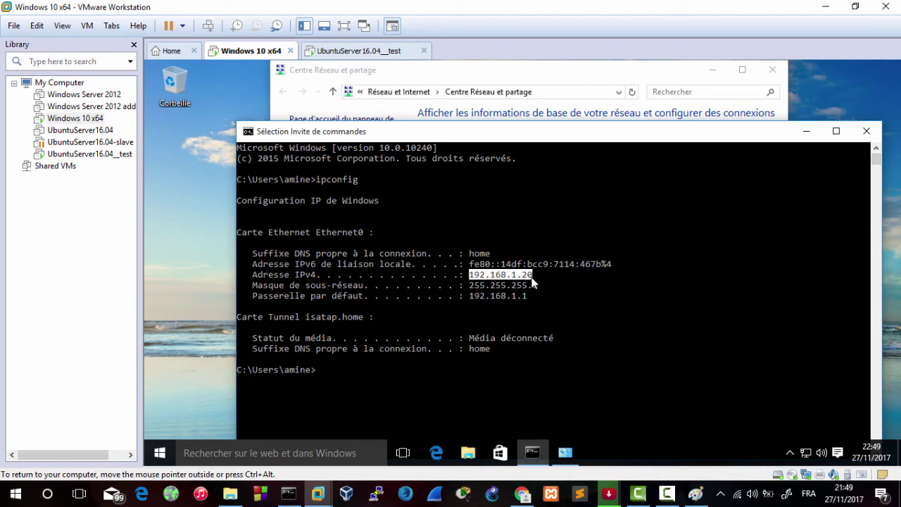
click(804, 130)
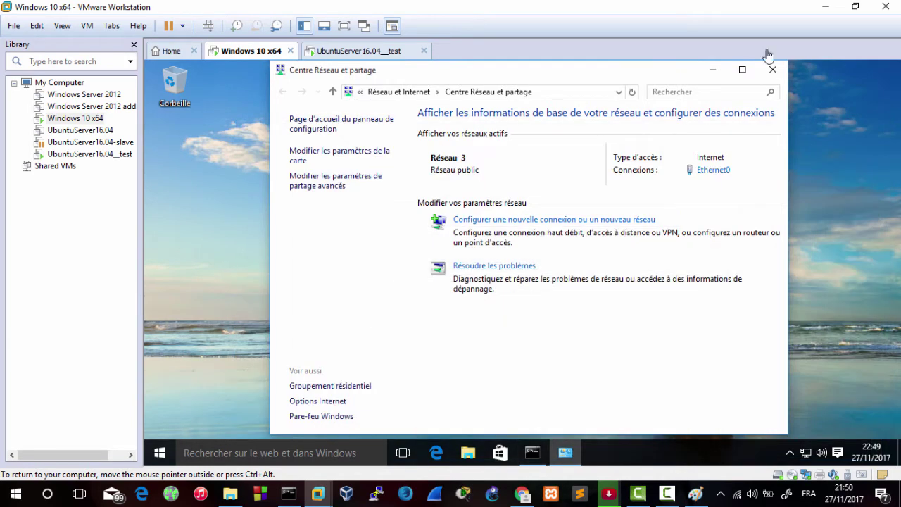
click(825, 7)
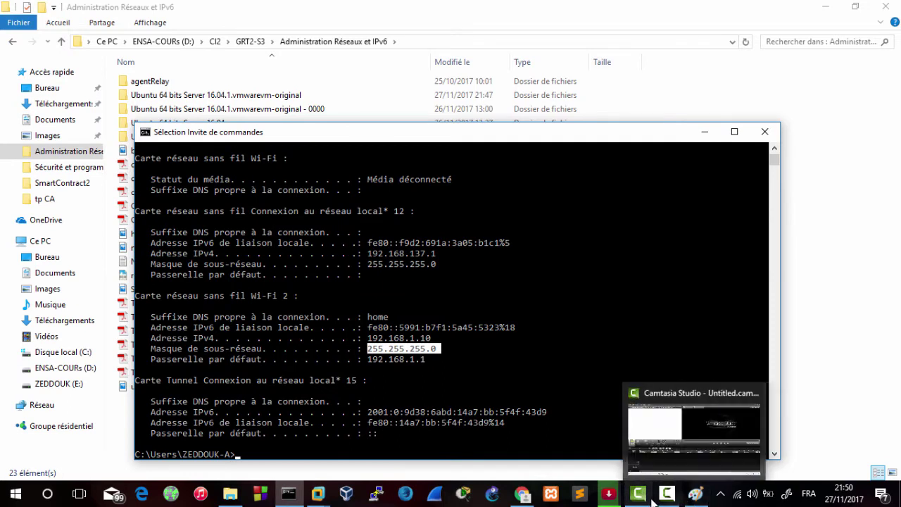
Return to VMware Workstation's Home page, open the Virtual Network Editor with administrator rights and set VMnet0 to NAT
mouse_move(600, 498)
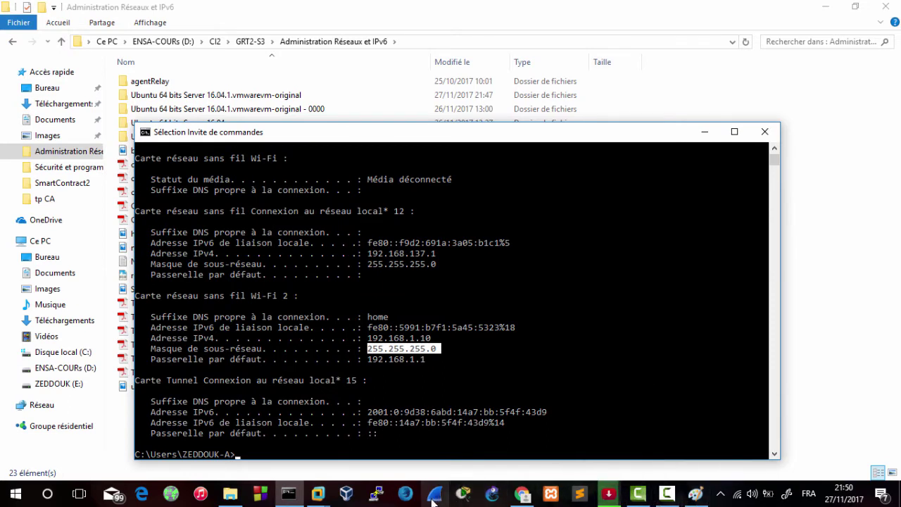
mouse_move(318, 498)
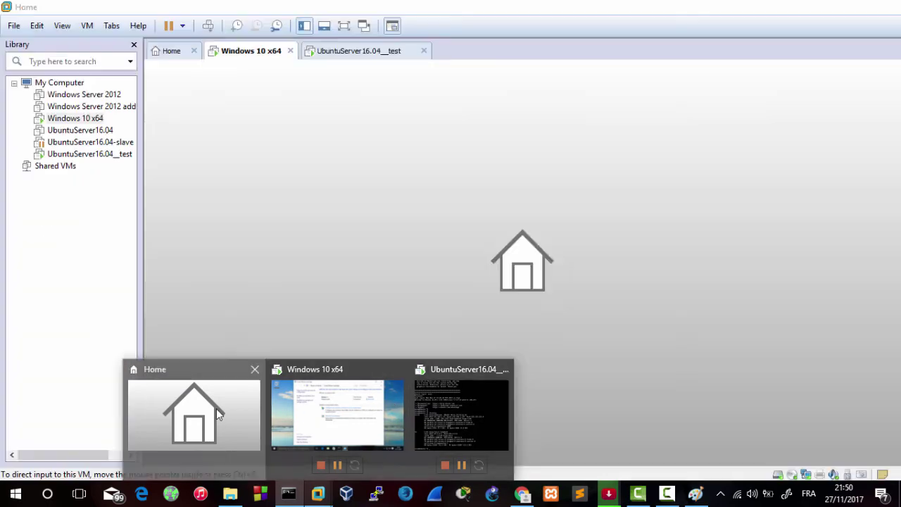
click(216, 408)
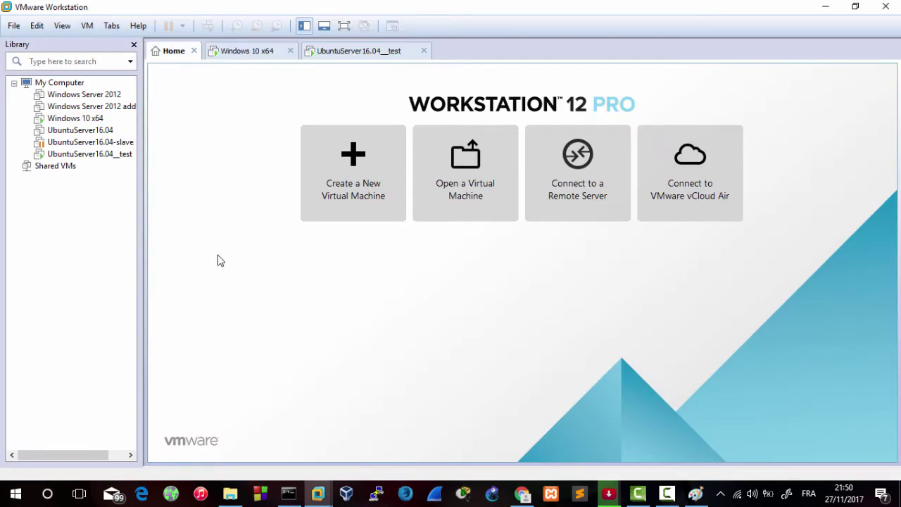
click(36, 25)
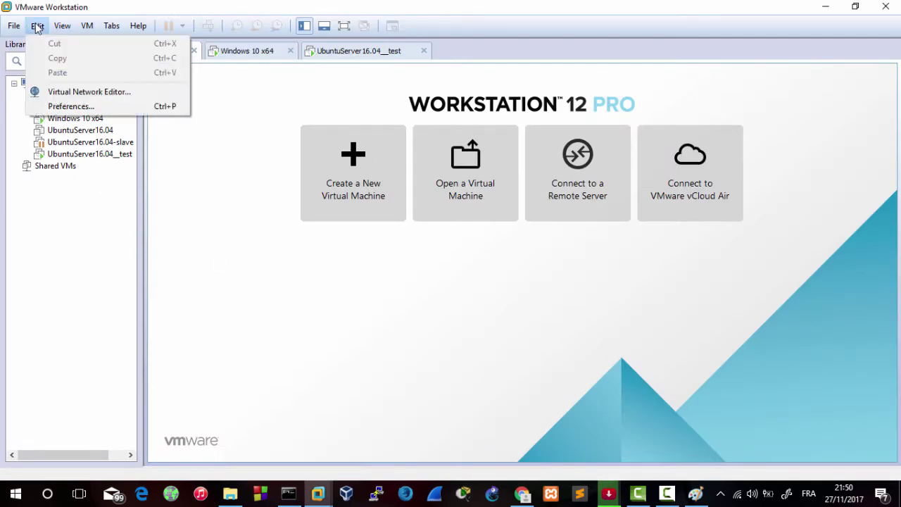
click(81, 97)
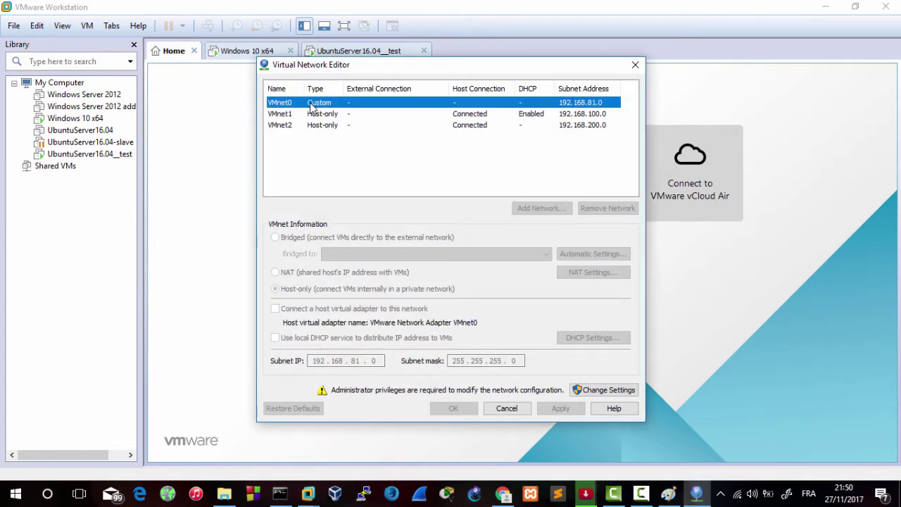
click(602, 392)
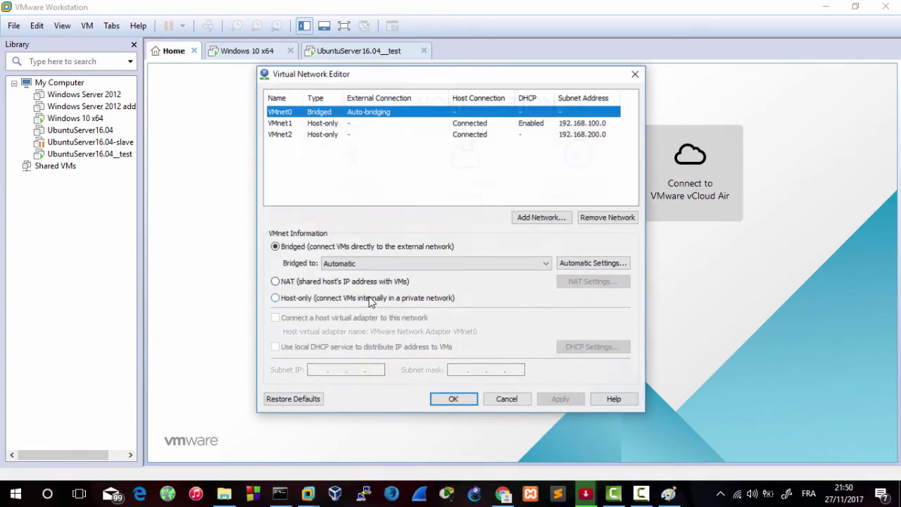
click(328, 284)
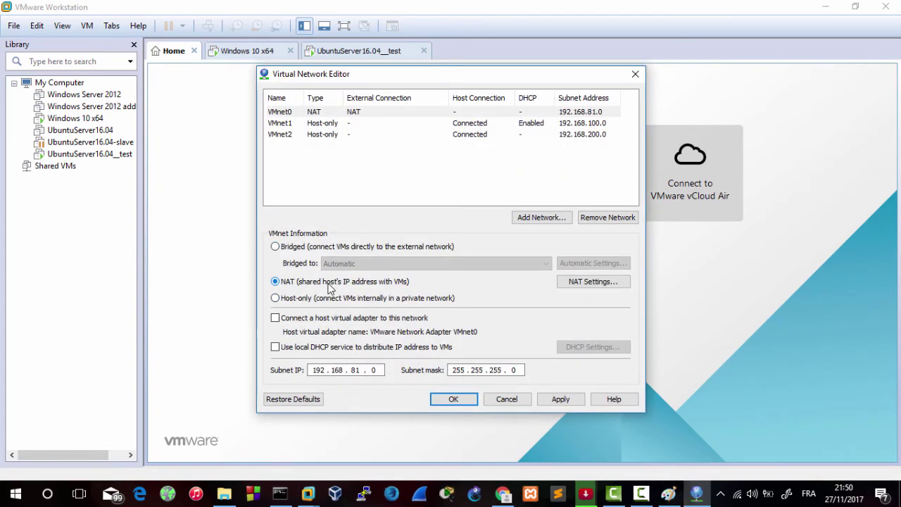
Switch to Paint and undo all edits of the bridged network diagram until the canvas is blank
click(665, 490)
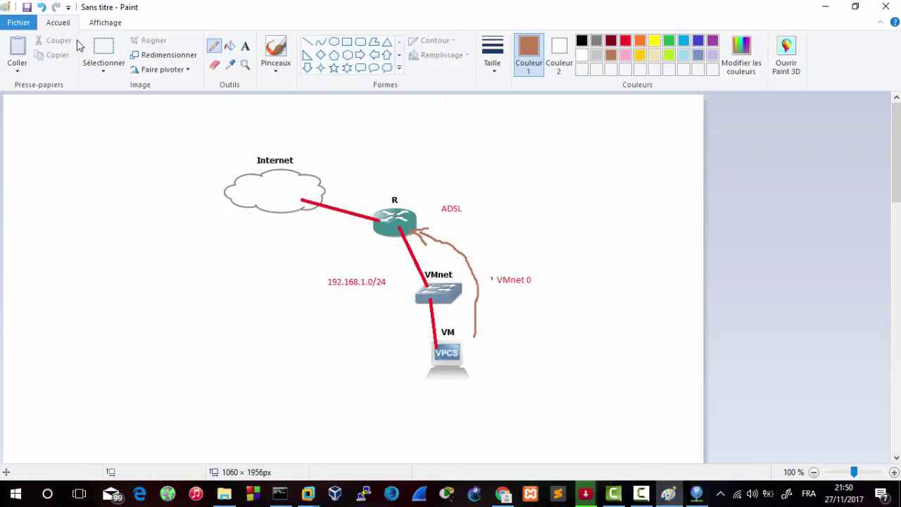
click(455, 219)
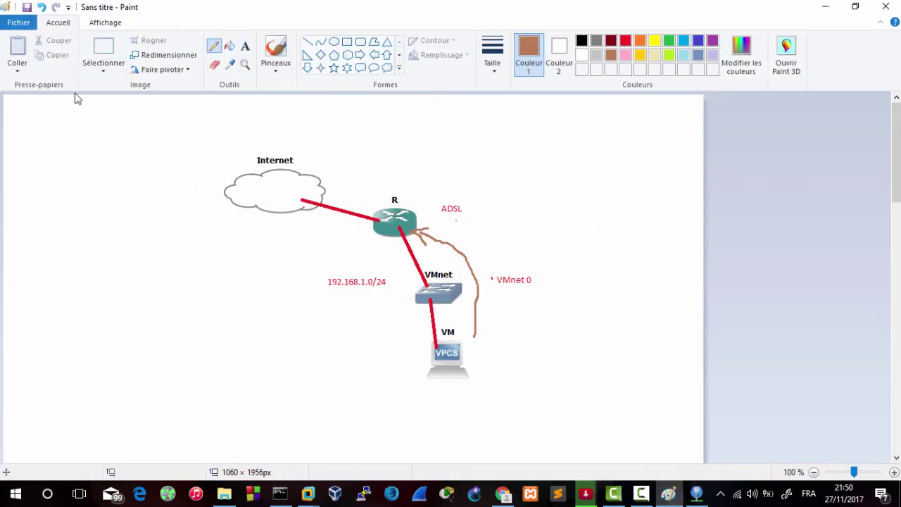
click(216, 68)
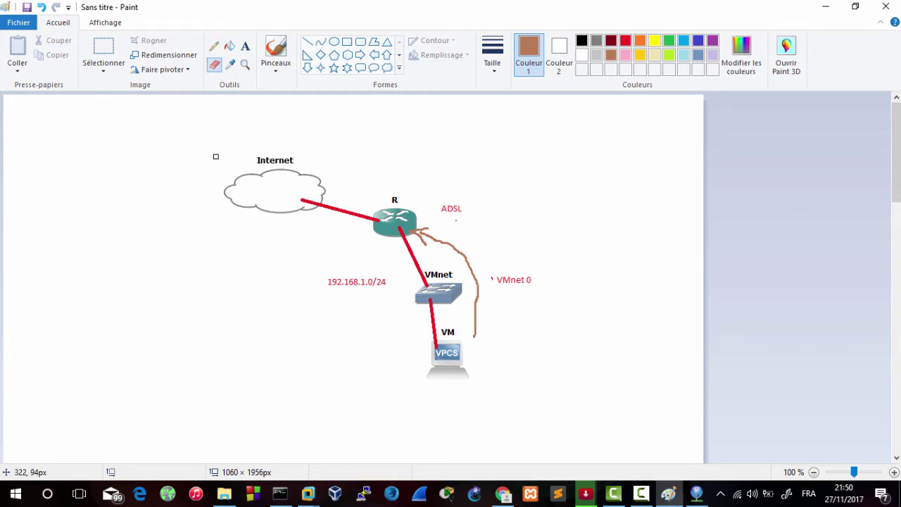
click(215, 47)
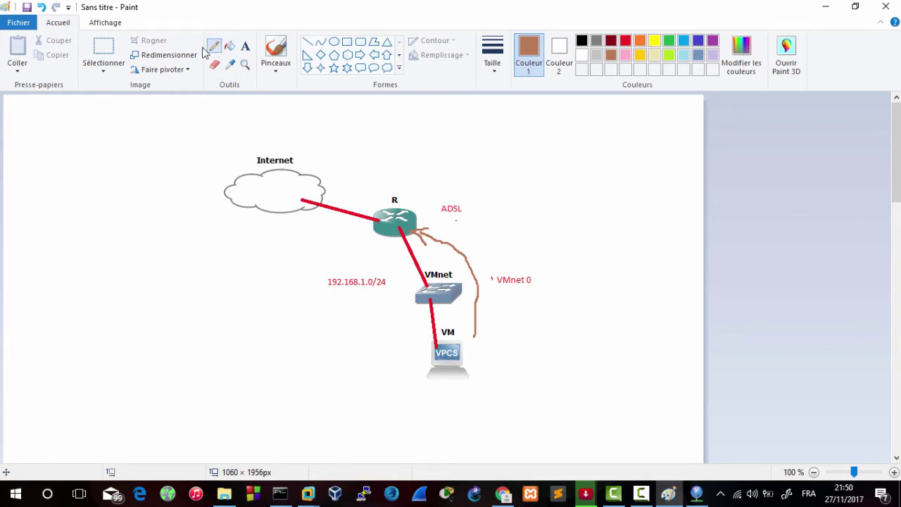
click(105, 23)
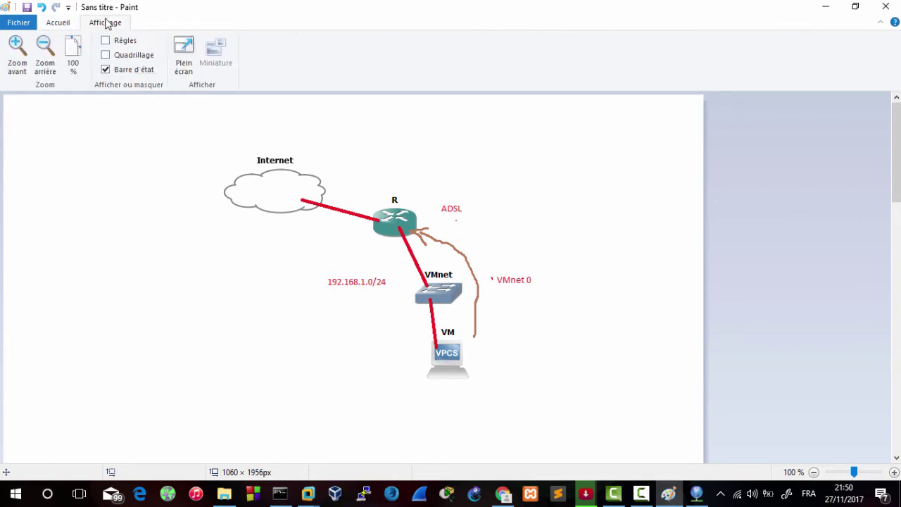
click(58, 24)
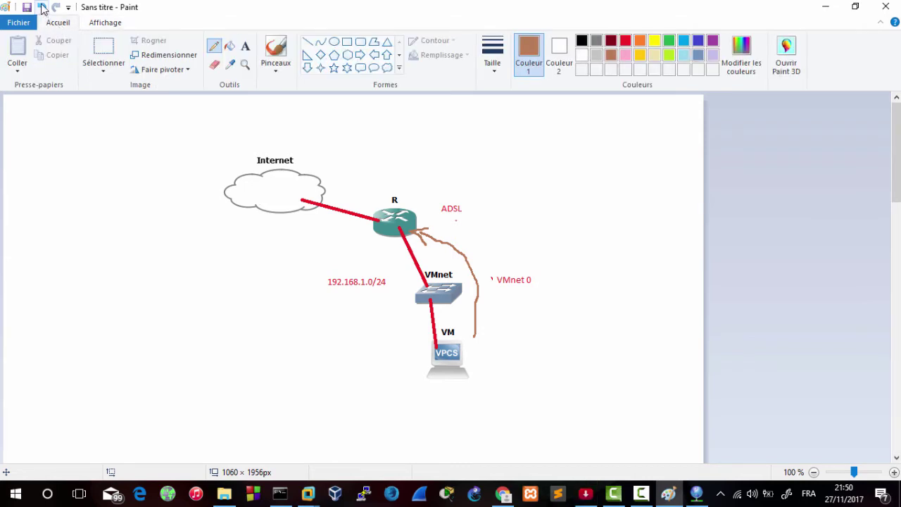
right_click(42, 8)
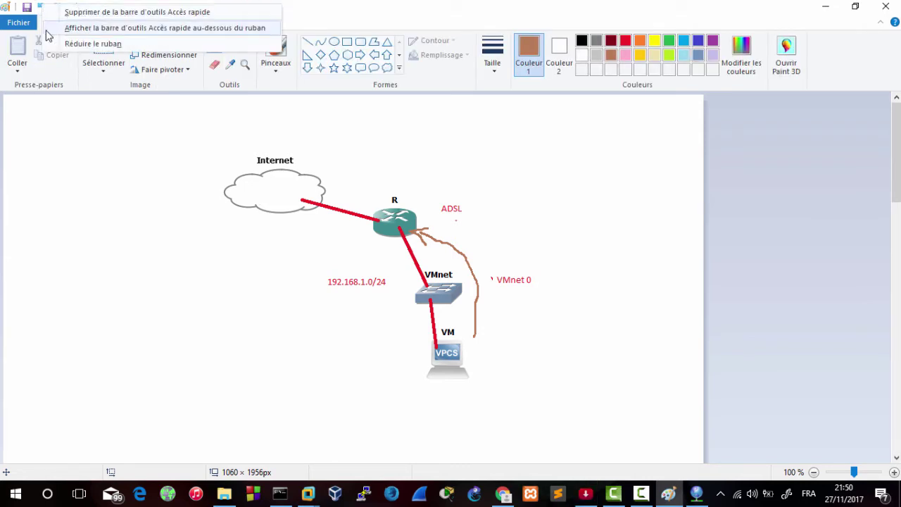
click(105, 214)
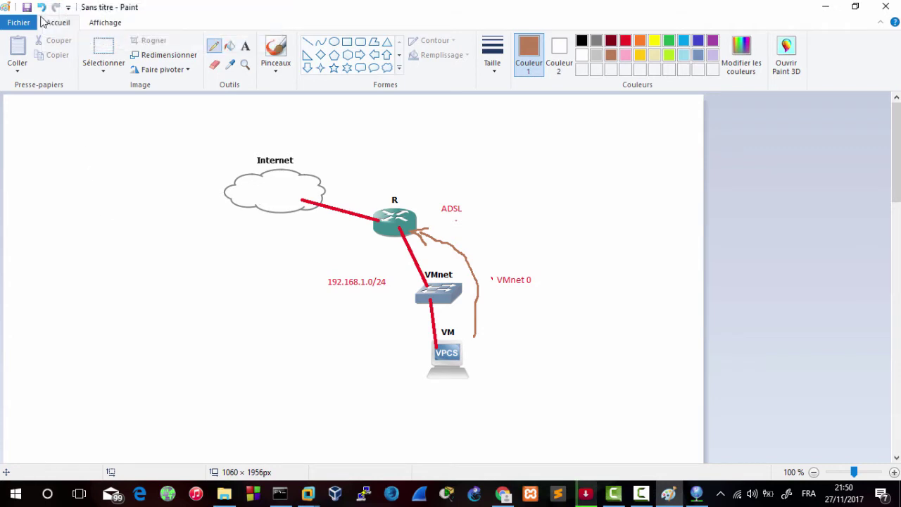
click(41, 8)
click(41, 8)
click(41, 7)
click(41, 7)
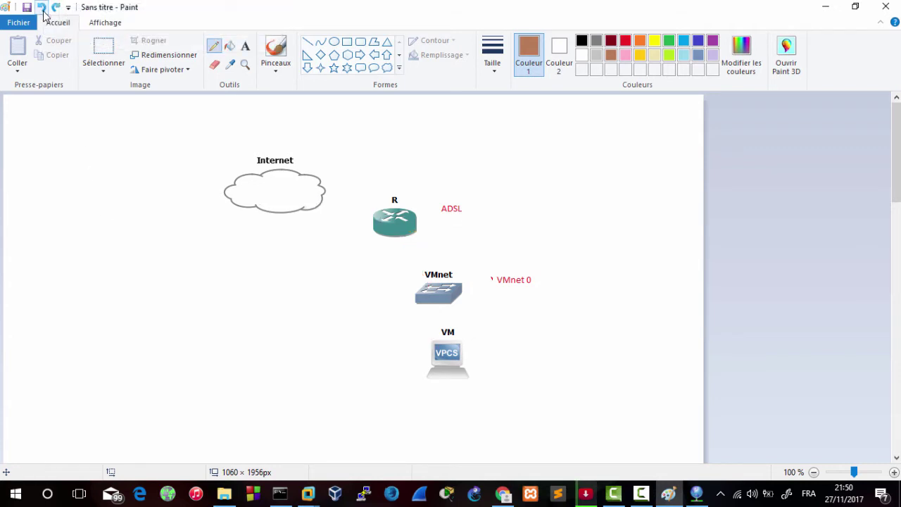
click(41, 8)
click(41, 8)
click(42, 8)
click(42, 8)
Paste the image file nat.PNG onto the blank canvas and place it near the middle of the page
click(6, 7)
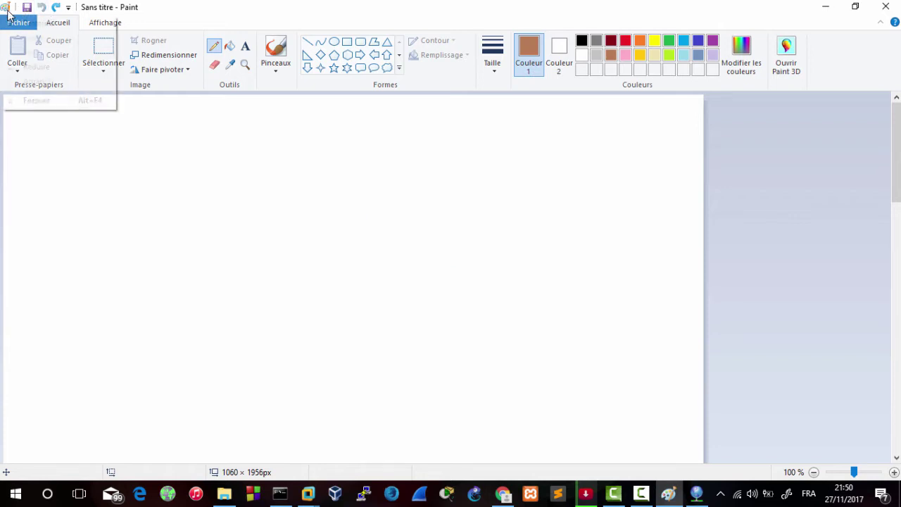
click(6, 6)
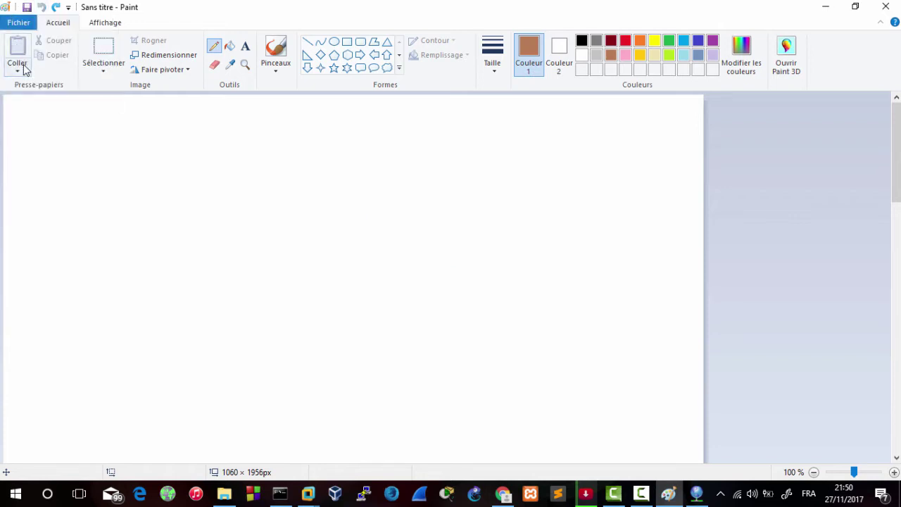
click(17, 69)
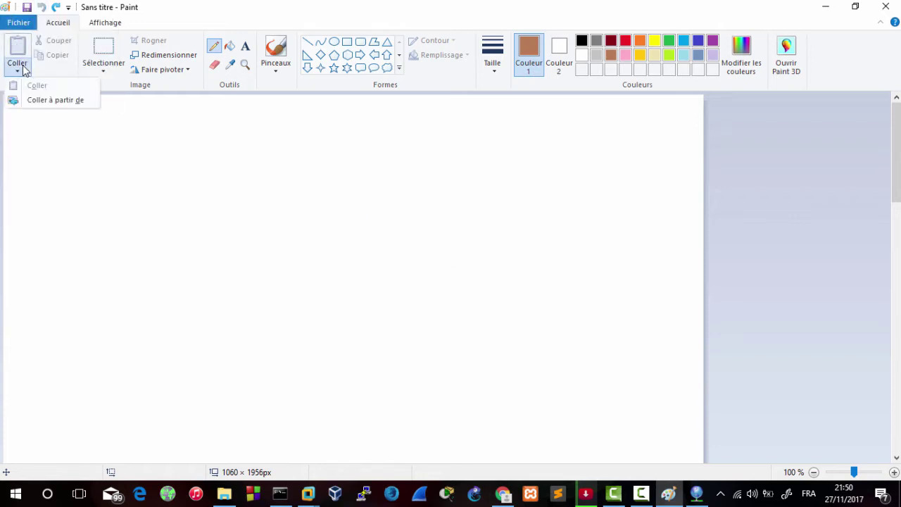
click(42, 102)
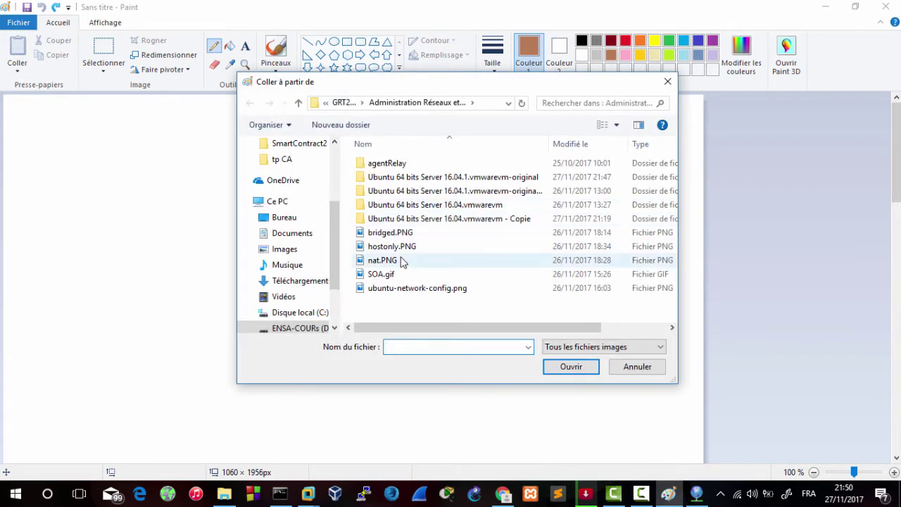
double_click(395, 260)
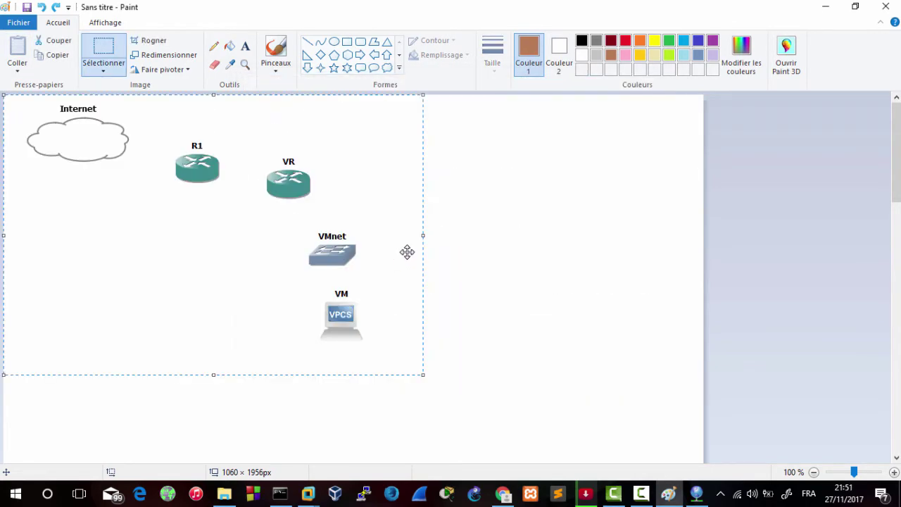
drag(406, 251, 561, 298)
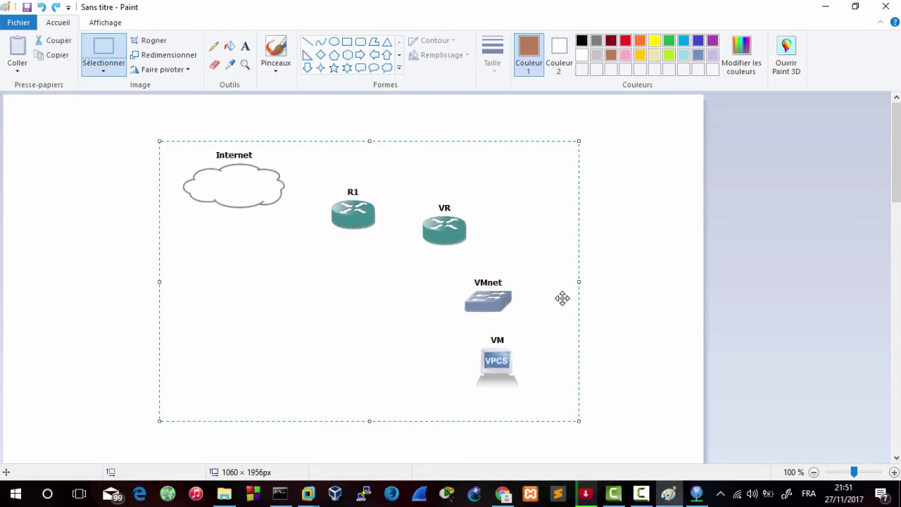
click(637, 303)
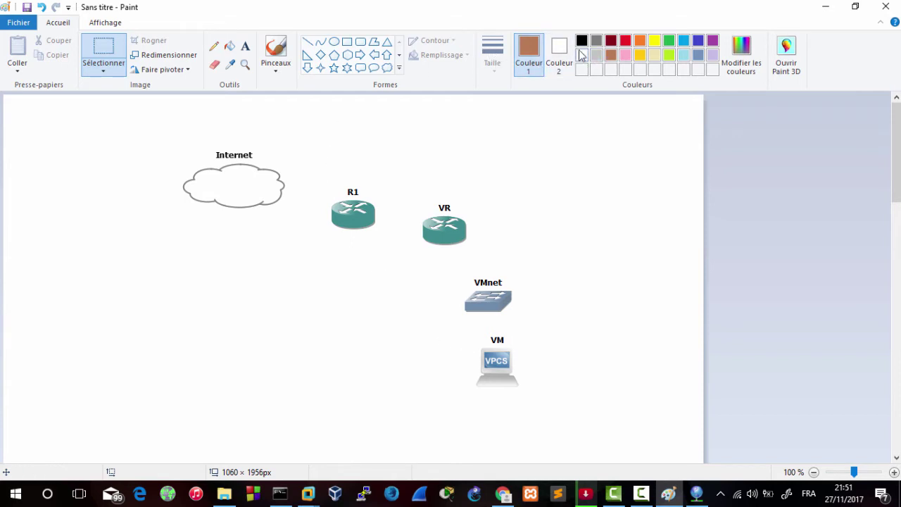
Draw a red freehand Pencil line connecting the VM to the VMnet switch
click(625, 41)
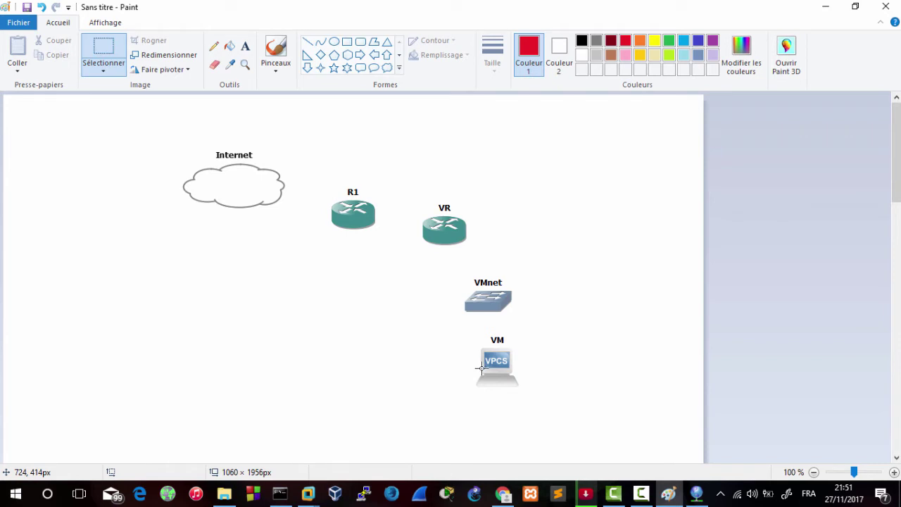
mouse_move(482, 368)
mouse_down()
mouse_move(478, 305)
mouse_move(459, 380)
mouse_up()
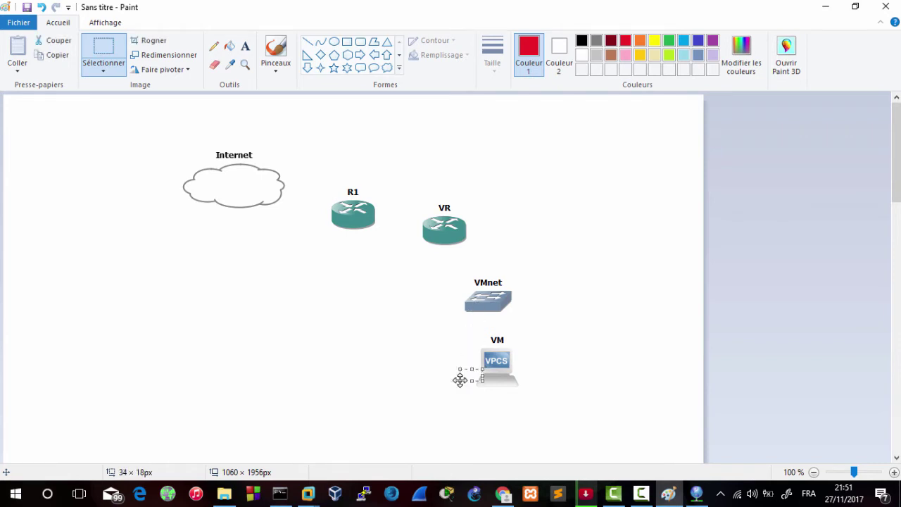
click(217, 48)
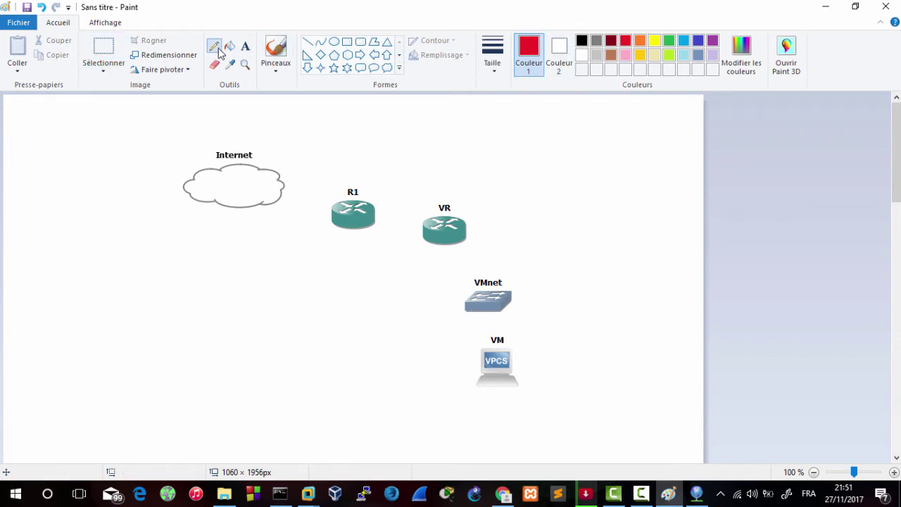
drag(481, 366, 480, 307)
Add the red text label "VMnet 0" beside the VMnet switch
click(307, 42)
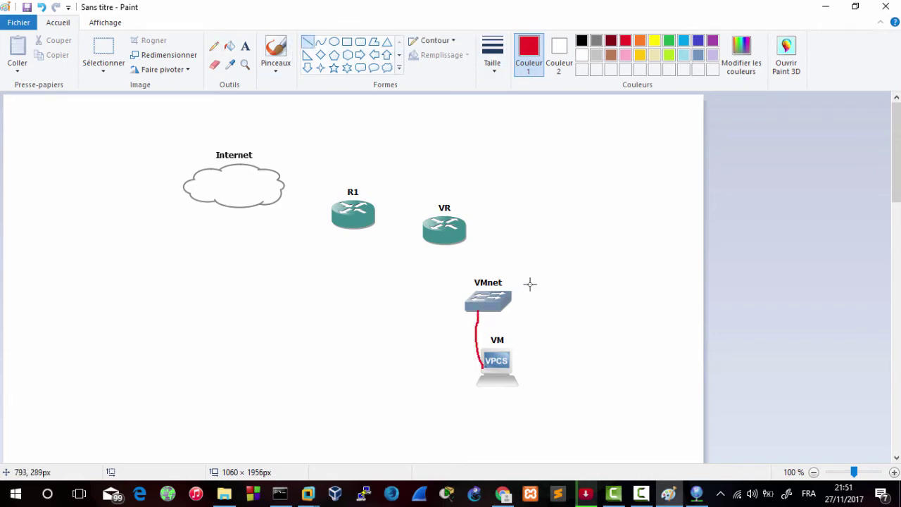
click(245, 46)
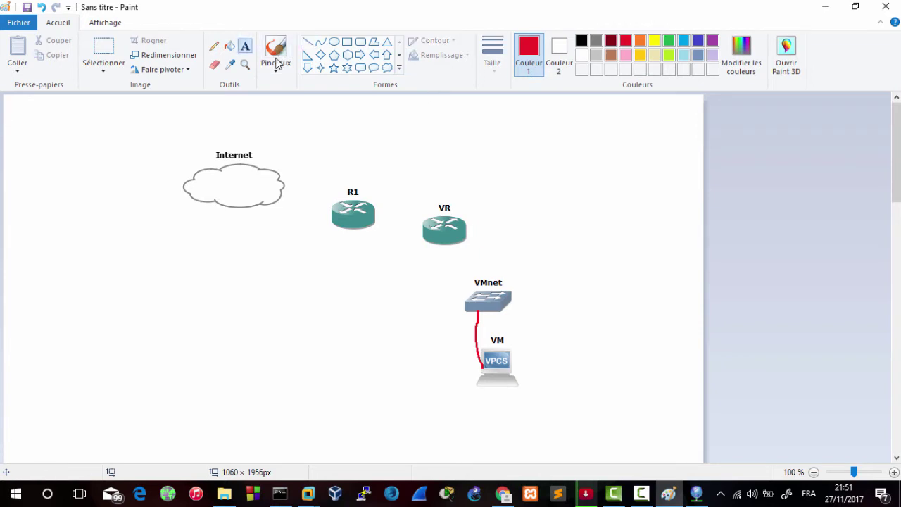
click(539, 287)
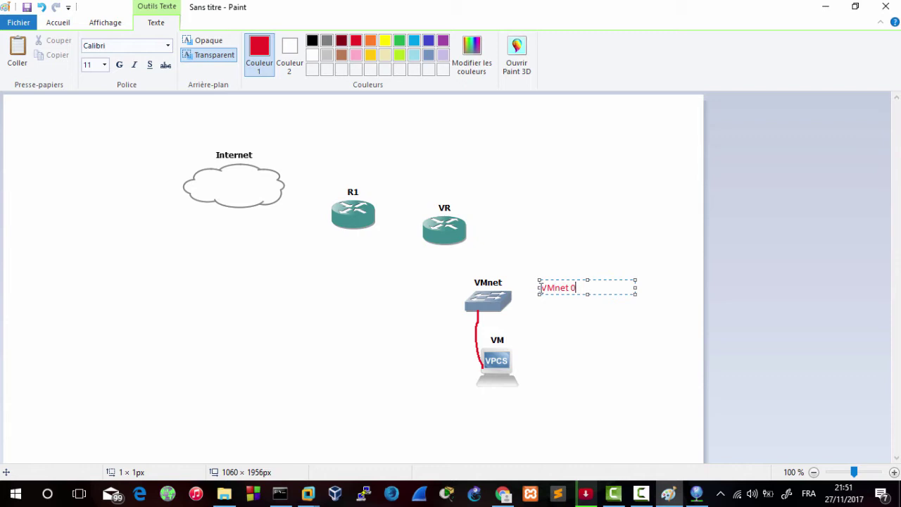
text(VMnet 0)
key(Return)
click(523, 252)
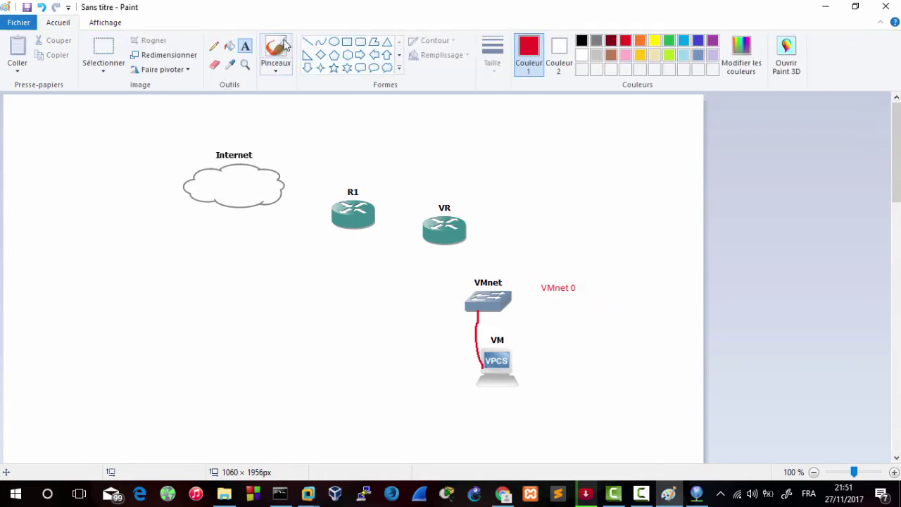
Draw a straight red line from the VMnet switch to the VR router
click(307, 43)
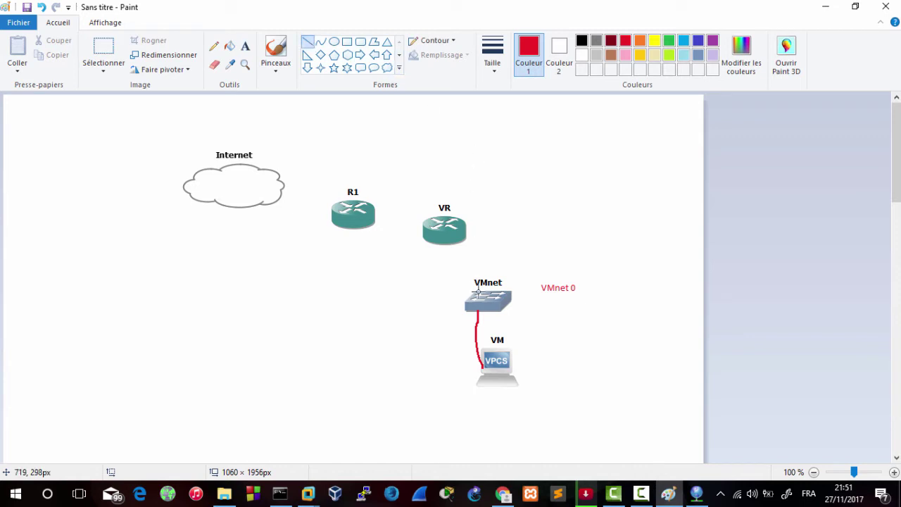
drag(480, 294, 447, 240)
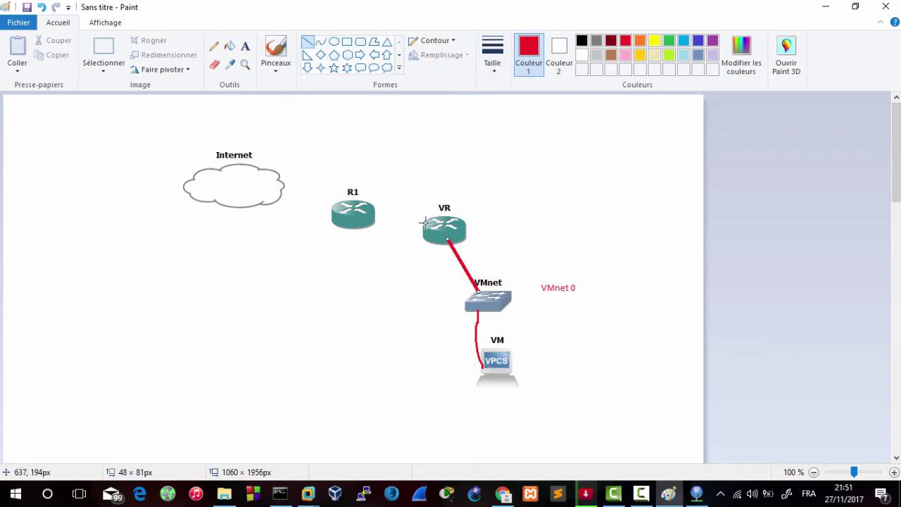
Draw a straight red line from the VR router to R1 and add the red text label "ADSL" above R1
drag(425, 224, 361, 218)
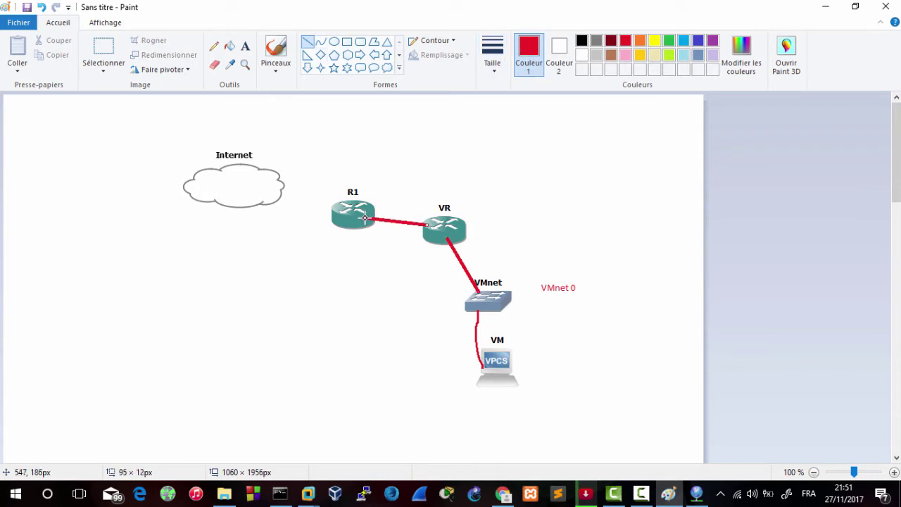
click(214, 47)
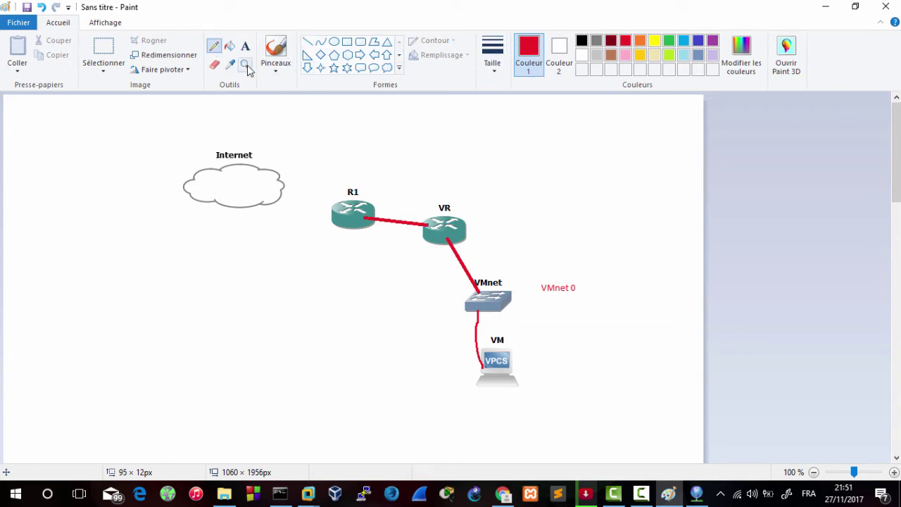
click(246, 47)
click(368, 173)
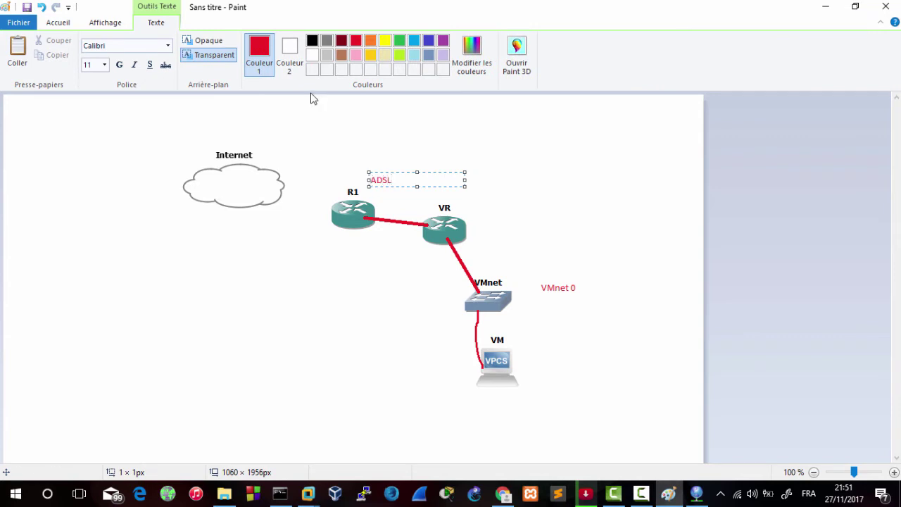
click(56, 25)
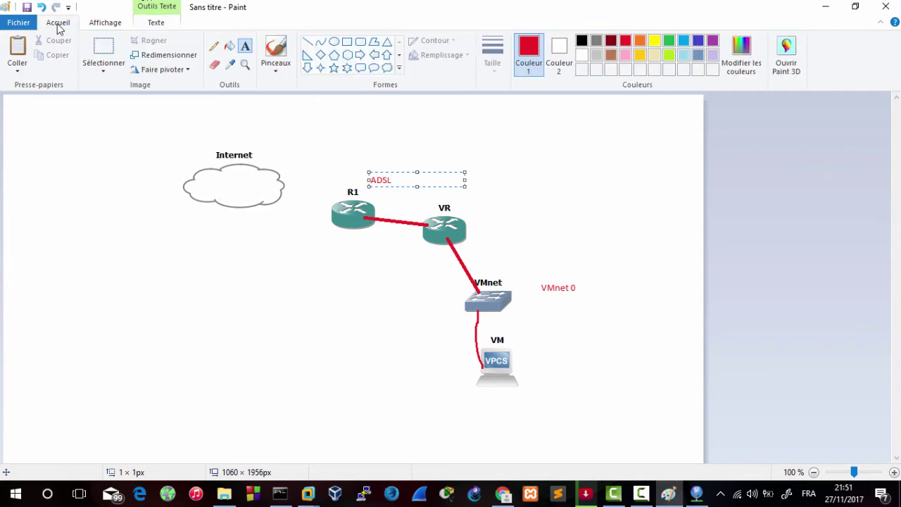
Draw a straight line about 113 × 24 px from R1 to the Internet cloud and colour it dark red
click(308, 42)
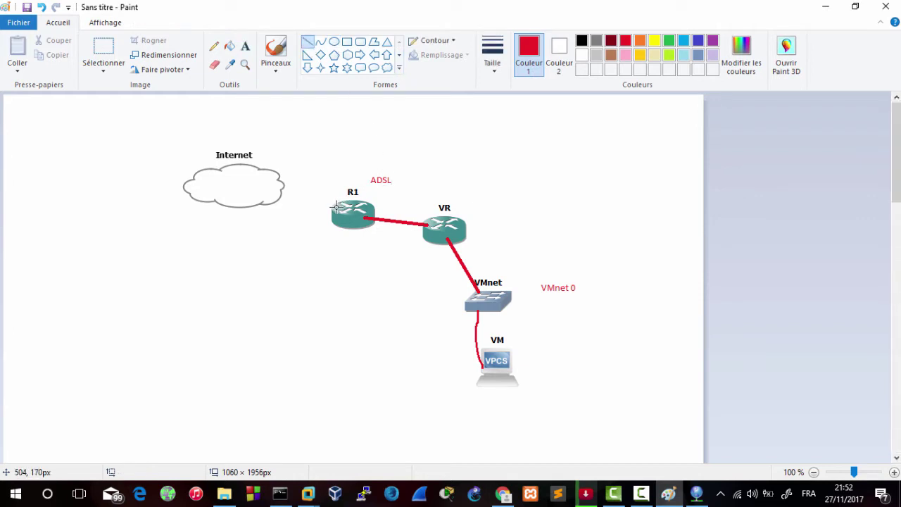
drag(336, 207, 263, 191)
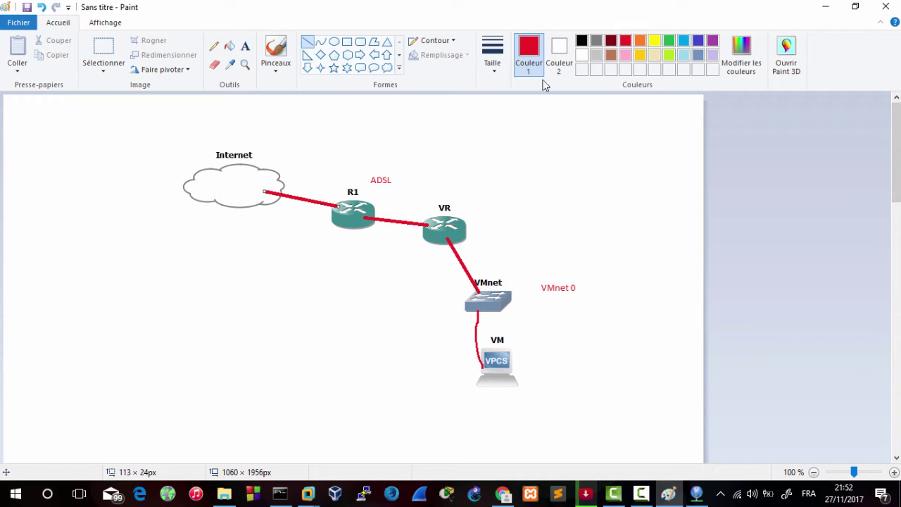
click(486, 47)
click(491, 50)
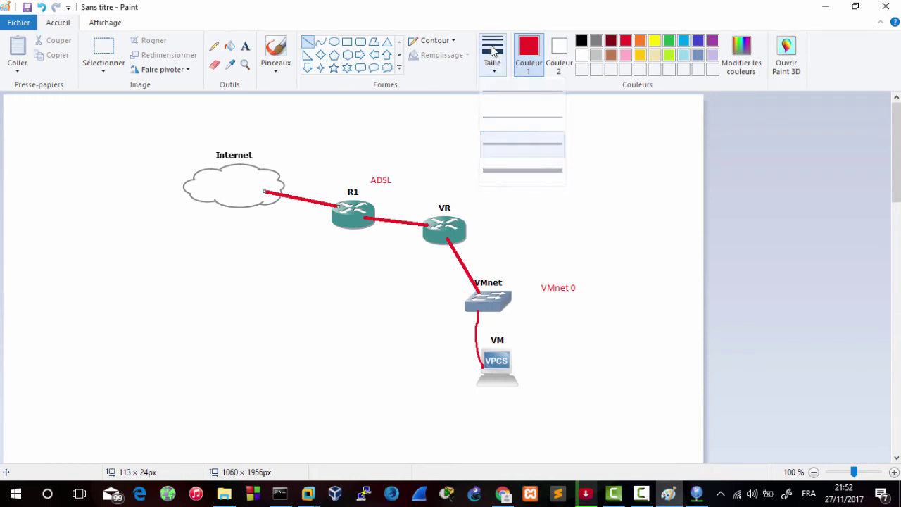
click(610, 42)
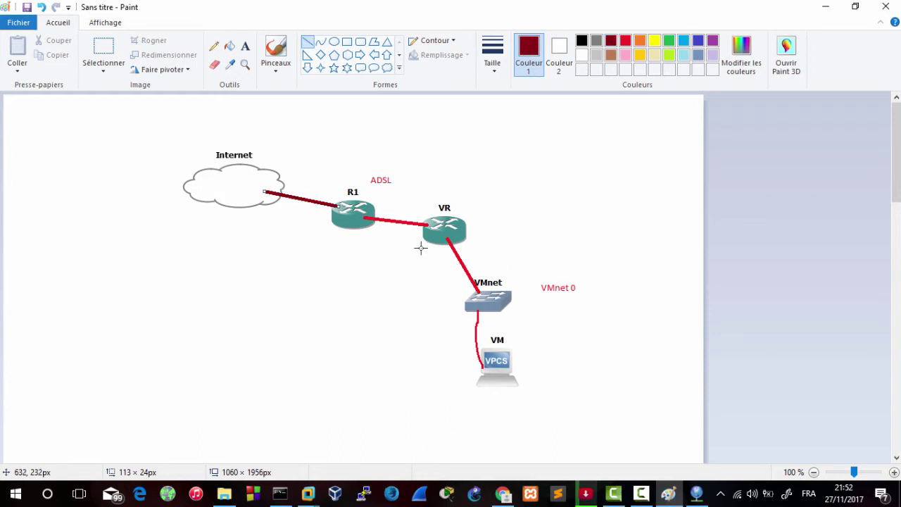
Draw a dark red freehand Pencil curve from just below the VR router to beside the VM
drag(420, 248, 420, 249)
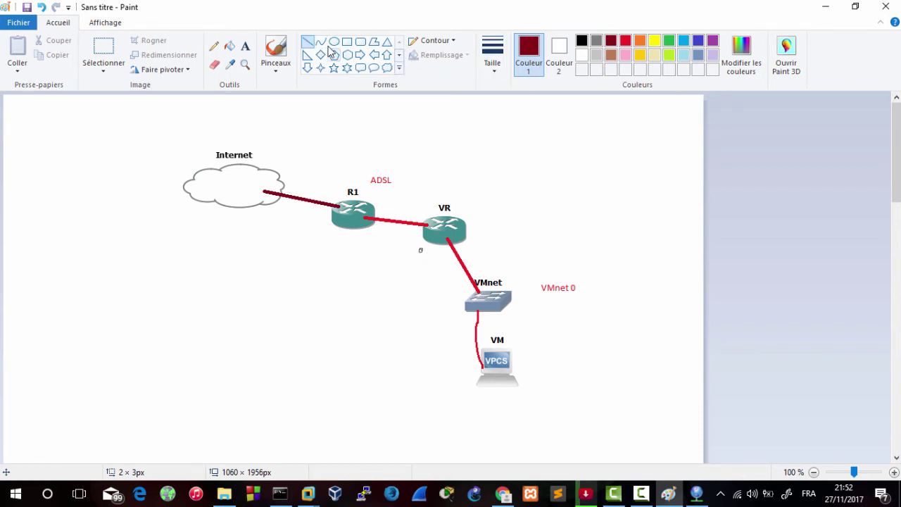
click(215, 48)
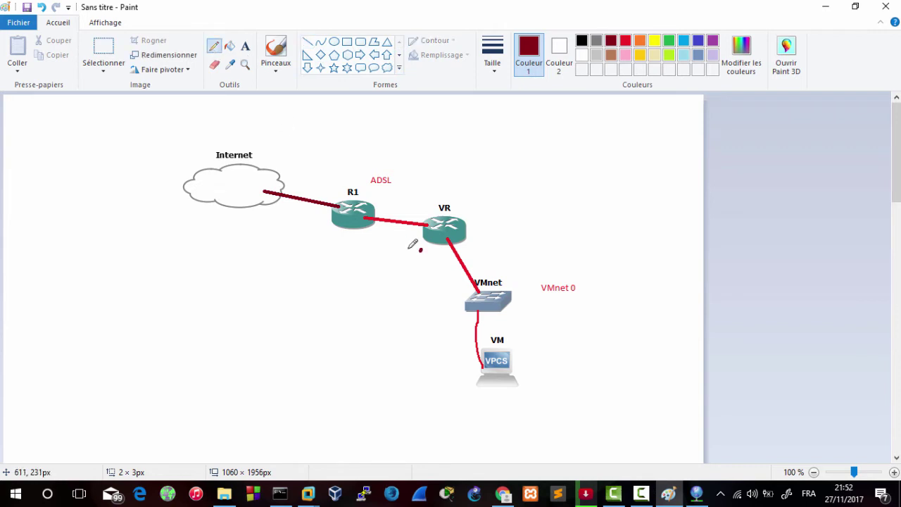
drag(426, 324, 454, 344)
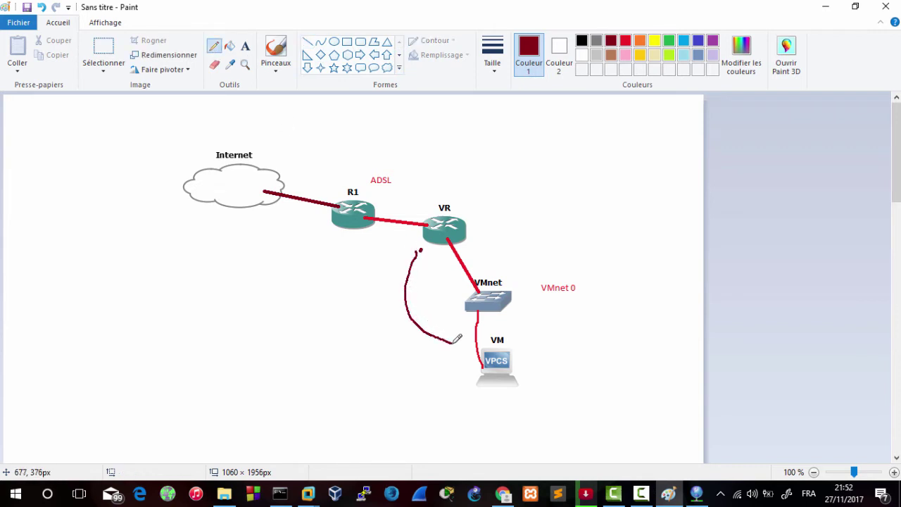
Add the dark red text label "192.168.50.0/24" beside the curve between the VR router and the VM
click(245, 46)
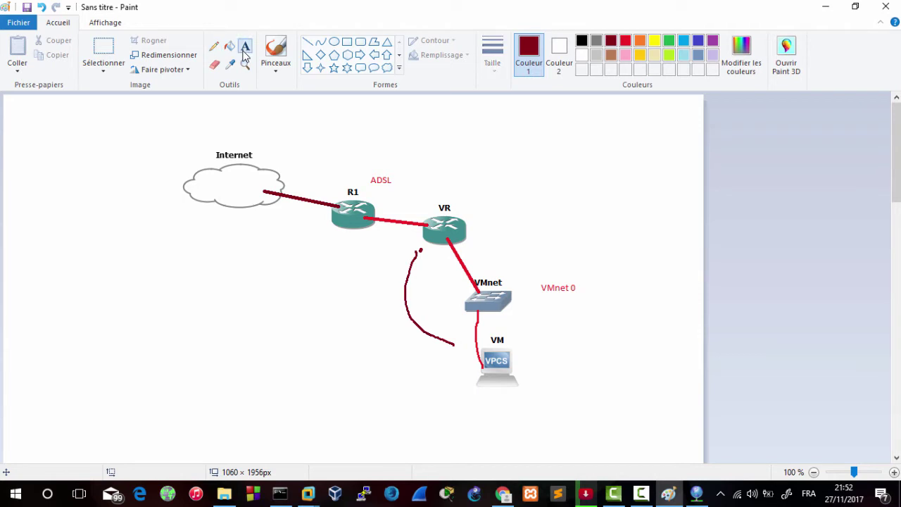
click(315, 324)
text(192.168.50.0/24)
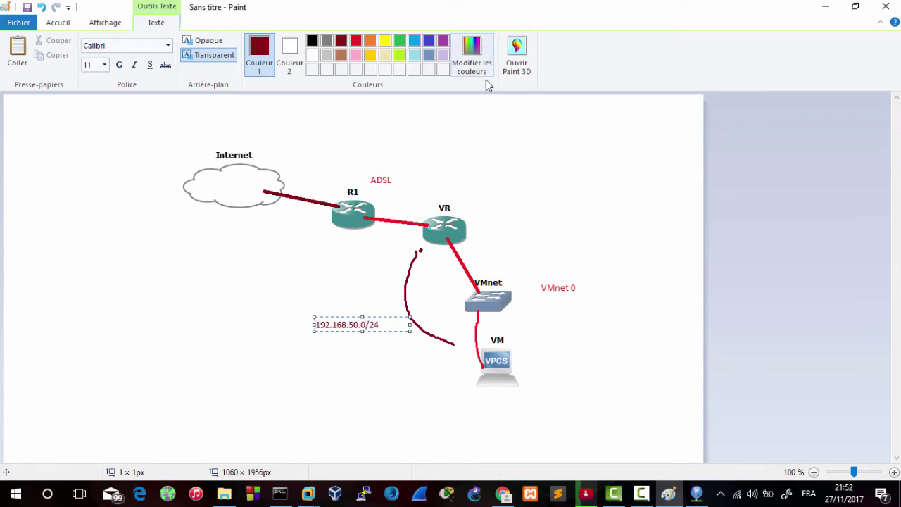
click(60, 24)
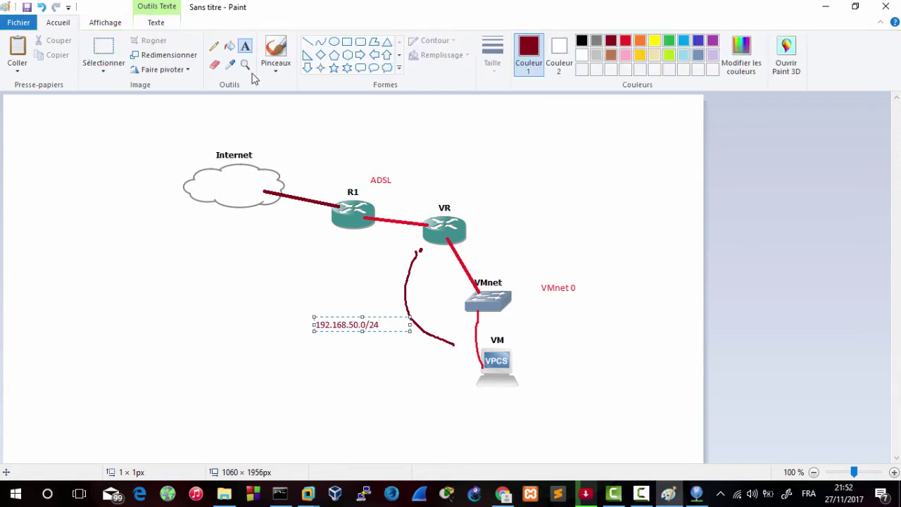
Draw a freehand Pencil bracket from R1 over to the VR router and label it "192.168.1.0/24"
click(213, 47)
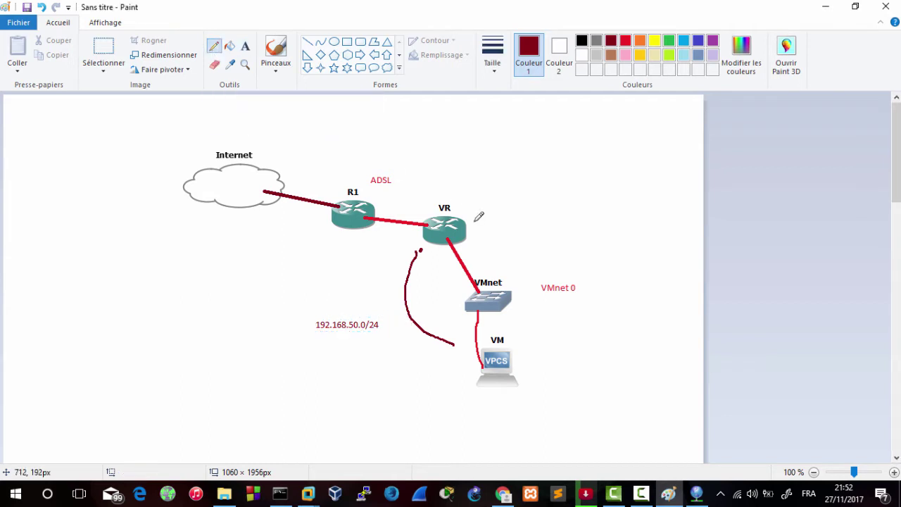
mouse_move(369, 199)
mouse_down()
mouse_move(440, 188)
mouse_move(437, 213)
mouse_up()
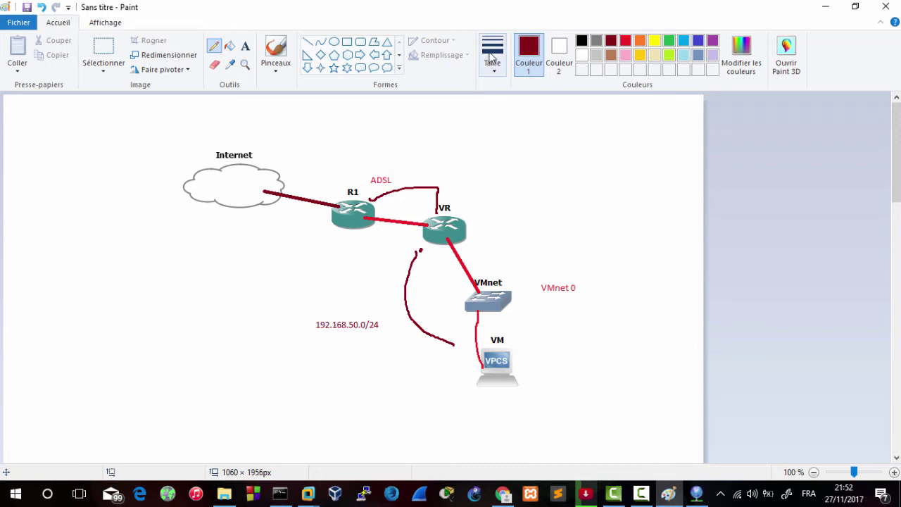
click(245, 46)
click(439, 169)
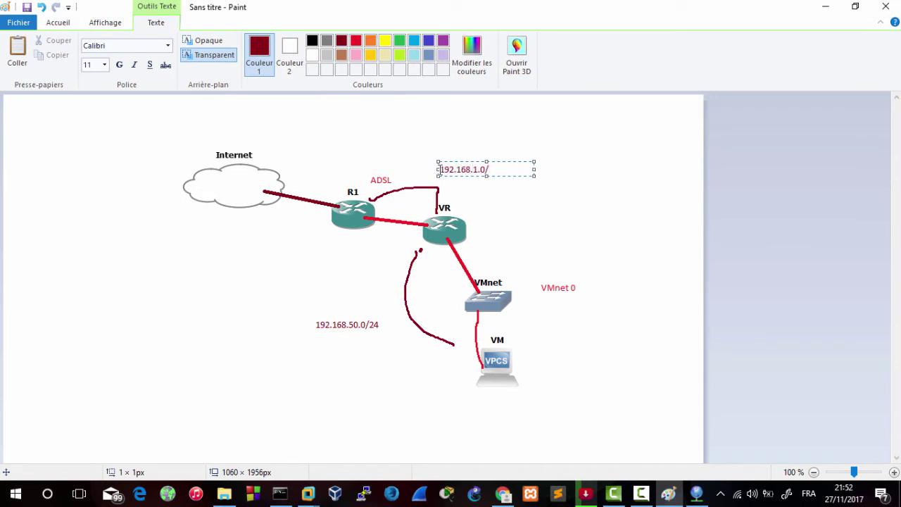
text(192.168.1.0/24)
click(549, 176)
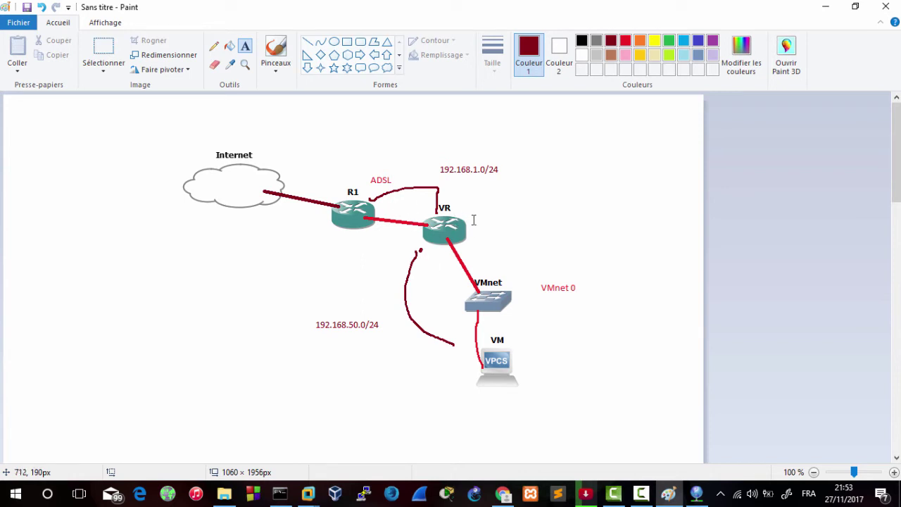
Add the dark red text label "192.168.50.2" beside the VM
click(213, 47)
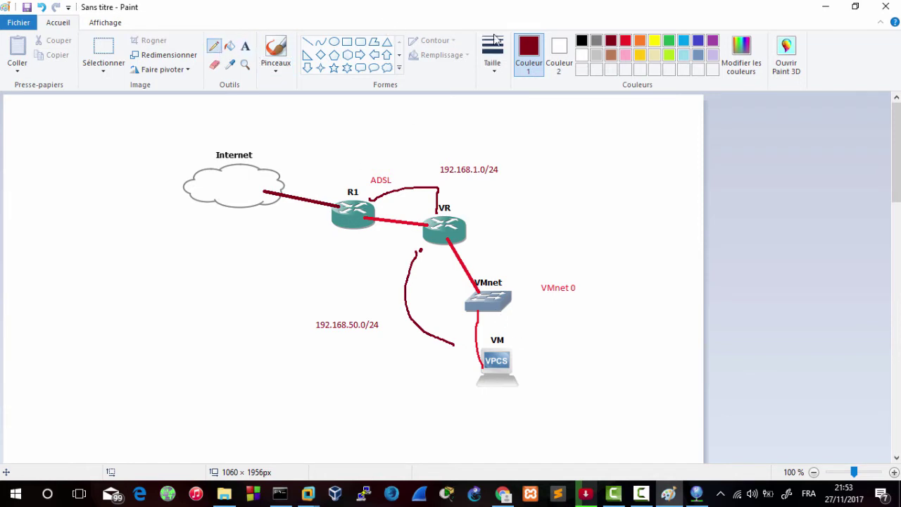
click(246, 47)
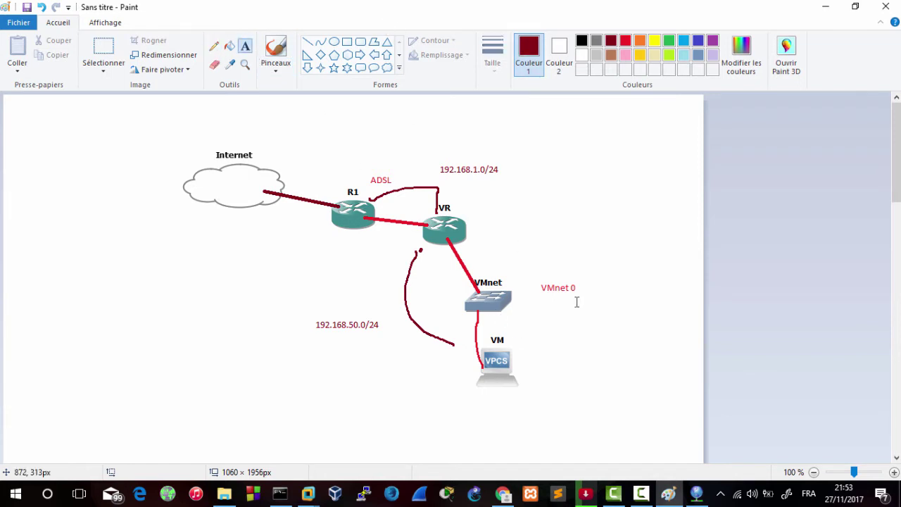
click(522, 351)
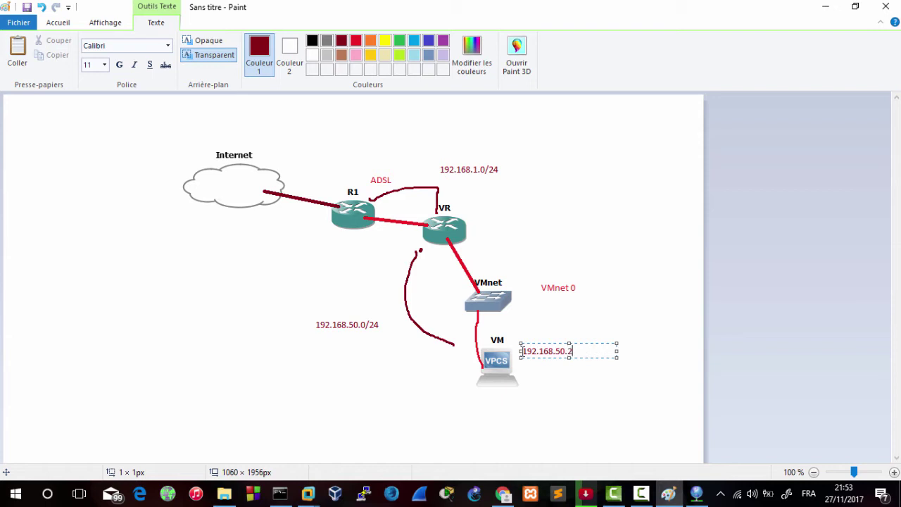
click(473, 243)
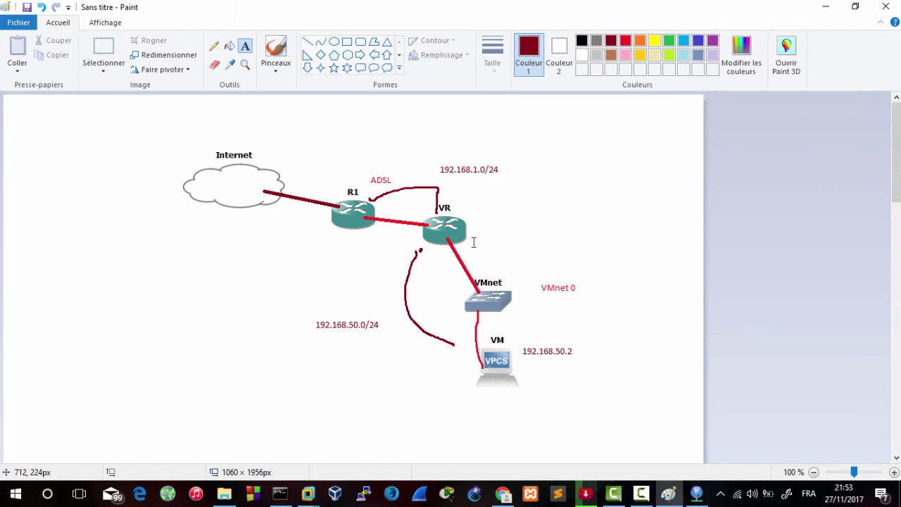
Mark the VR router's interface facing the VMnet switch with the Pencil and label it "192.168.50.6"
click(214, 46)
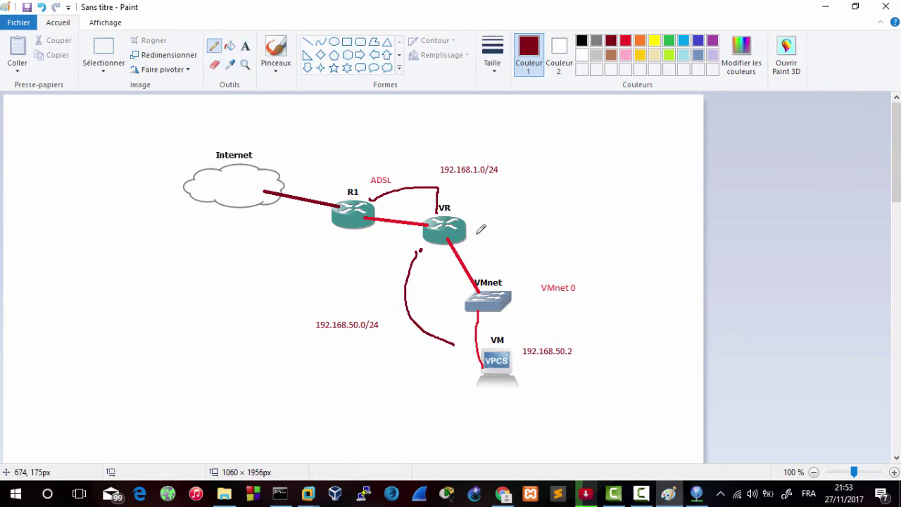
mouse_move(457, 235)
mouse_down()
mouse_move(442, 243)
mouse_move(456, 236)
mouse_up()
click(246, 49)
click(469, 239)
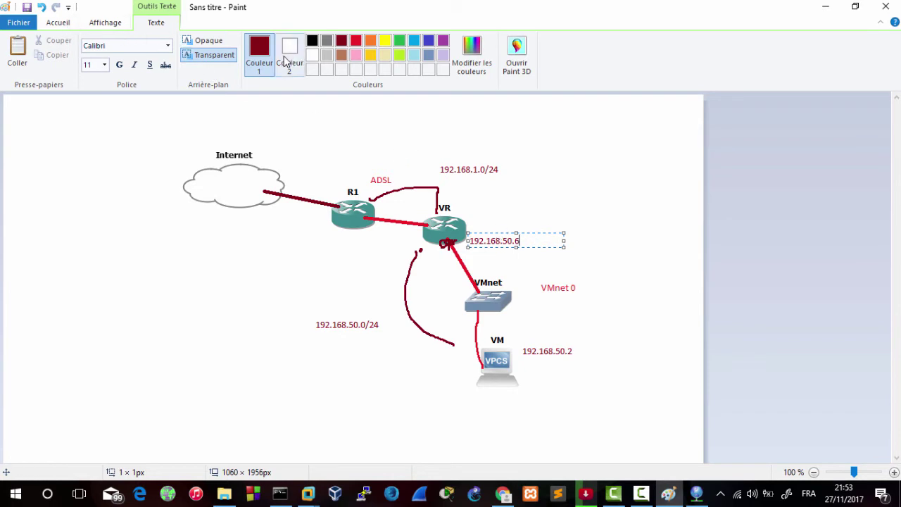
click(58, 23)
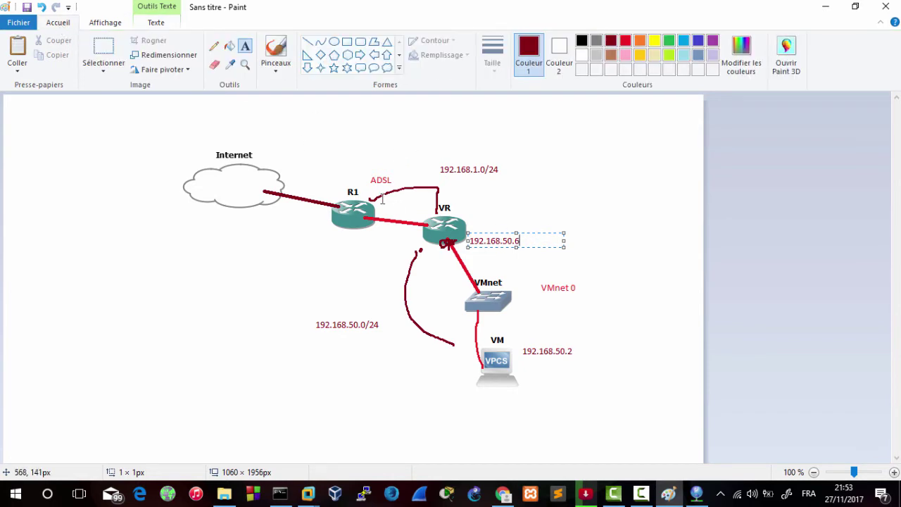
Label the ends of the R1–VR link with ".10" at the VR router and ".1" at R1
click(422, 217)
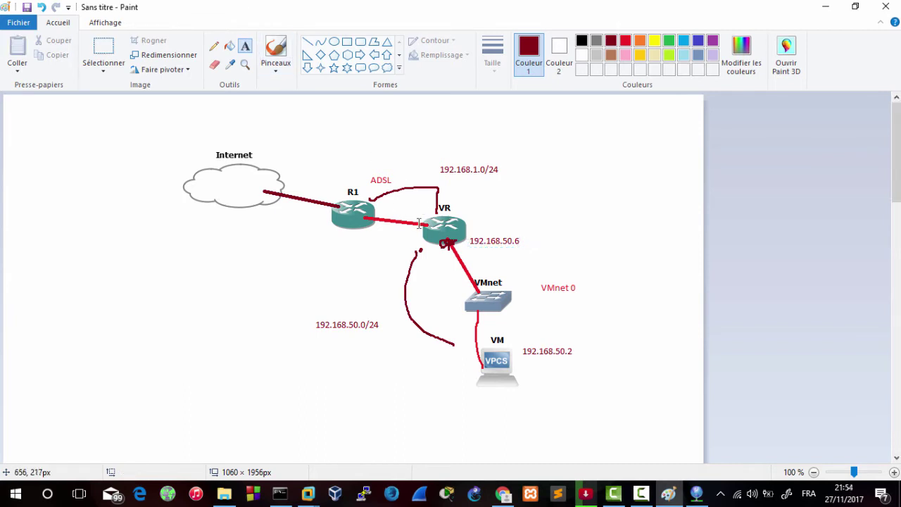
click(415, 208)
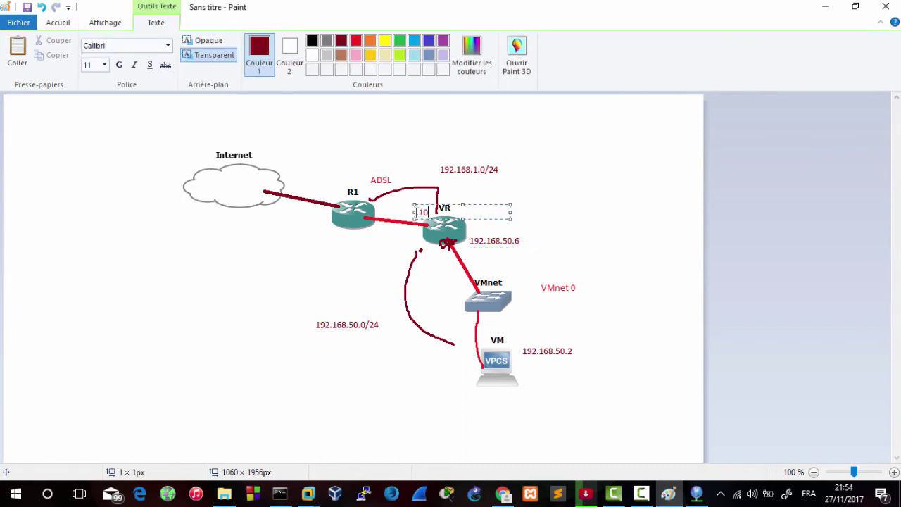
click(376, 210)
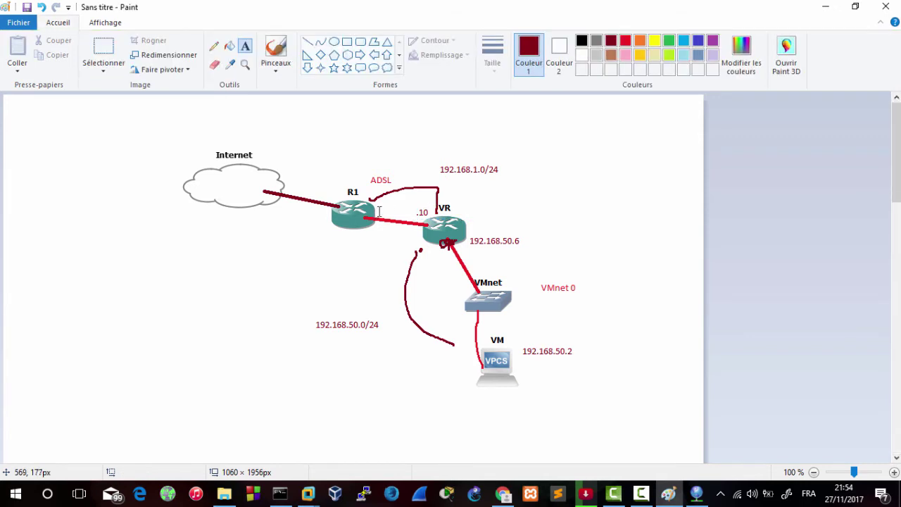
click(378, 210)
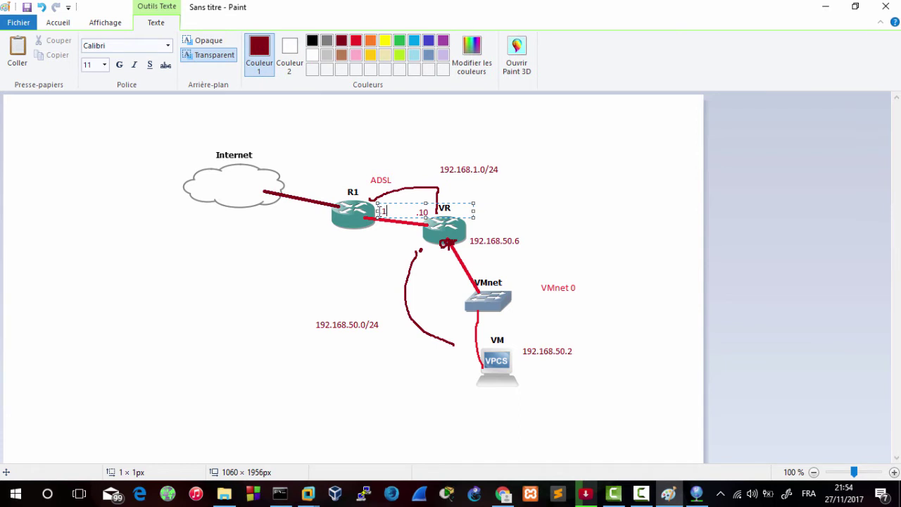
click(58, 24)
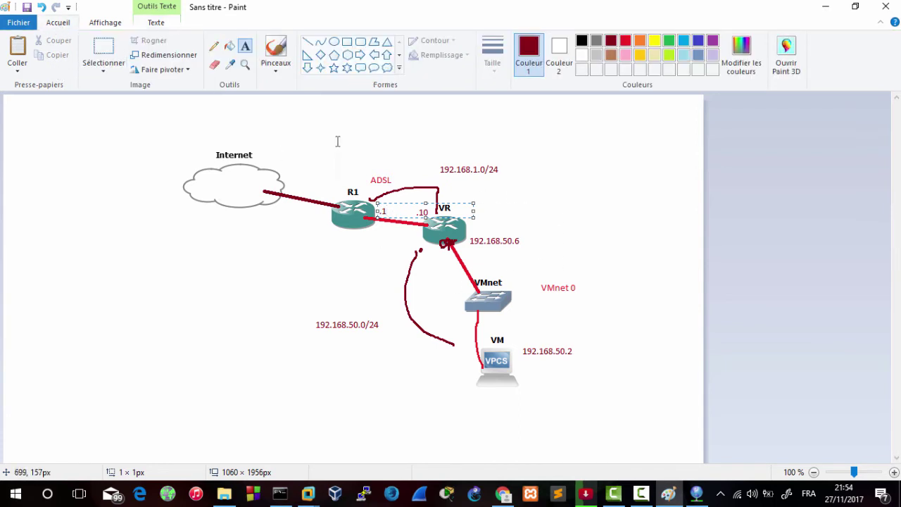
click(214, 46)
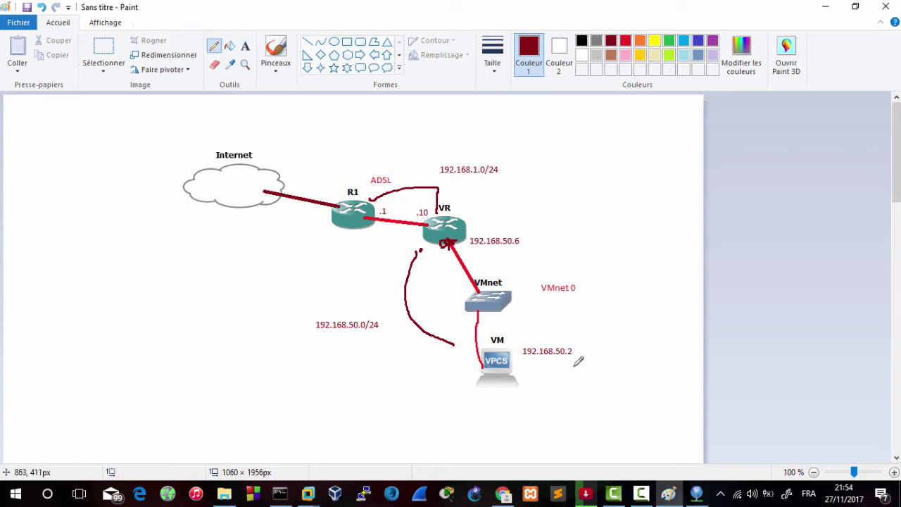
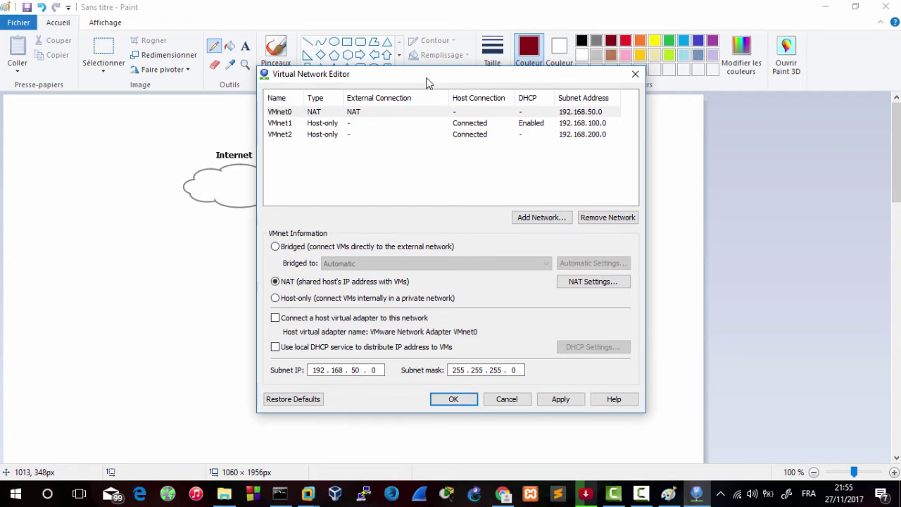
Apply the VMnet0 NAT configuration and close the Virtual Network Editor, then return from Paint to the VMware Workstation window
drag(426, 82, 212, 88)
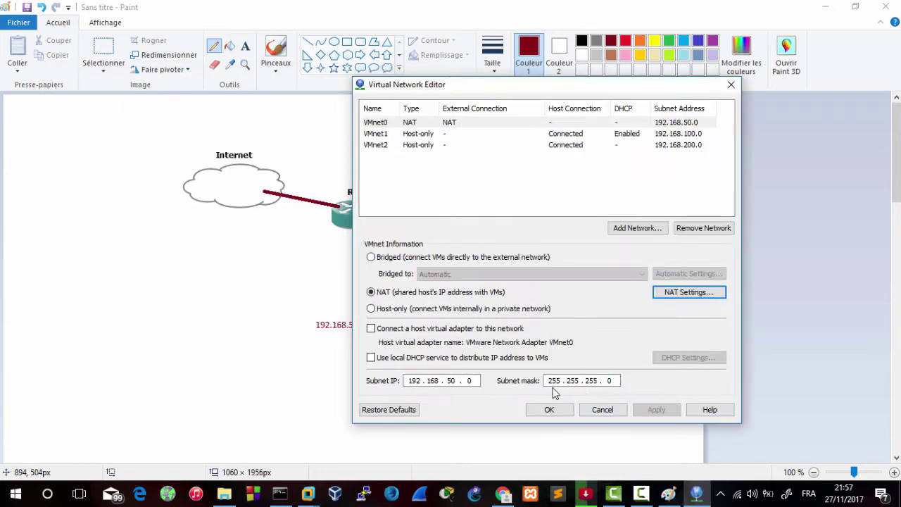
click(641, 409)
click(555, 410)
click(556, 411)
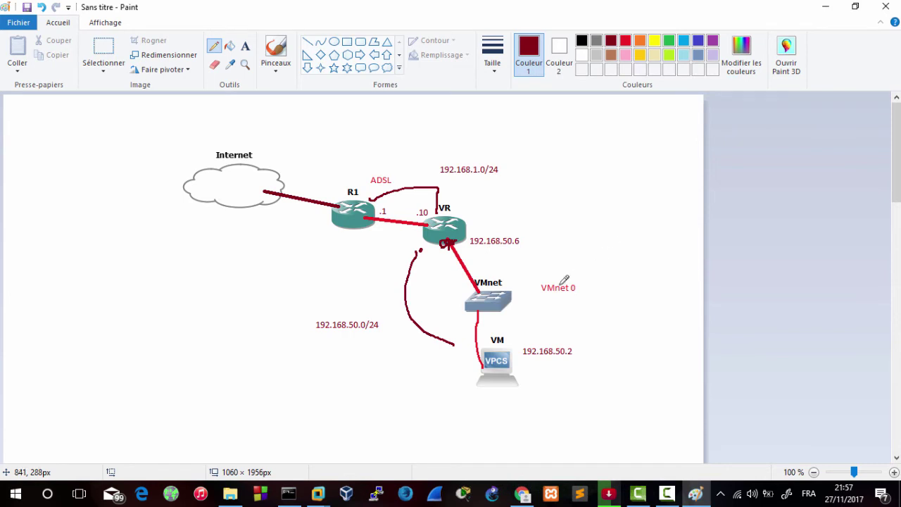
click(824, 6)
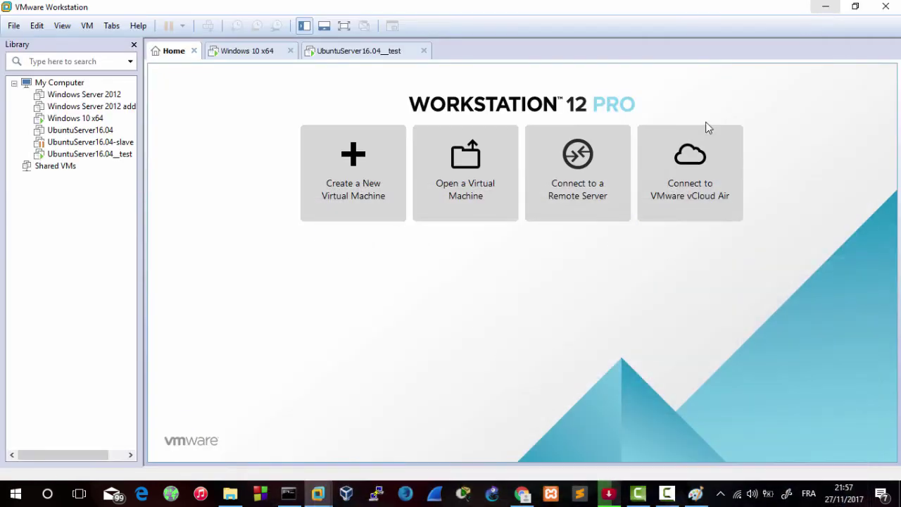
Open the UbuntuServer16.04__test console and display its network interface configuration with ifconfig
click(76, 154)
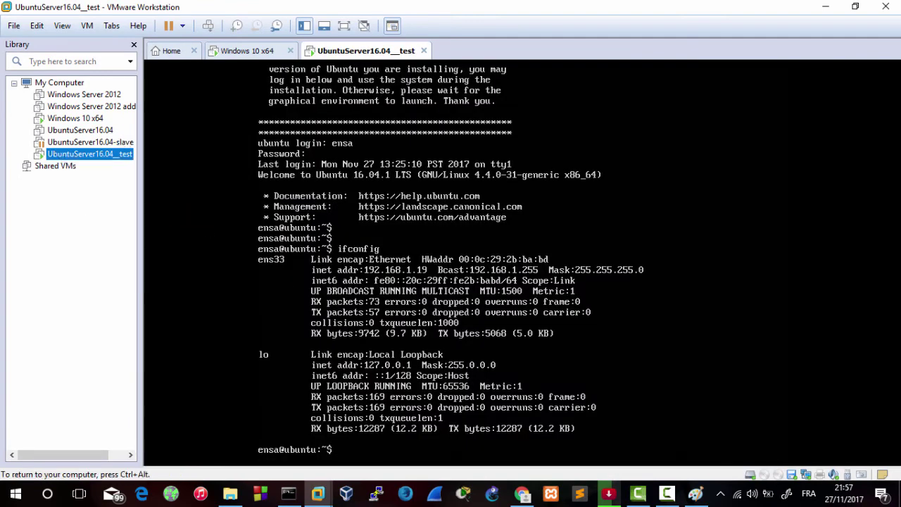
key(ctrl+alt)
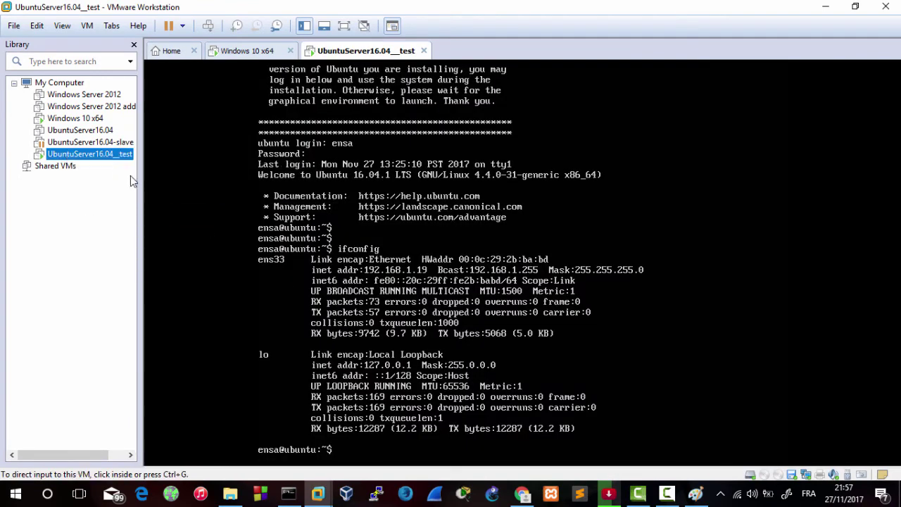
click(260, 245)
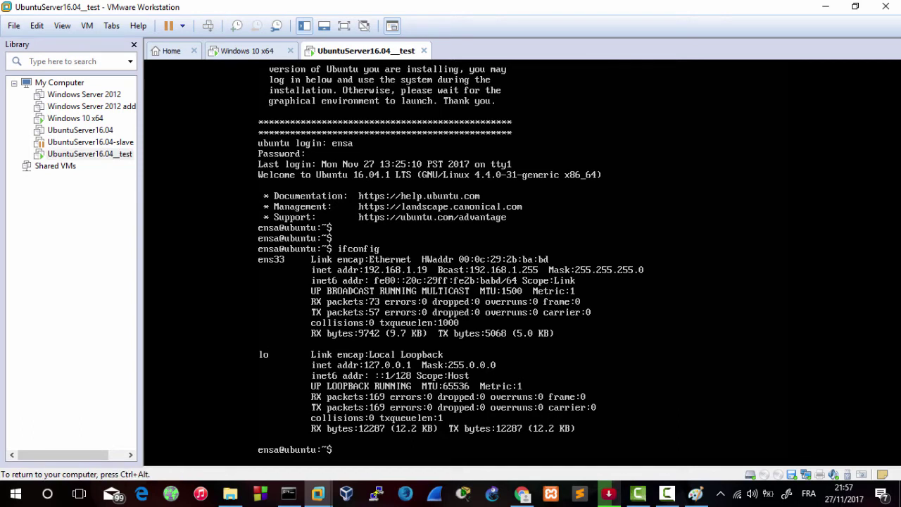
key(Return)
key(Return)
key(Return)
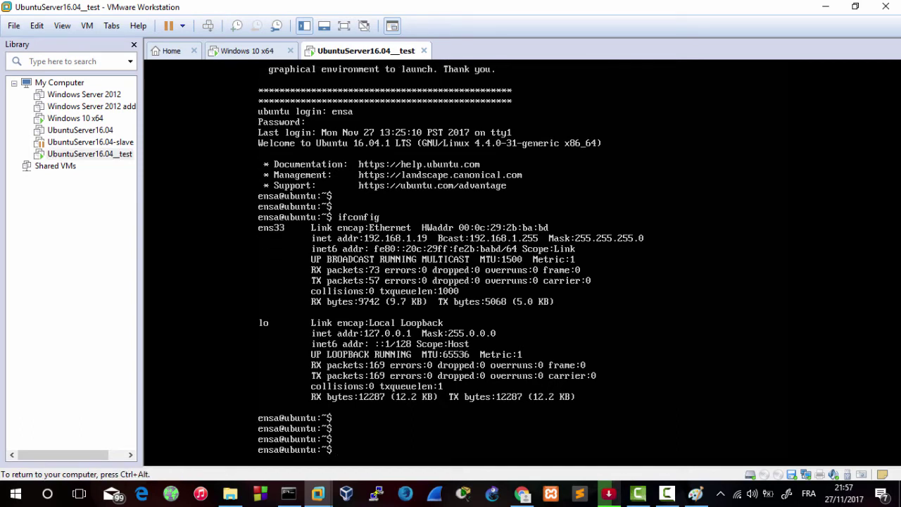
text(ifconfig)
key(Return)
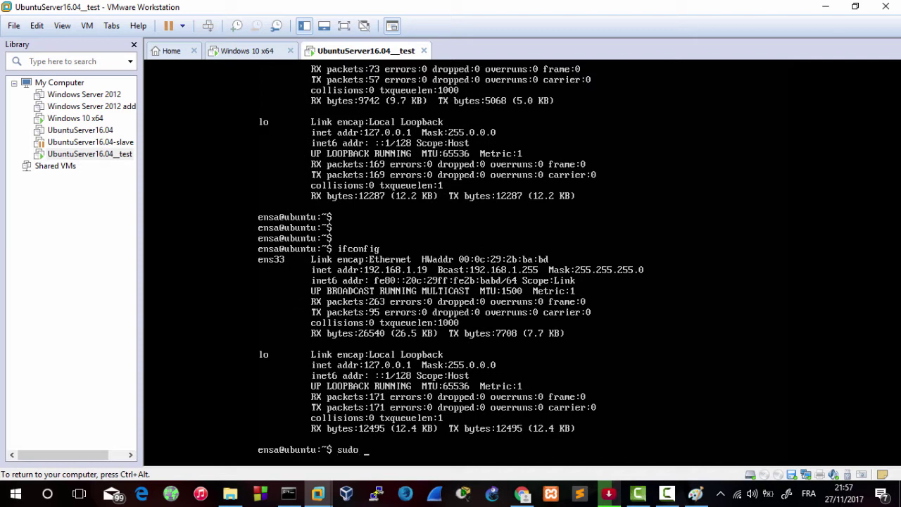
Open a root shell with "sudo -i", entering the account password
text(sudo -i)
key(Return)
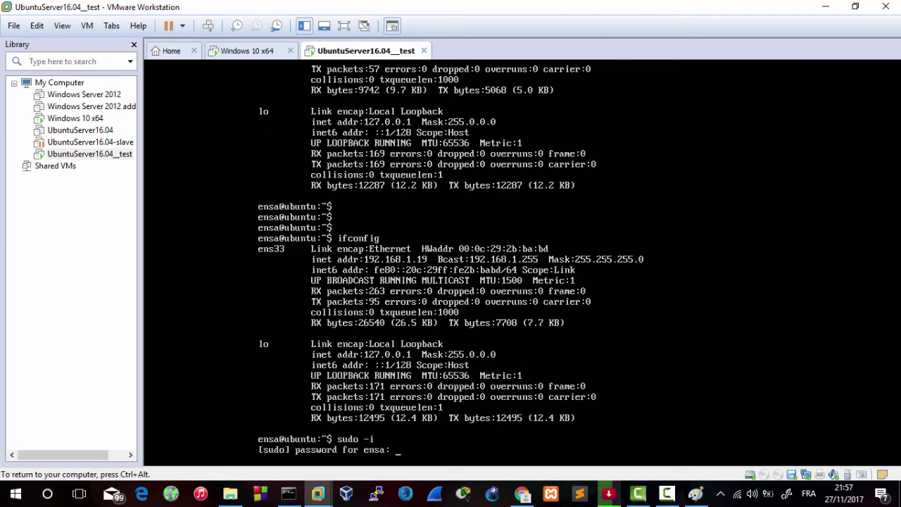
key(Return)
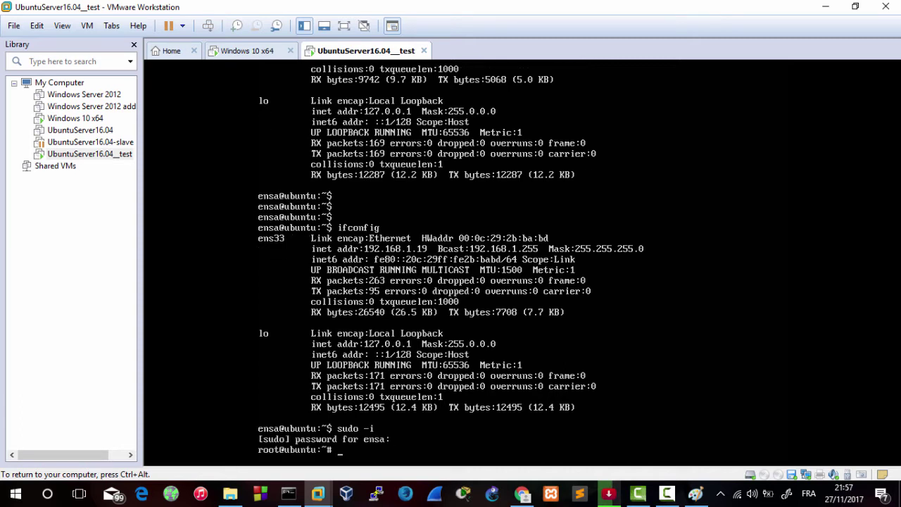
Restart the Ubuntu VM's network service by running "service networking restart" in the root shell
key(Return)
key(Return)
key(Return)
text(service)
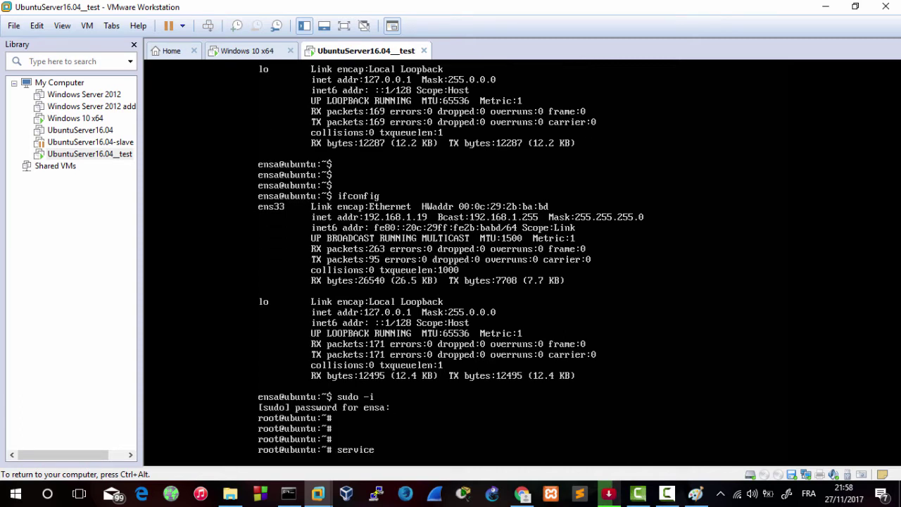
text( networking restart)
key(Return)
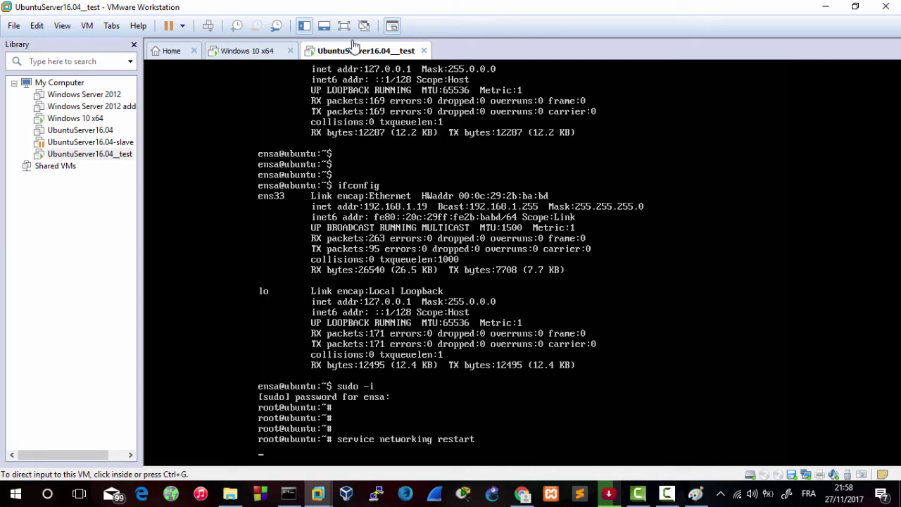
Disable the Ethernet0 adapter in the Windows 10 x64 VM and re-enable it from its network connections
click(236, 54)
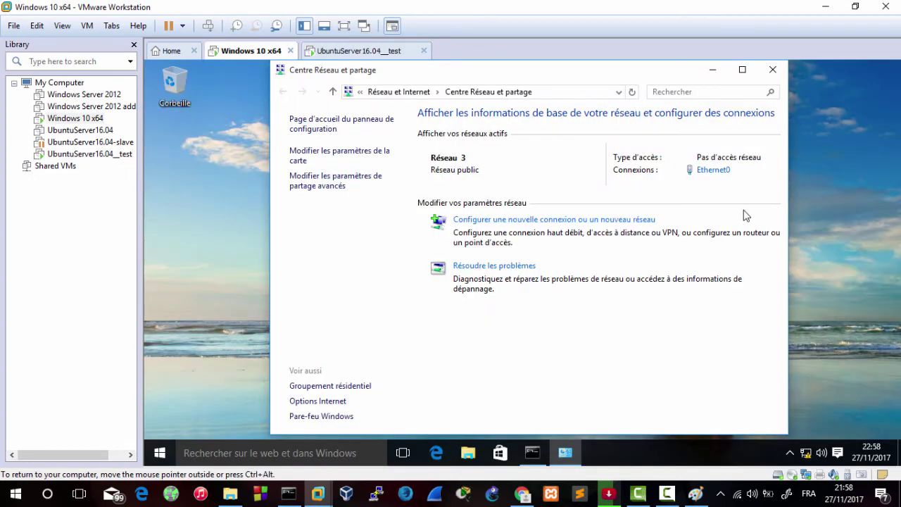
click(707, 171)
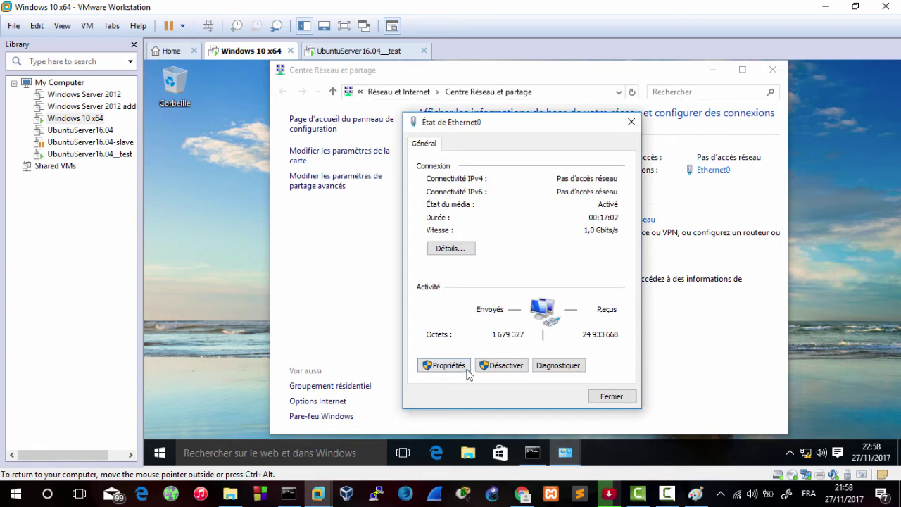
click(496, 365)
click(611, 397)
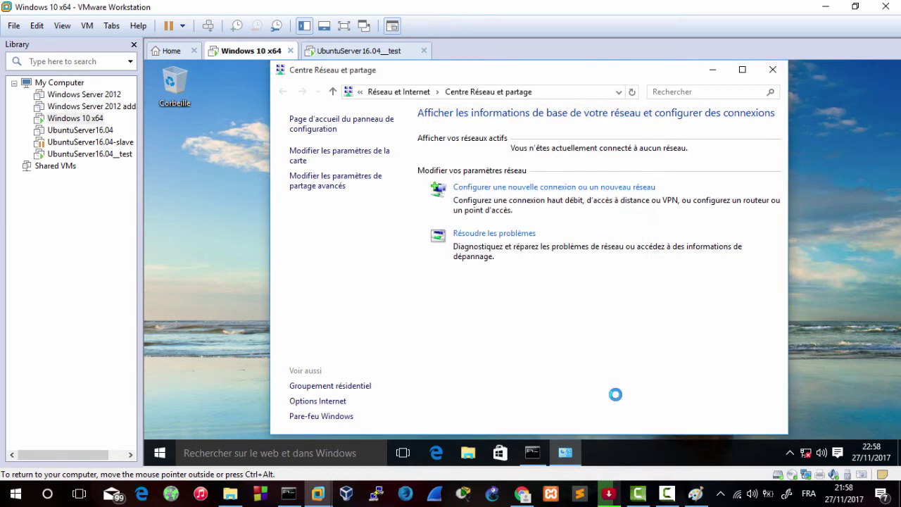
click(313, 160)
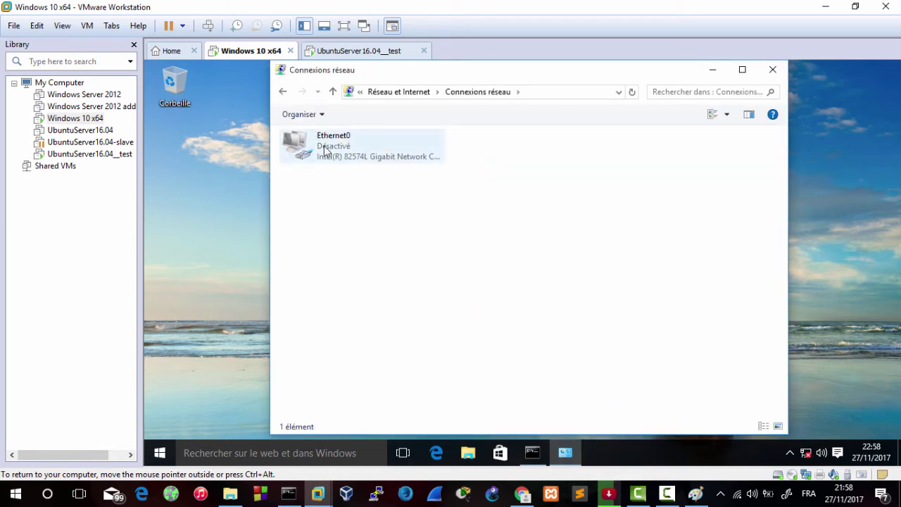
double_click(323, 151)
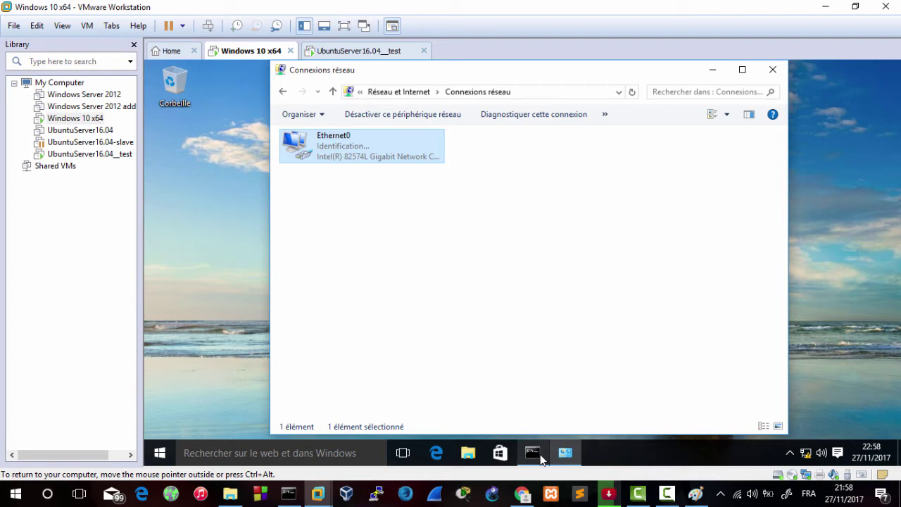
Return to the UbuntuServer16.04__test console and check the progress of the networking restart
click(354, 54)
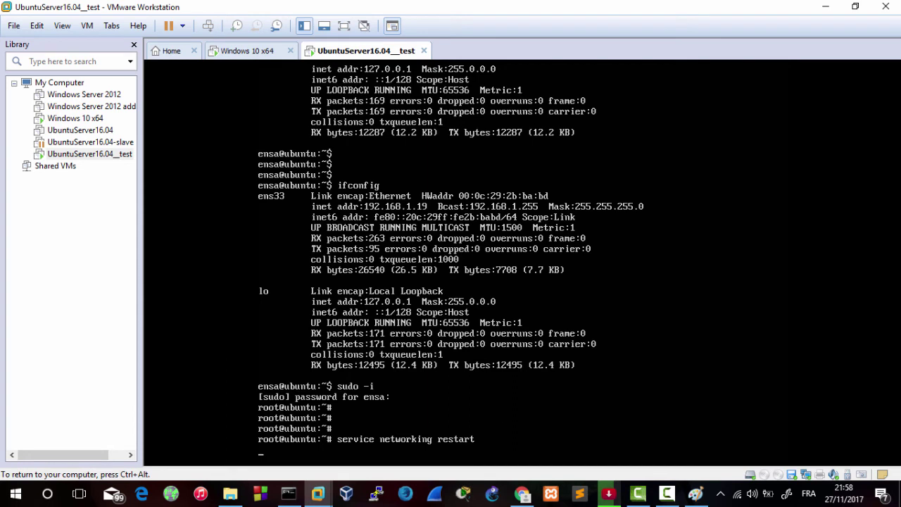
key(ctrl+alt)
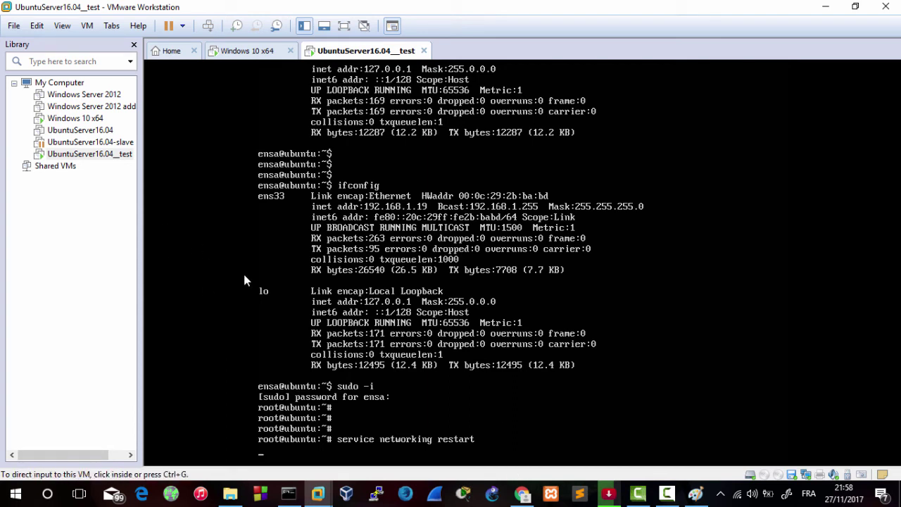
click(244, 280)
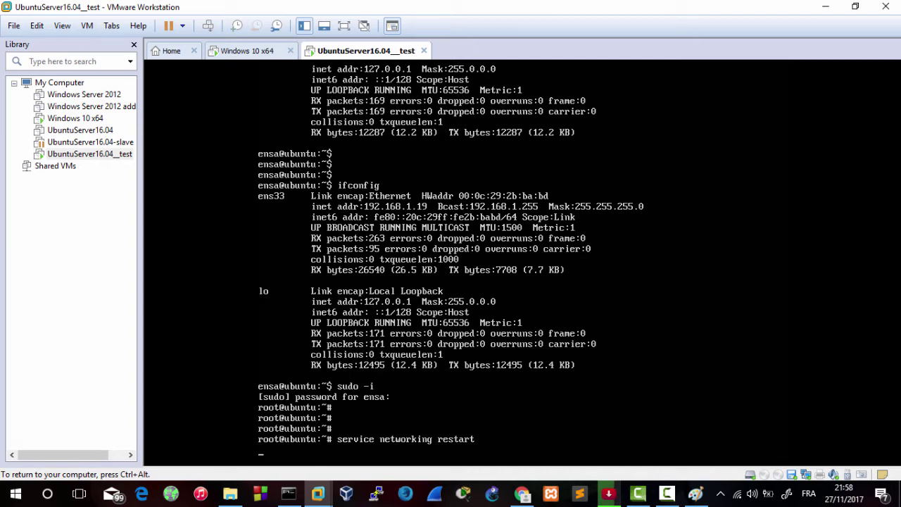
key(ctrl+alt)
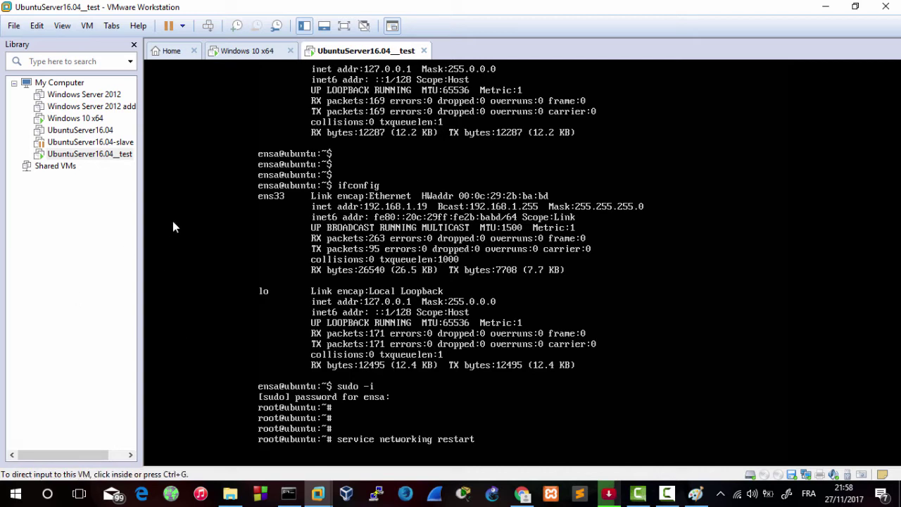
Open the Virtual Network Editor and unlock its settings with administrator privileges
click(63, 156)
right_click(65, 160)
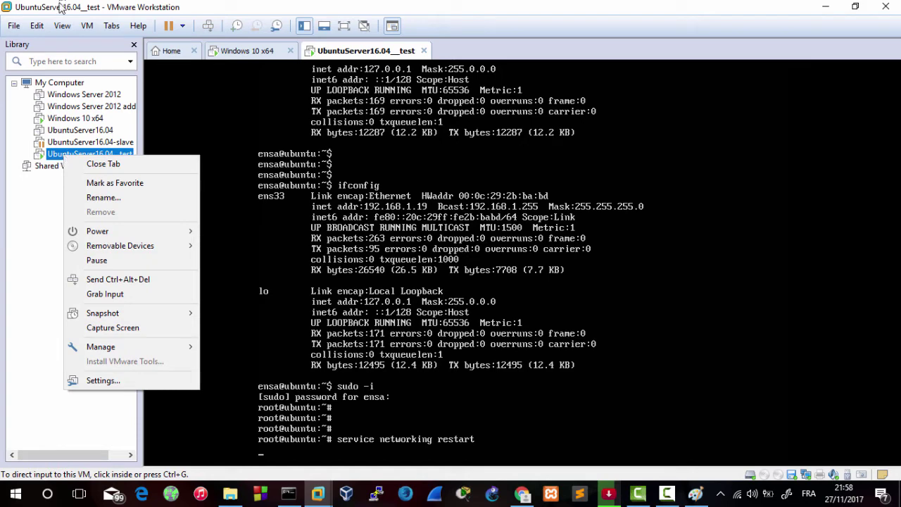
click(32, 28)
click(98, 92)
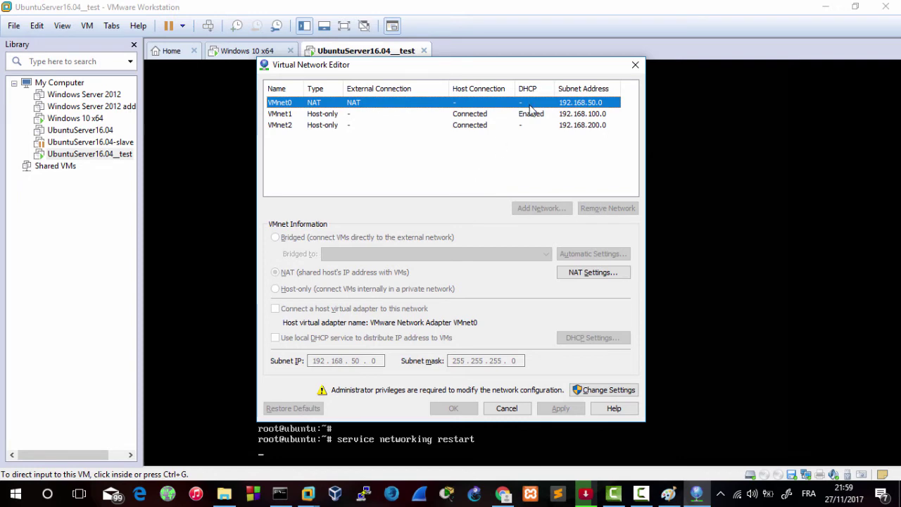
click(600, 390)
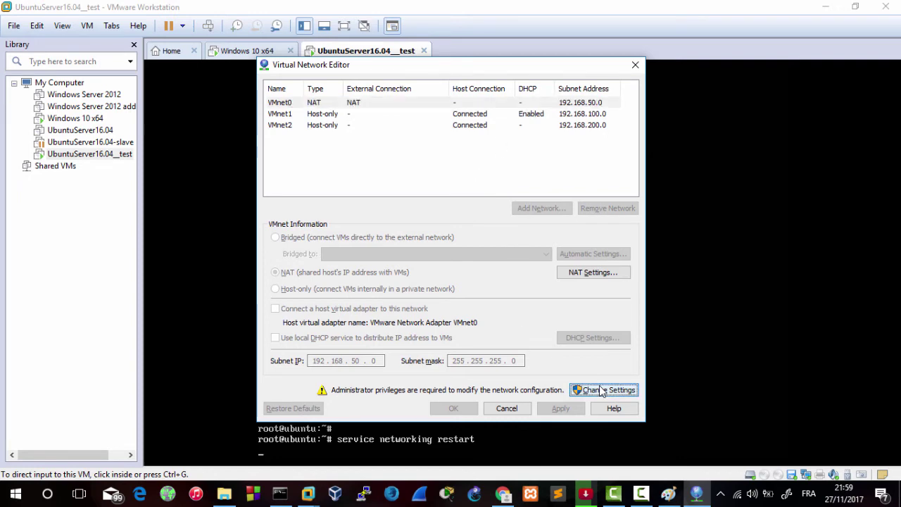
click(584, 389)
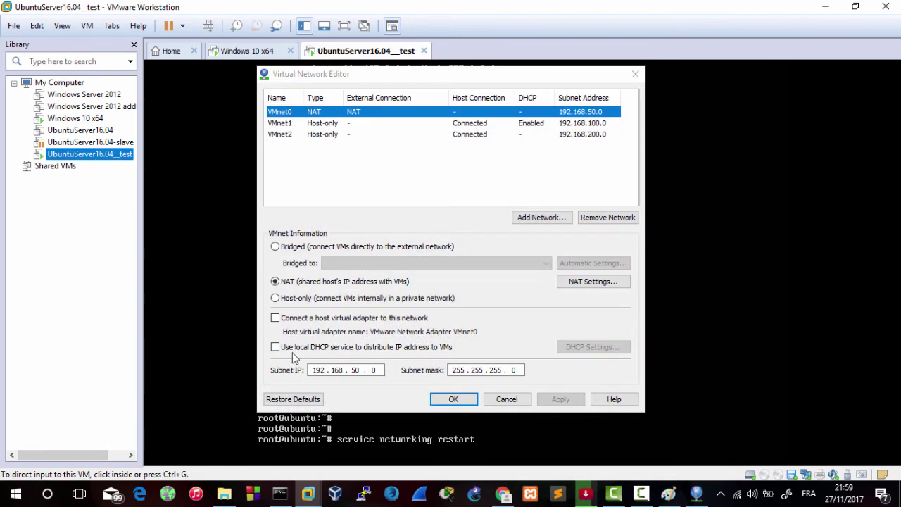
Try enabling the local DHCP service for VMnet0, switch it back off and apply the network configuration
click(285, 349)
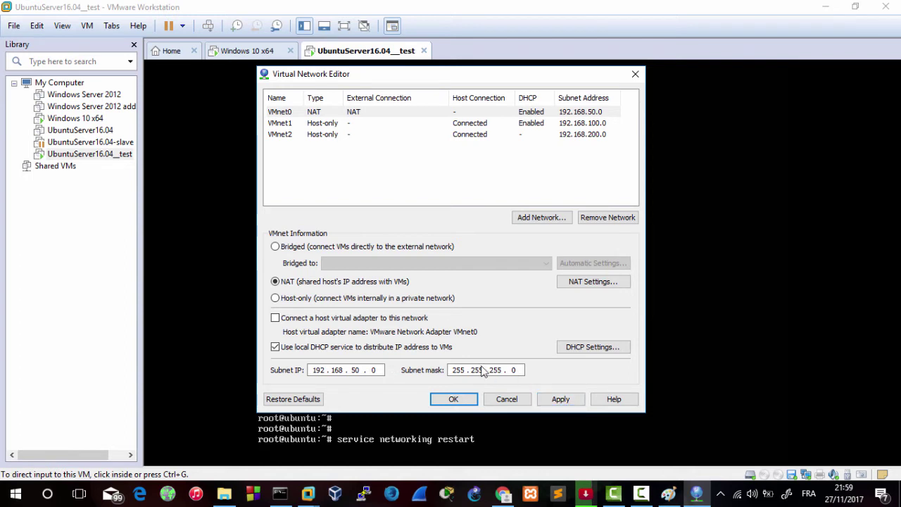
click(567, 404)
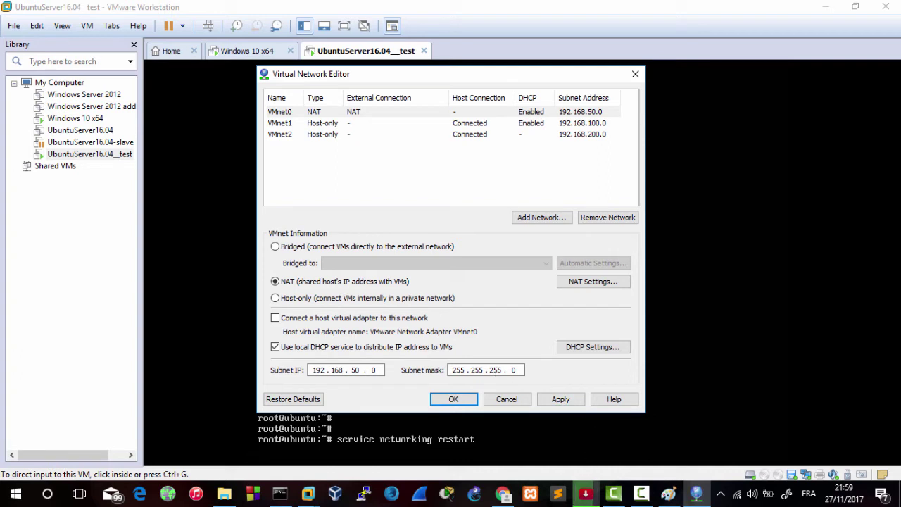
mouse_move(585, 493)
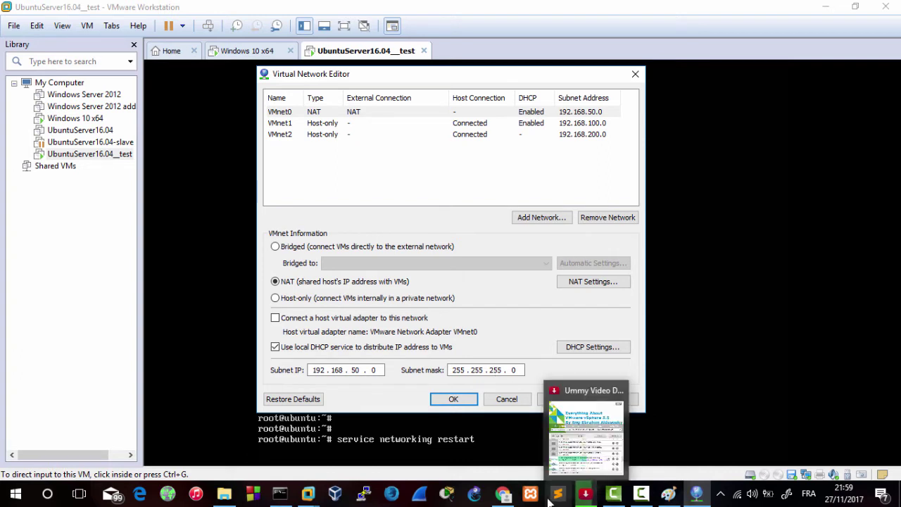
click(521, 347)
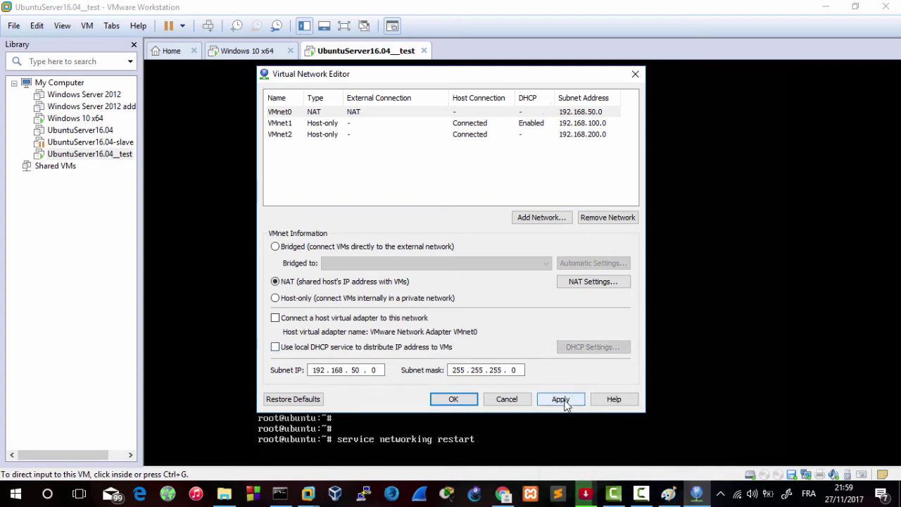
click(561, 399)
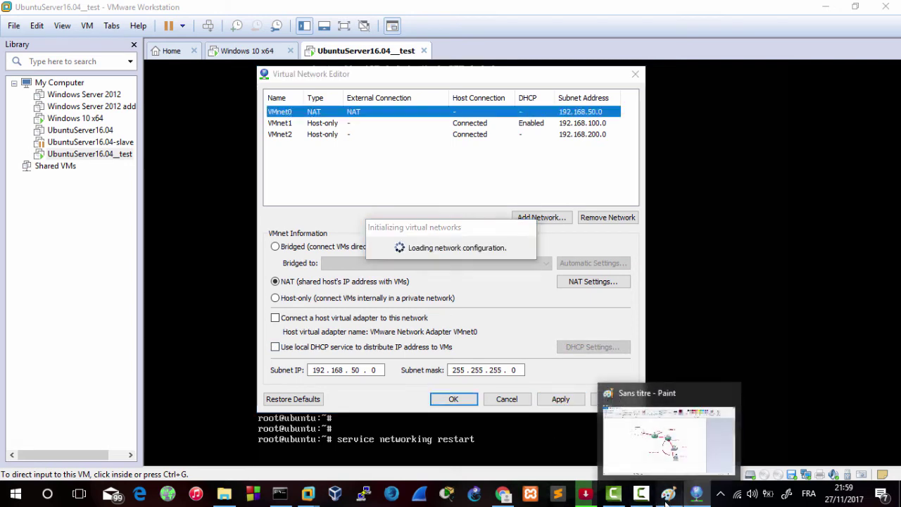
Switch to the Paint diagram and sketch a dark red line from the VMnet switch up towards a hand-drawn server box
click(667, 493)
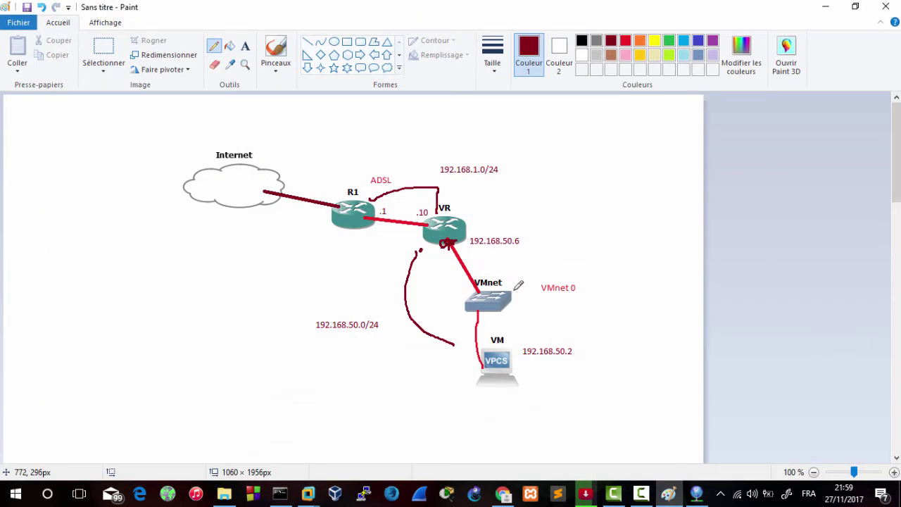
drag(514, 289, 565, 246)
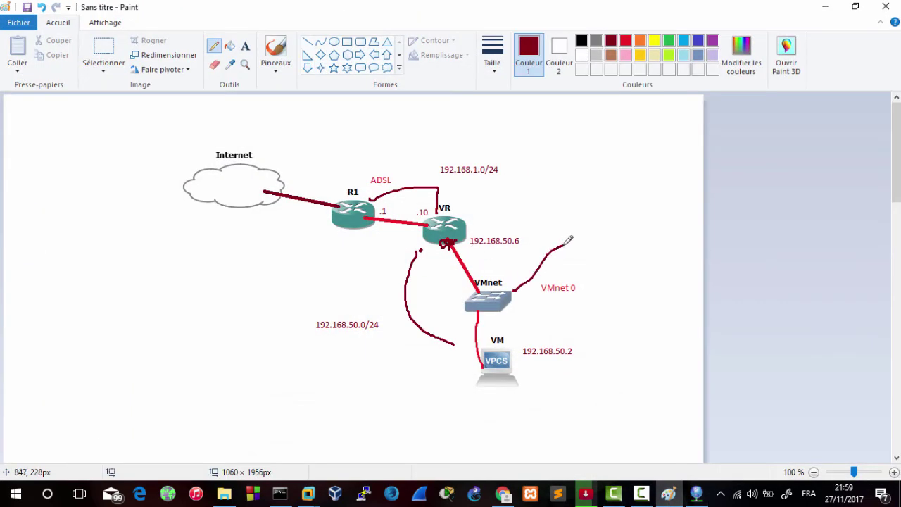
click(566, 205)
mouse_move(577, 203)
mouse_down()
mouse_move(629, 225)
mouse_move(615, 241)
mouse_move(572, 199)
mouse_up()
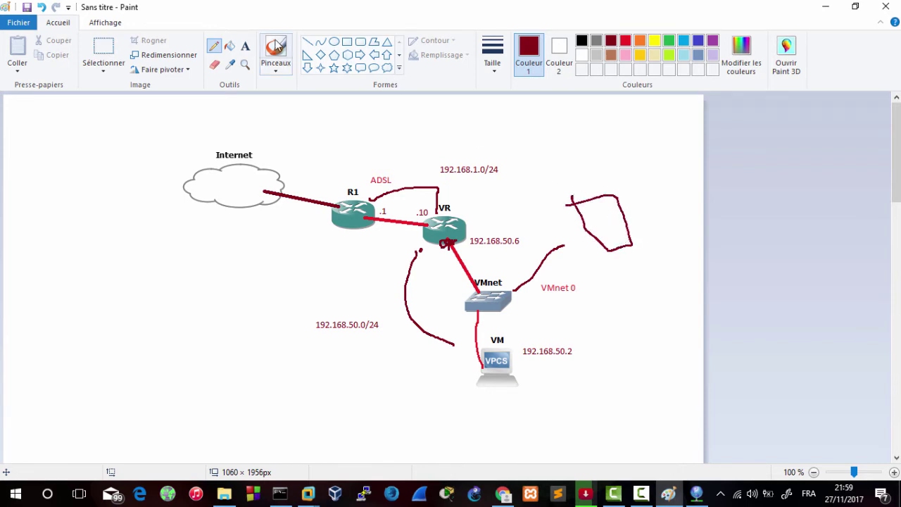
Add the dark red text label "DHCP" beside the hand-drawn box, and return from Paint to the Virtual Network Editor
click(246, 47)
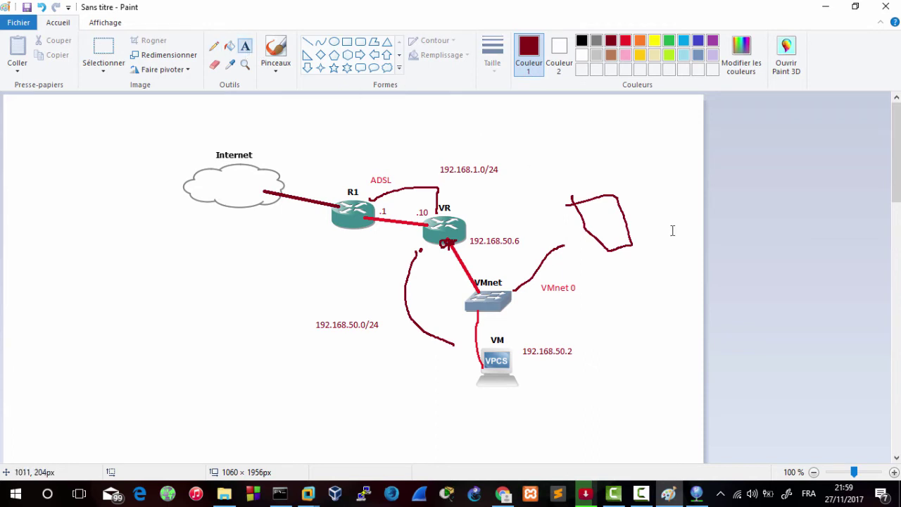
click(638, 202)
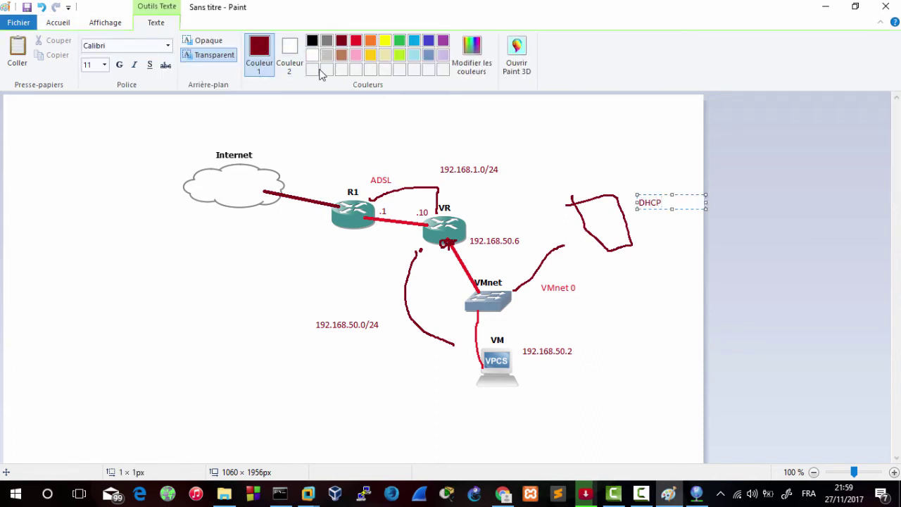
click(64, 21)
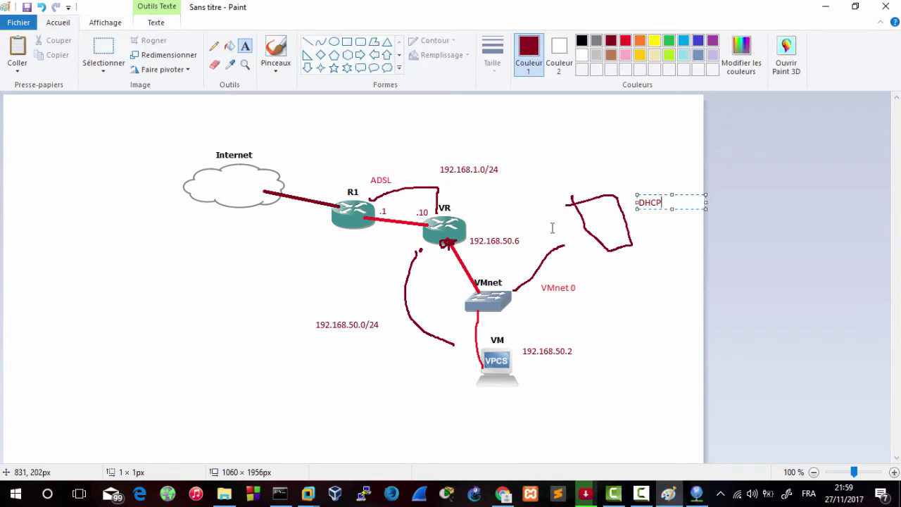
click(660, 226)
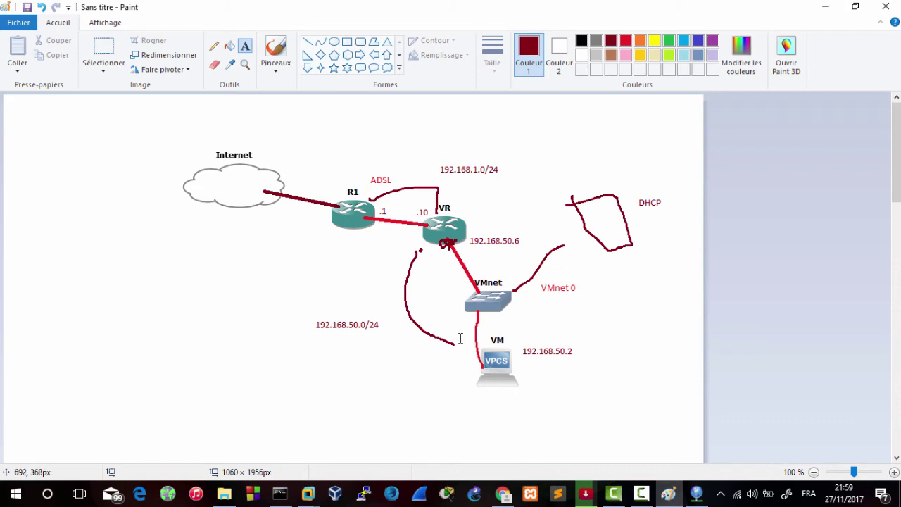
click(823, 7)
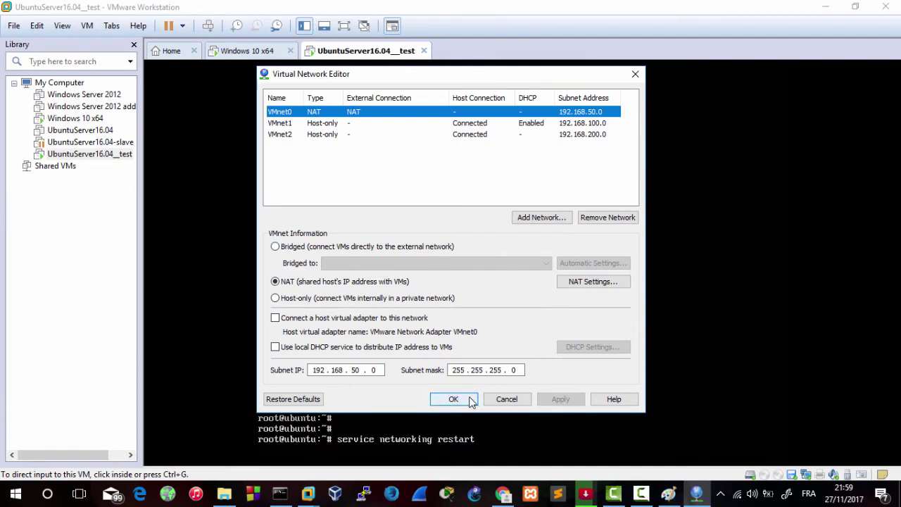
Enable the local DHCP service that distributes IP addresses to VMs on VMnet0, and apply the network configuration
click(373, 353)
click(373, 353)
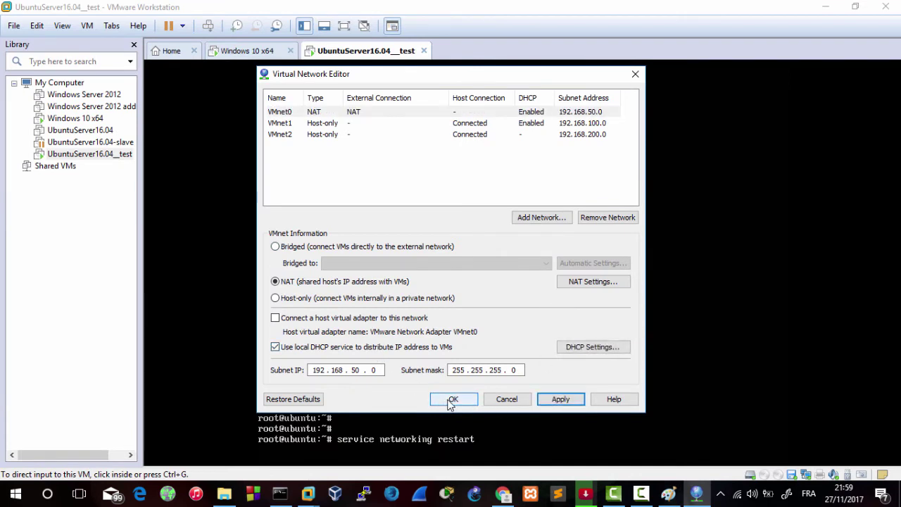
click(558, 404)
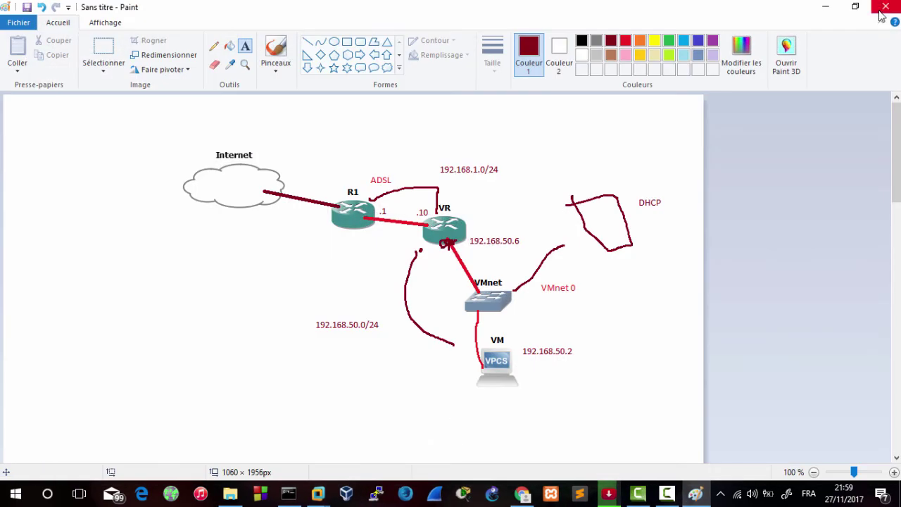
Minimize the Paint diagram and restart the networking service in the Ubuntu server VM
click(825, 7)
click(492, 423)
key(Up)
key(Return)
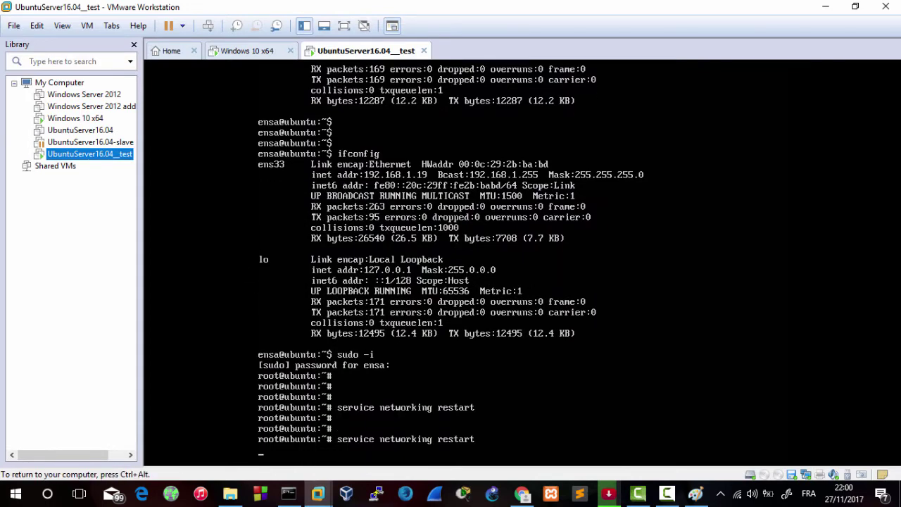
Run ifconfig in the Ubuntu server VM to check the address of its network interface
key(Return)
key(Return)
text(i)
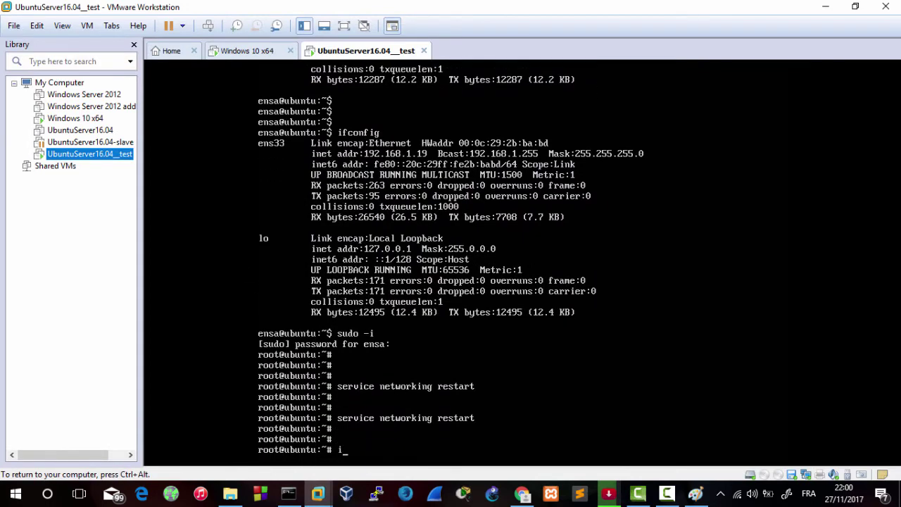
text(fconfig)
key(Return)
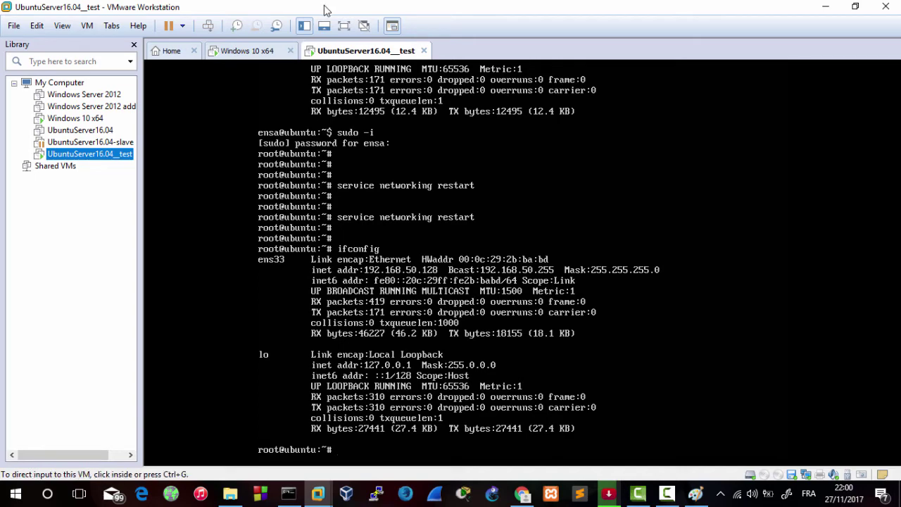
Run ipconfig in the Windows 10 VM's command prompt and highlight the IPv4 address of Ethernet0
click(246, 51)
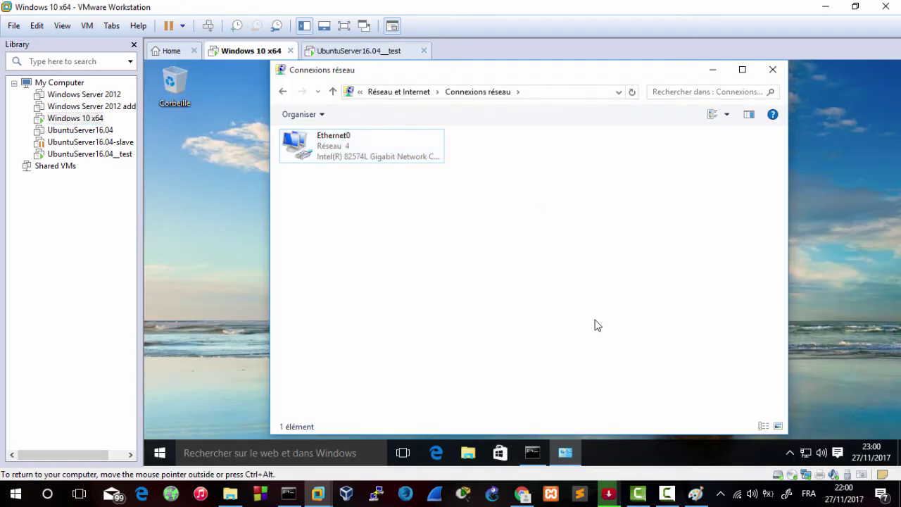
click(538, 452)
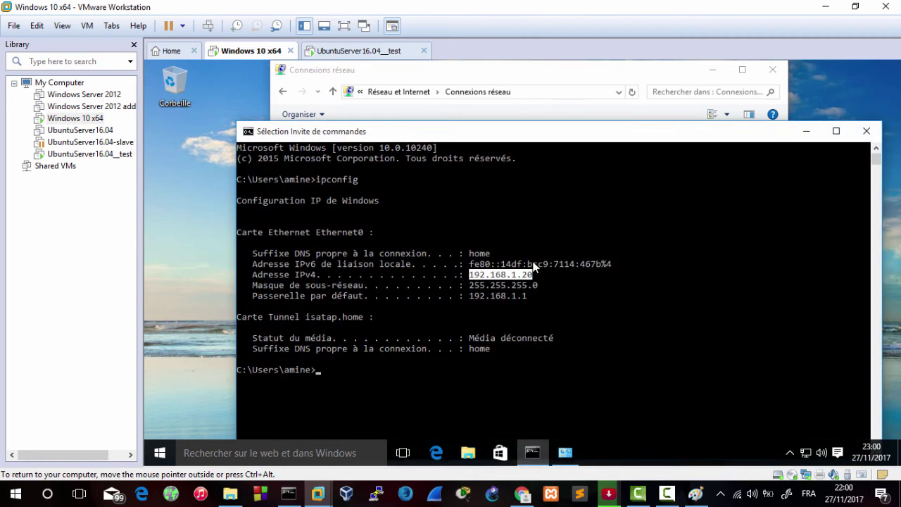
key(Return)
text(ipconfig)
key(Return)
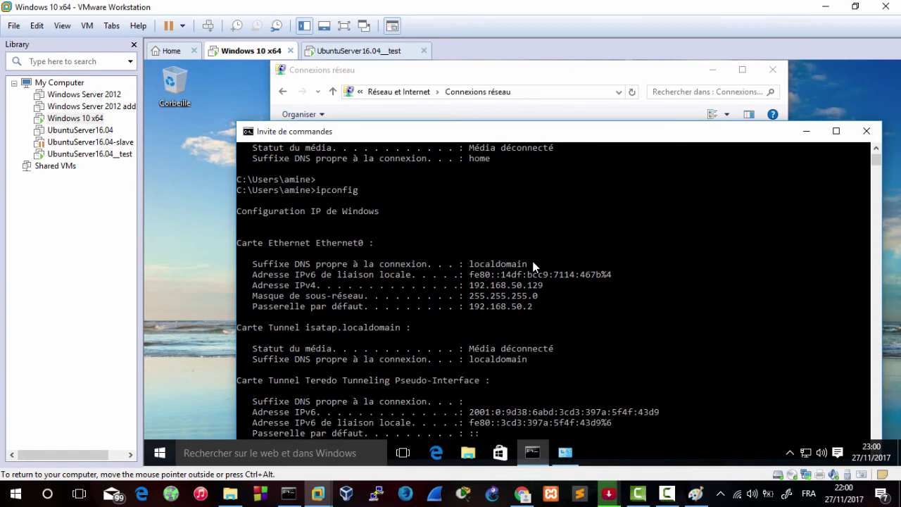
drag(546, 285, 472, 291)
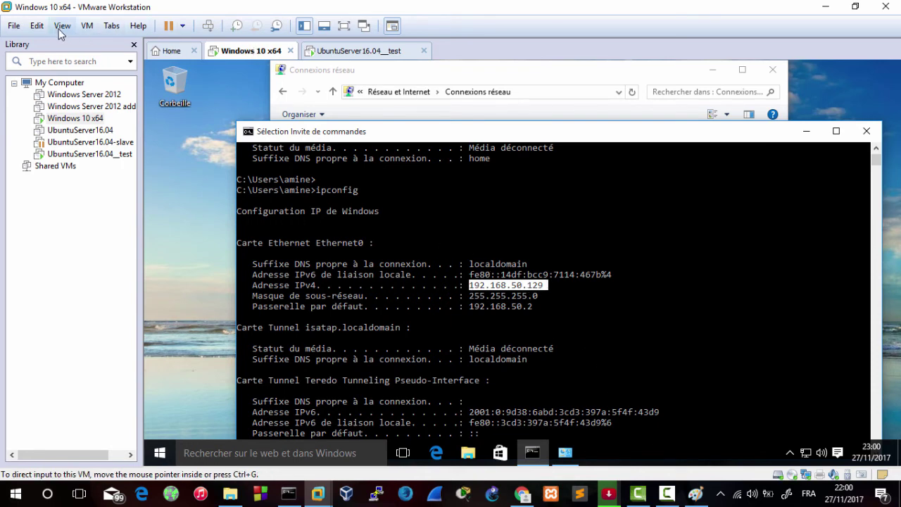
Examine the DHCP address range of VMnet0 in the Virtual Network Editor, close it, and reposition the Windows 10 command prompt
click(39, 27)
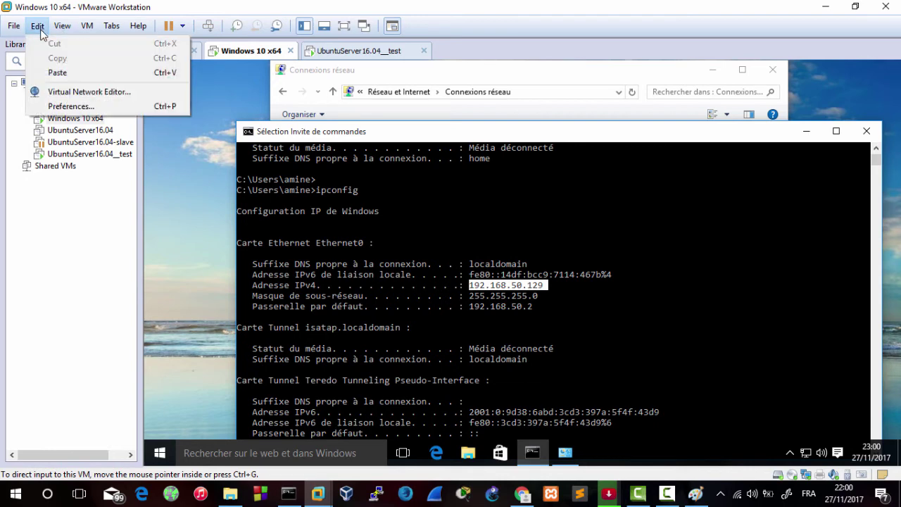
click(83, 95)
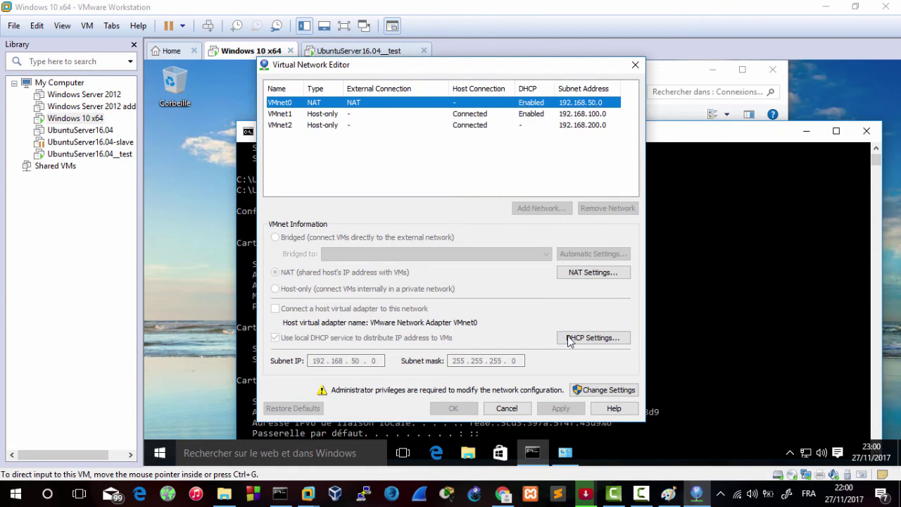
click(598, 340)
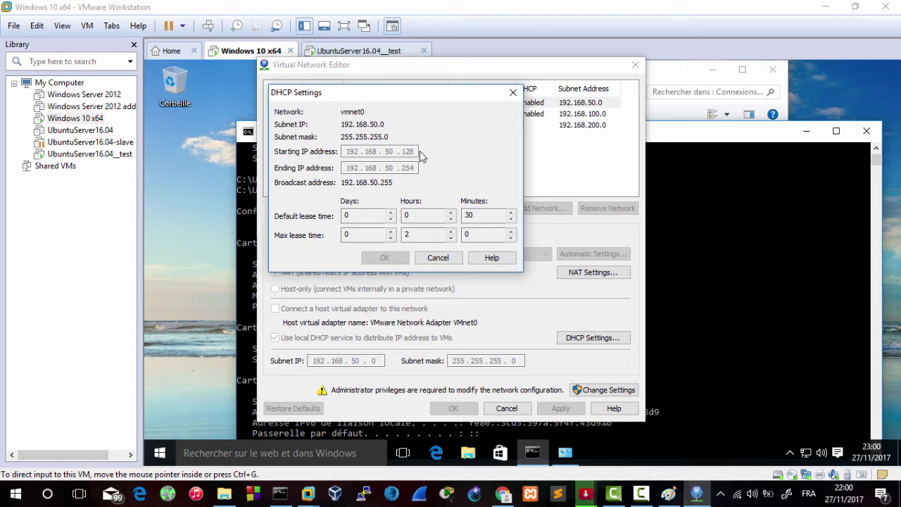
click(512, 93)
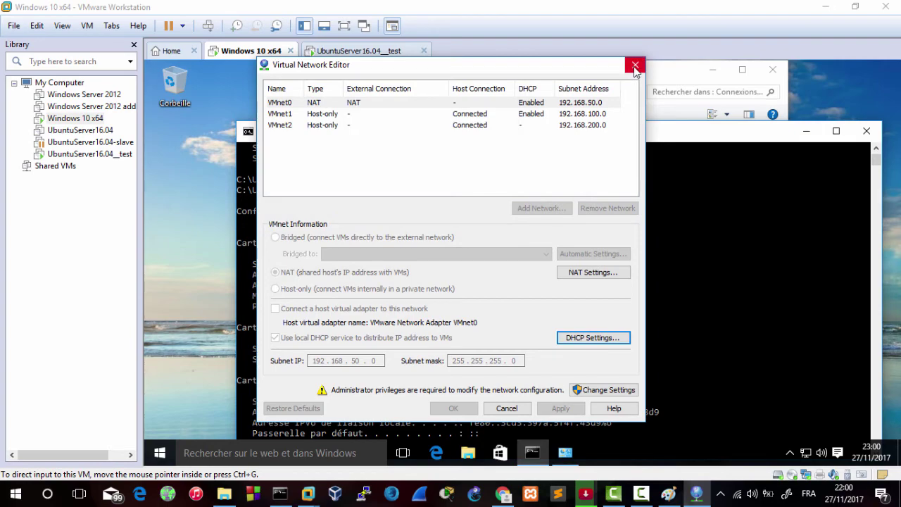
click(635, 65)
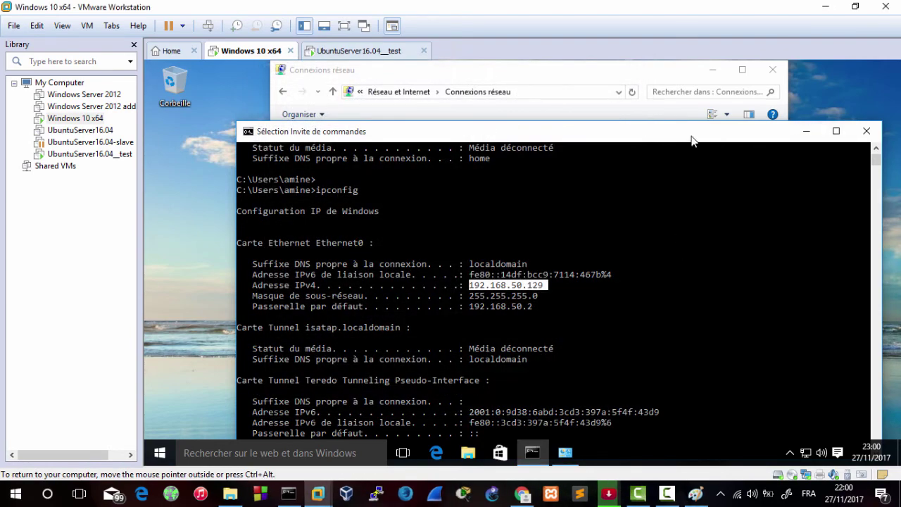
drag(692, 137, 653, 93)
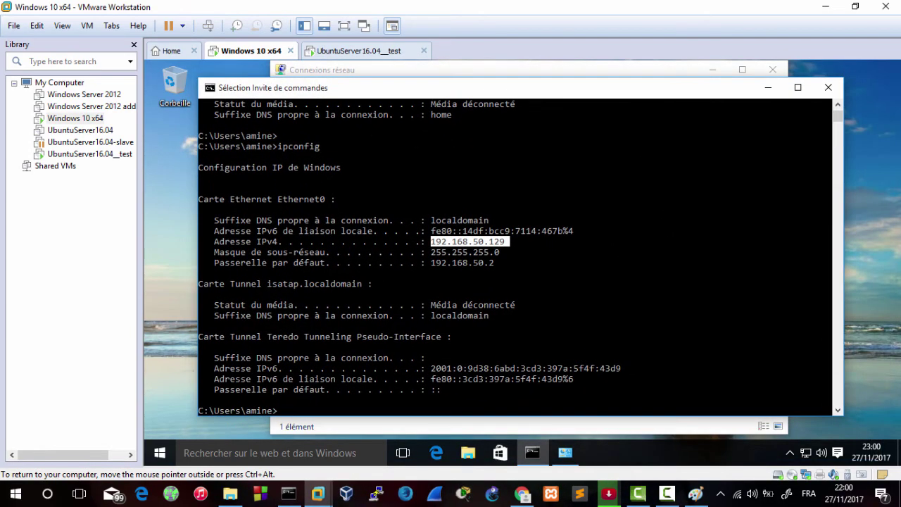
Ping 8.8.8.8 from the Ubuntu server VM to test Internet access, and stop the ping after a few replies
click(355, 53)
click(295, 105)
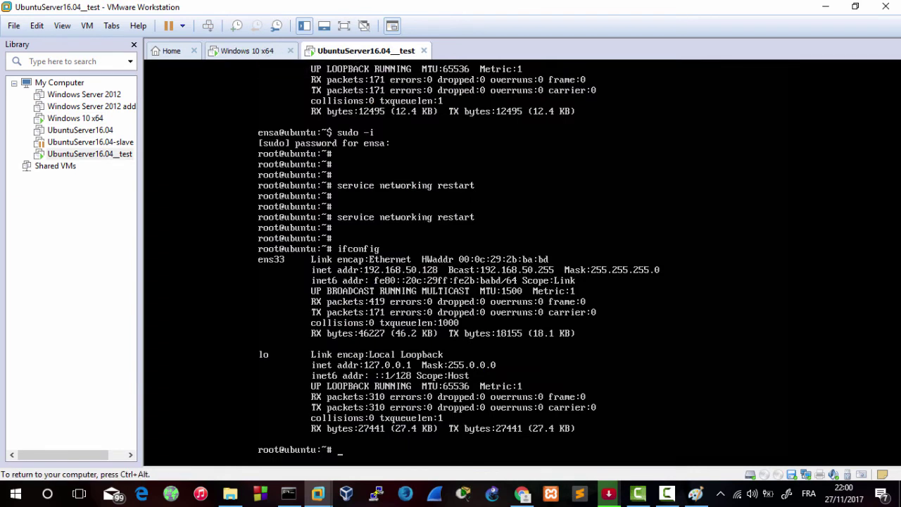
key(Return)
key(Return)
key(Return)
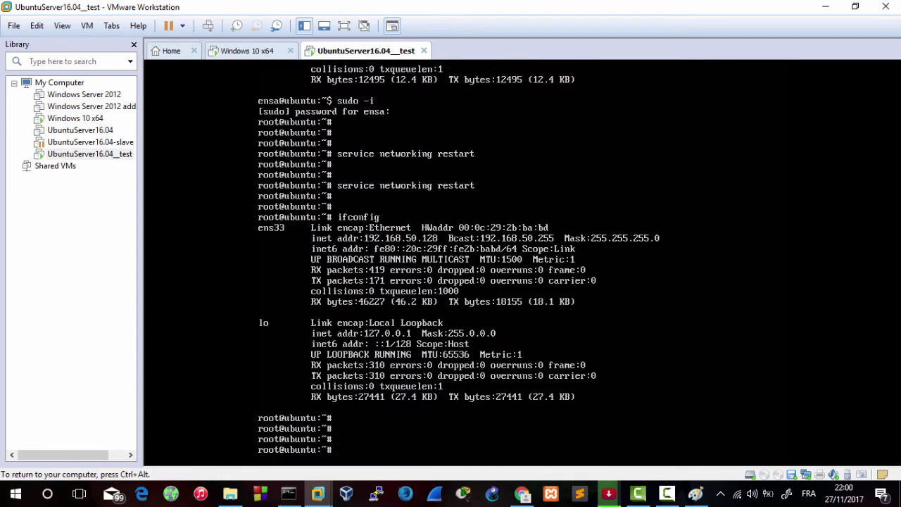
key(Return)
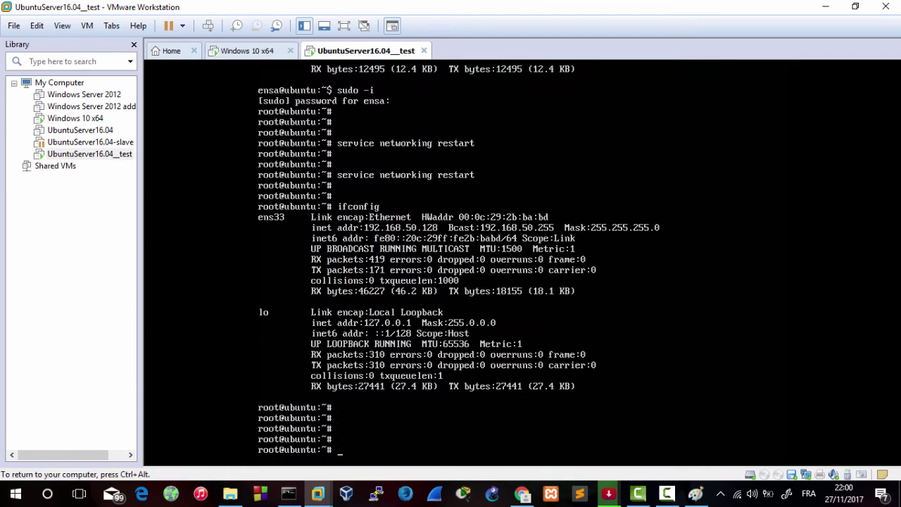
key(Up)
key(Up)
key(BackSpace)
key(BackSpace)
key(BackSpace)
key(BackSpace)
key(BackSpace)
key(BackSpace)
key(BackSpace)
key(BackSpace)
key(BackSpace)
key(BackSpace)
key(BackSpace)
key(BackSpace)
key(BackSpace)
key(BackSpace)
key(BackSpace)
key(BackSpace)
key(BackSpace)
key(BackSpace)
key(BackSpace)
key(BackSpace)
key(Return)
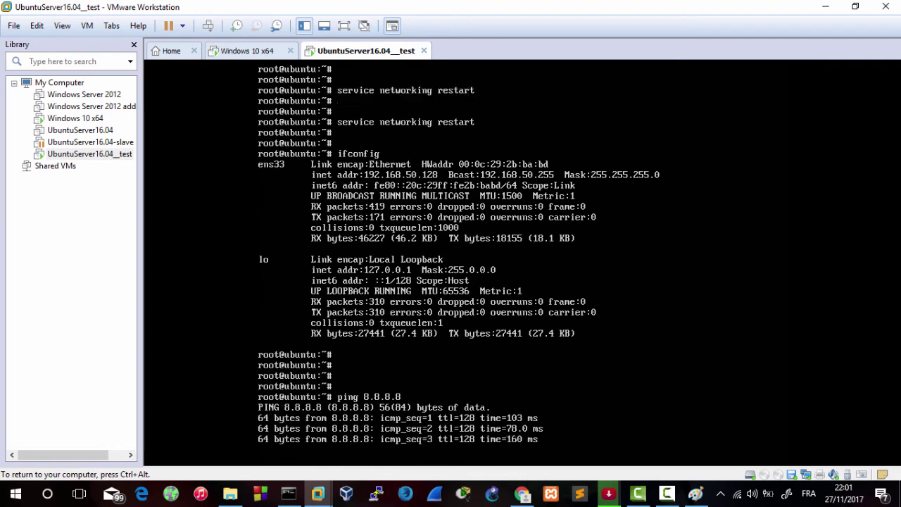
key(ctrl+c)
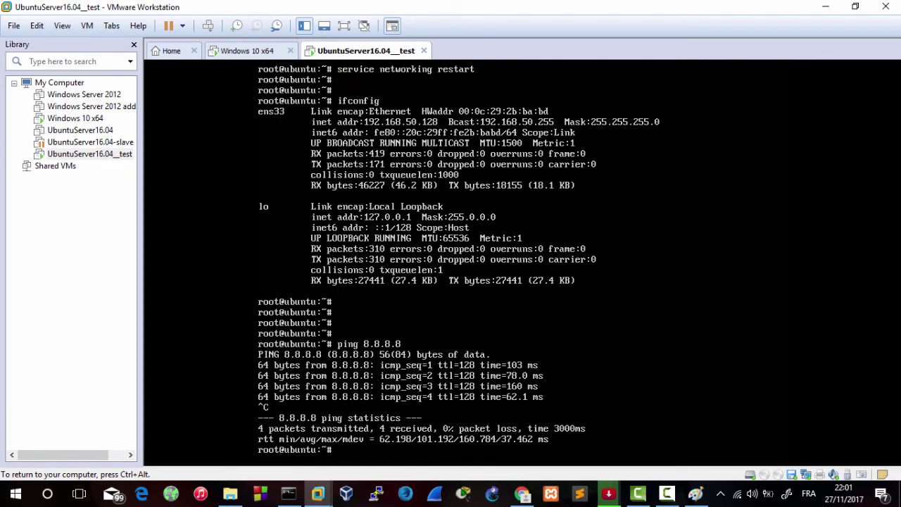
Ping 8.8.8.8 from the Windows 10 VM's command prompt and interrupt it
click(238, 54)
key(Return)
key(Return)
text(ping 8.8.8.8)
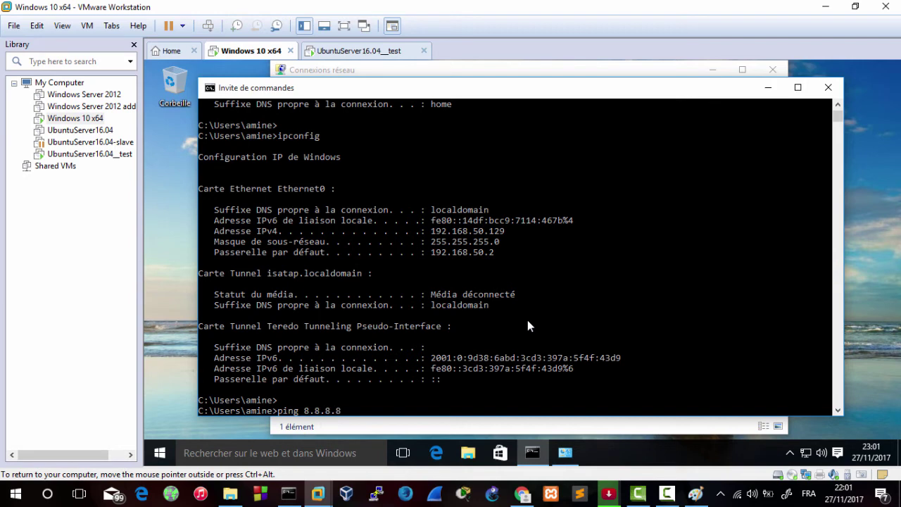
key(Return)
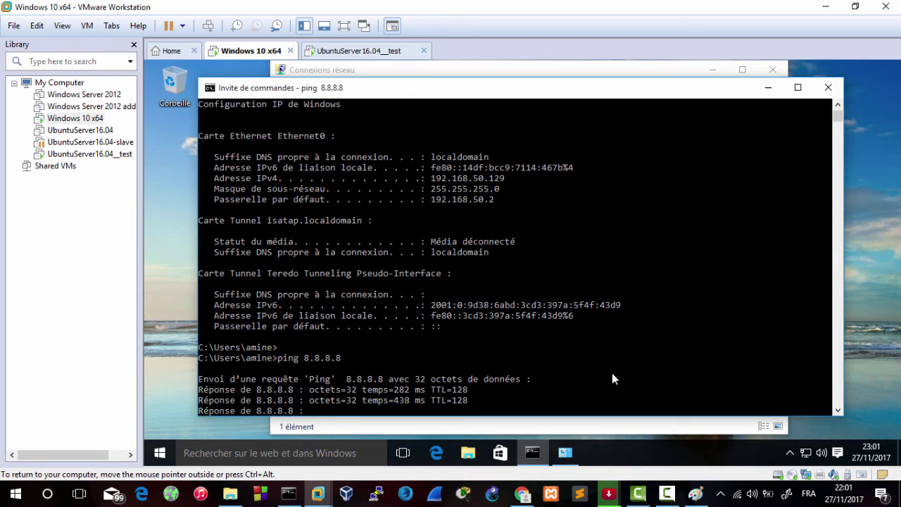
key(ctrl+c)
Run the ping to 8.8.8.8 once more in the Windows 10 VM and interrupt it
click(533, 327)
key(Escape)
key(Up)
key(Return)
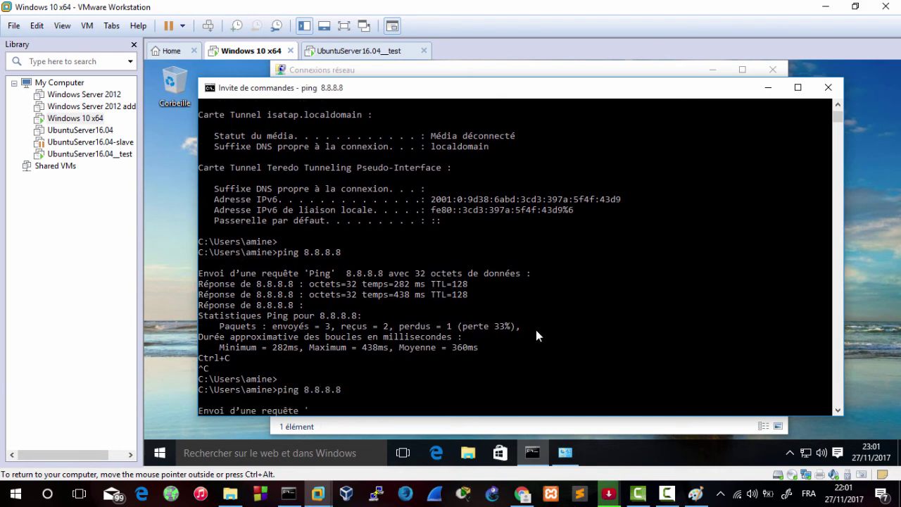
key(ctrl+c)
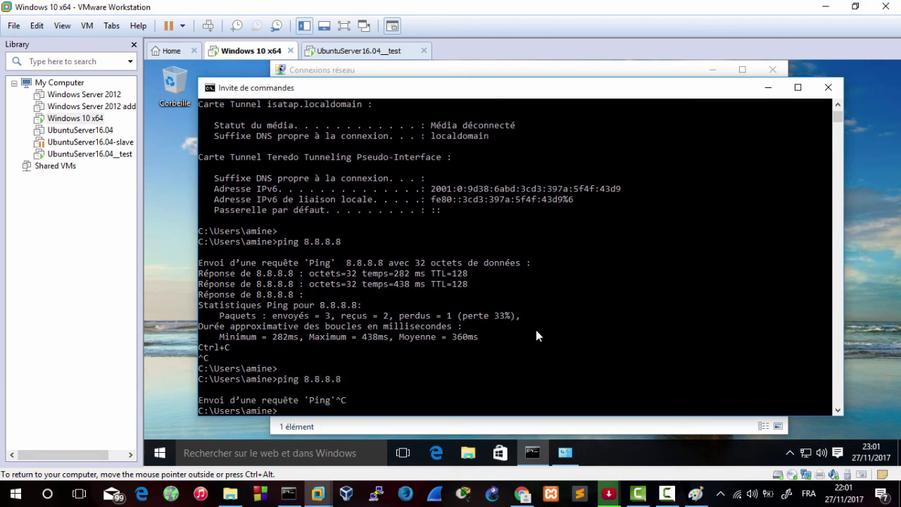
Return to the Ubuntu server VM's console, add two blank prompt lines, and release the input back to the host
click(343, 52)
key(Return)
key(Return)
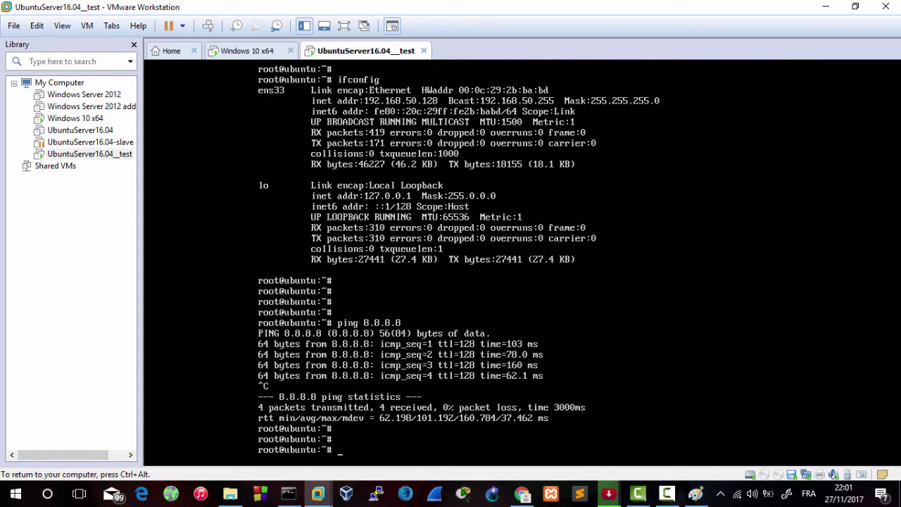
key(ctrl+alt)
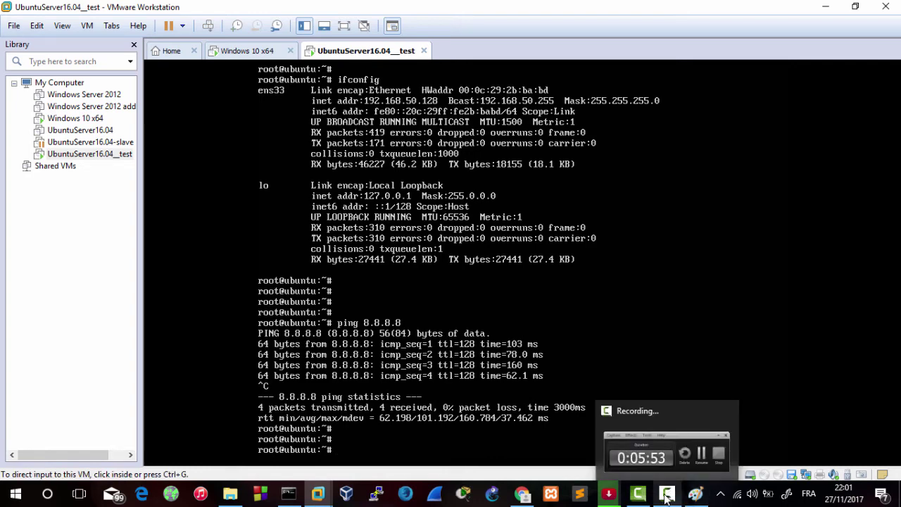
click(643, 496)
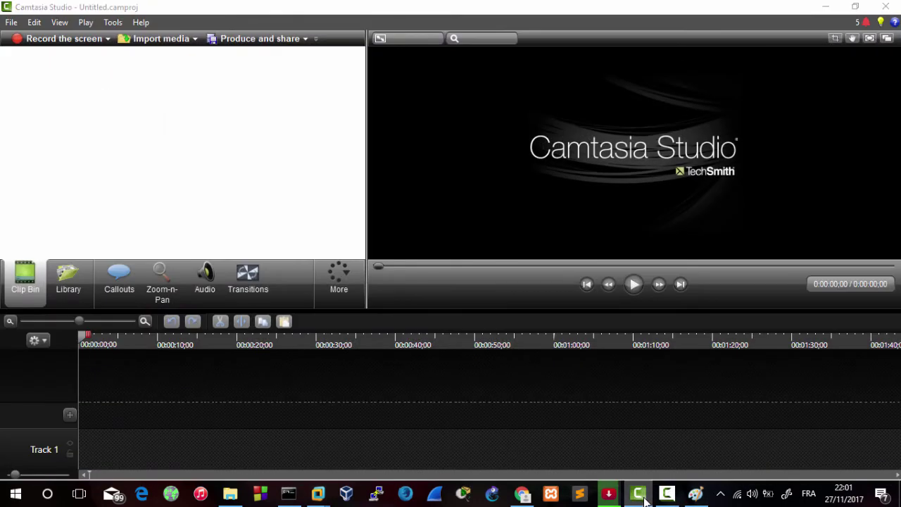
click(644, 497)
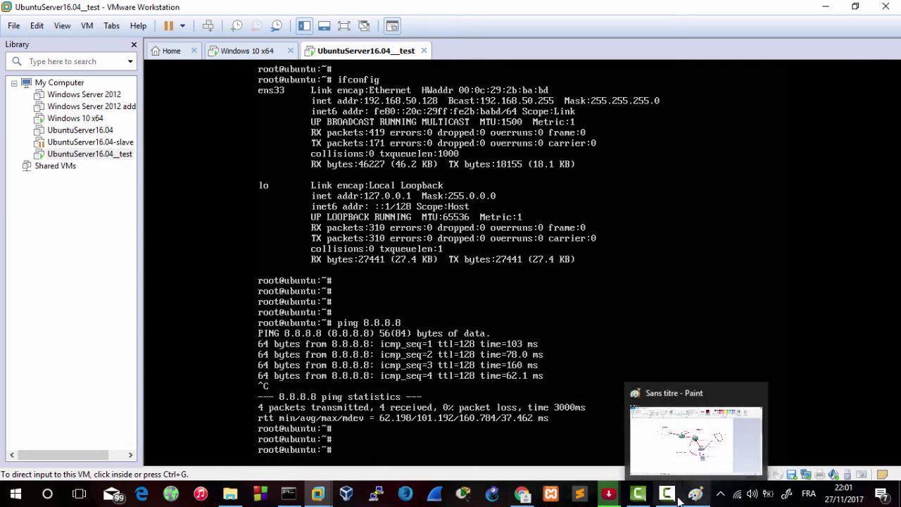
Unlock the Virtual Network Editor with administrator privileges and set VMnet0 to Host-only
click(36, 26)
click(83, 90)
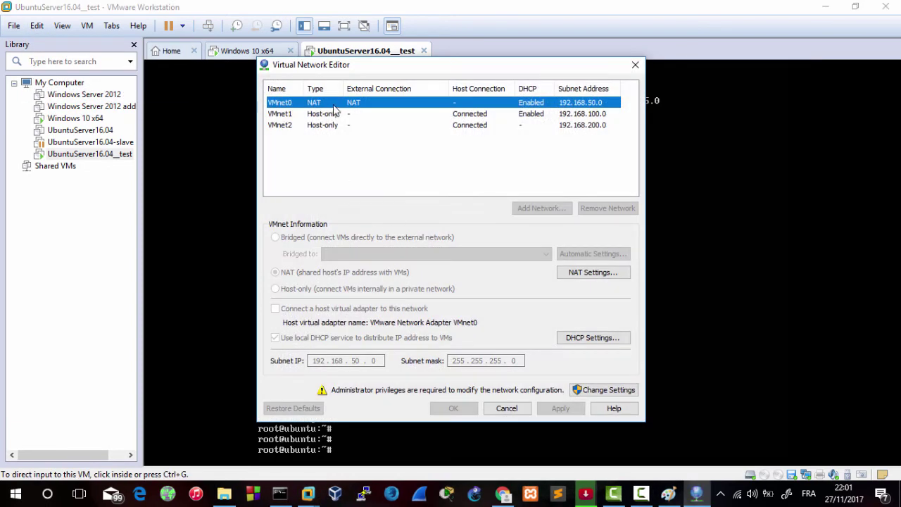
click(606, 390)
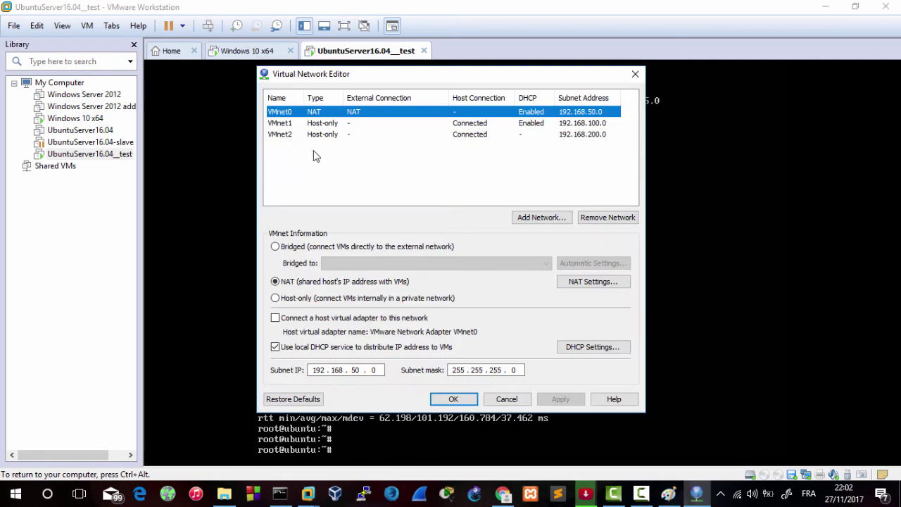
click(322, 303)
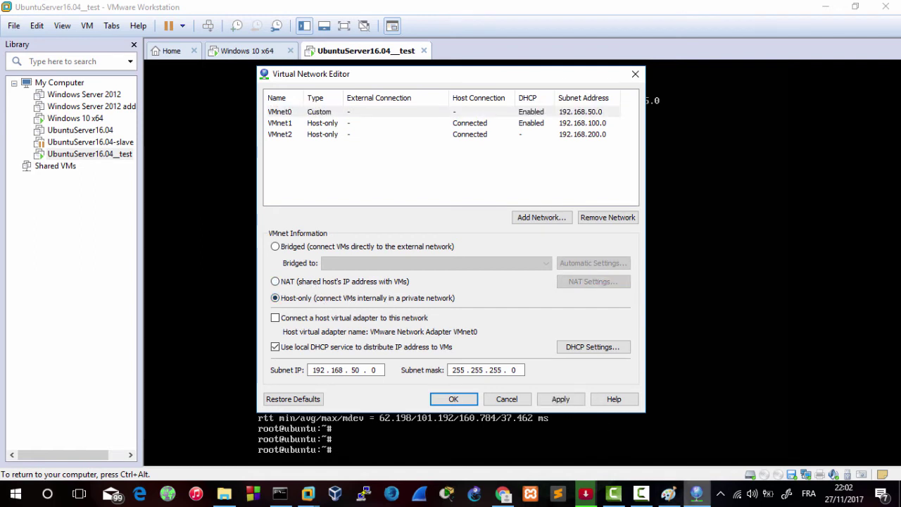
Switch to the Paint diagram and undo the annotations until only the red line between VMnet and VM is left
click(668, 493)
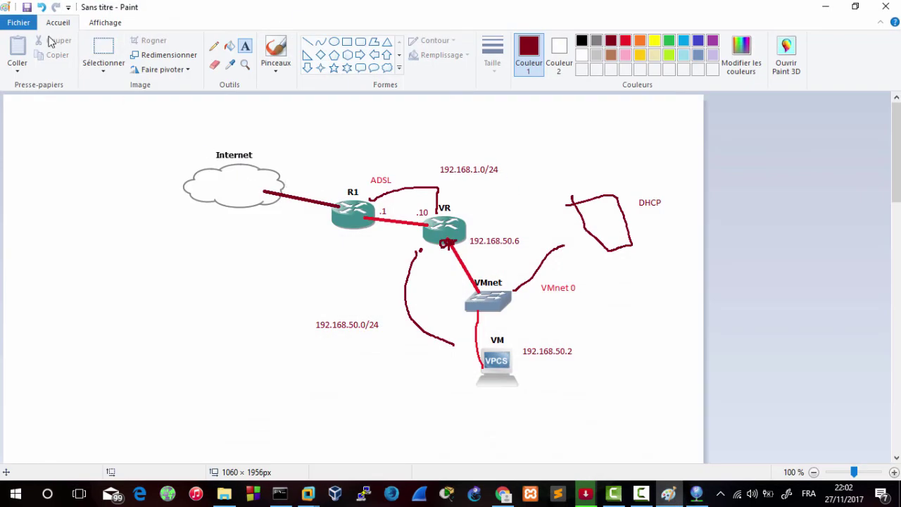
click(26, 74)
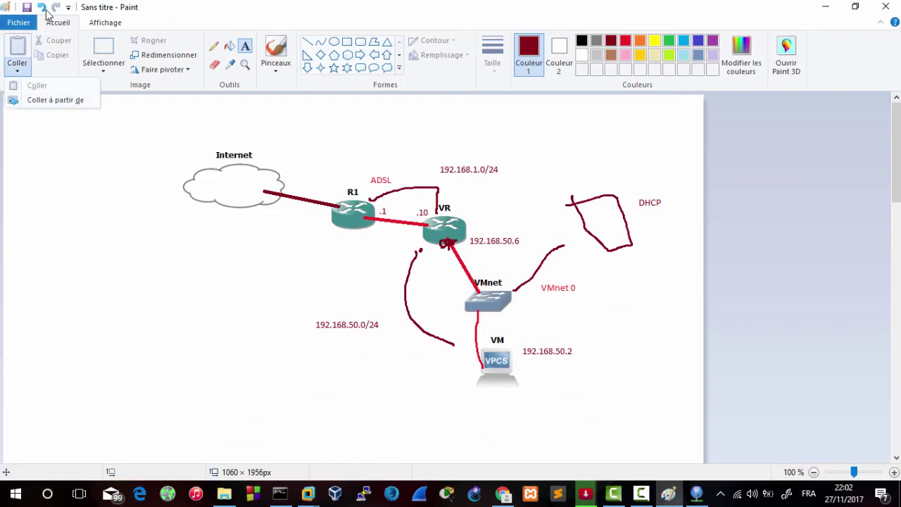
click(43, 8)
click(43, 7)
click(43, 7)
click(43, 8)
click(43, 8)
click(43, 8)
click(43, 8)
click(42, 7)
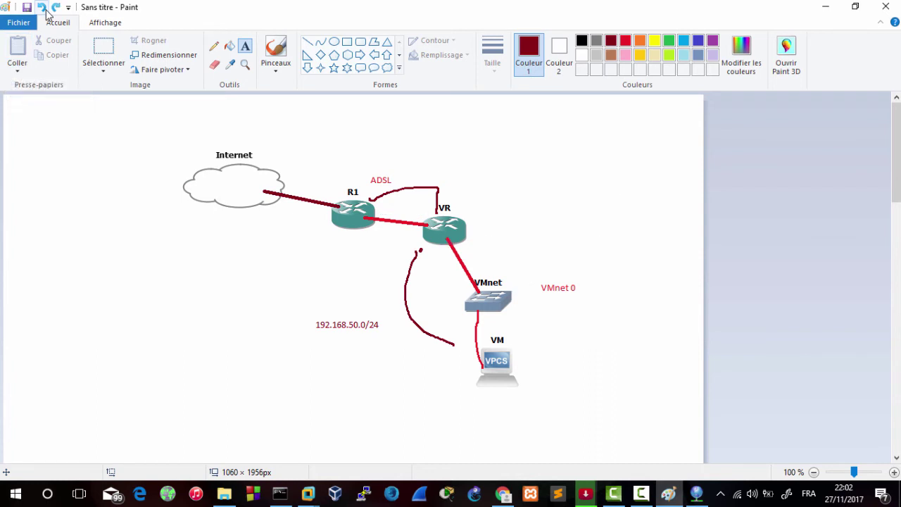
click(43, 7)
click(43, 7)
click(43, 8)
click(43, 8)
click(43, 8)
click(42, 8)
click(43, 8)
click(42, 8)
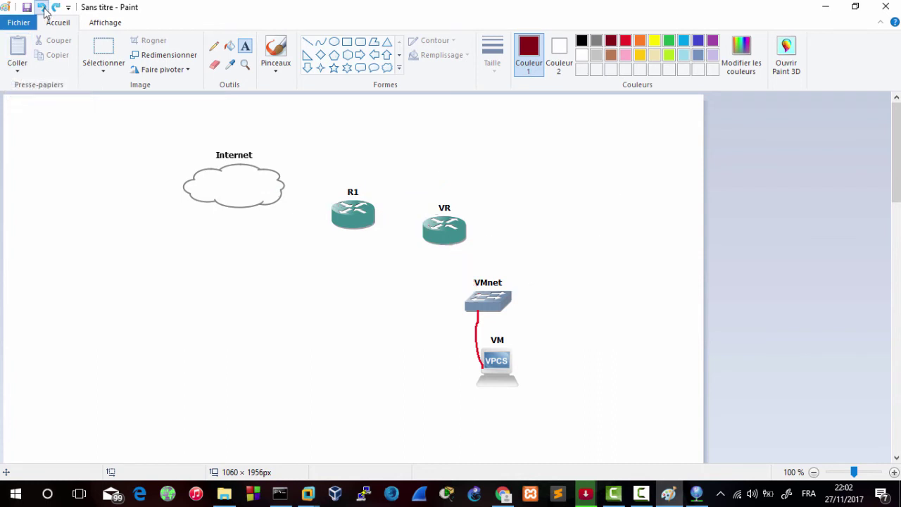
Undo the remaining drawing until the canvas is blank, then paste the image file hostonly.PNG and place it near the canvas centre
click(42, 8)
click(43, 7)
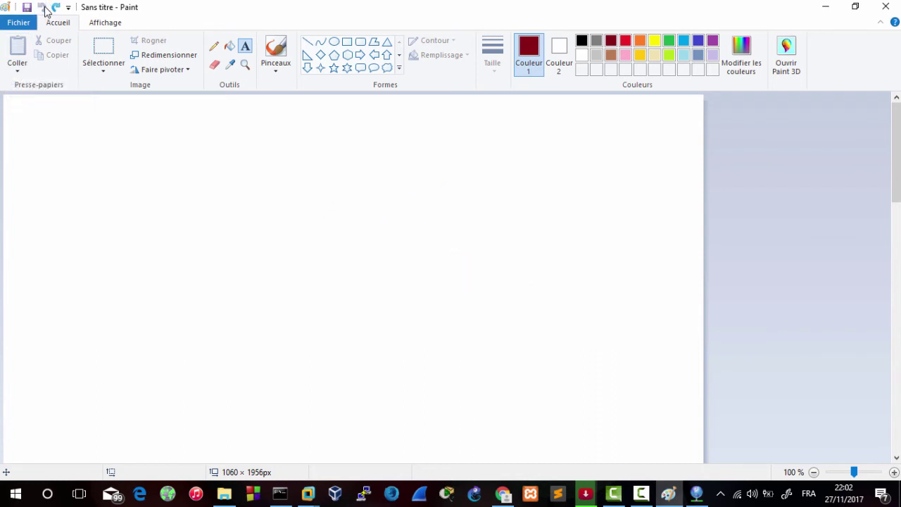
click(19, 68)
click(41, 110)
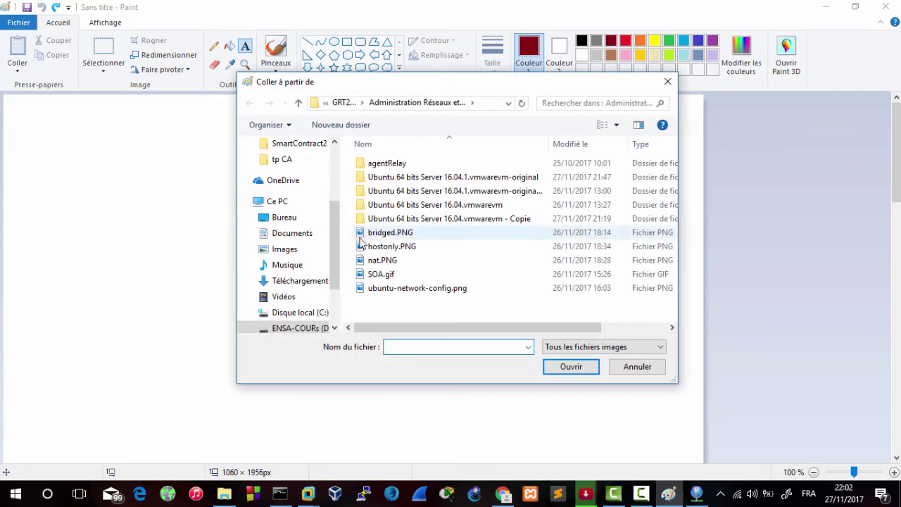
double_click(382, 252)
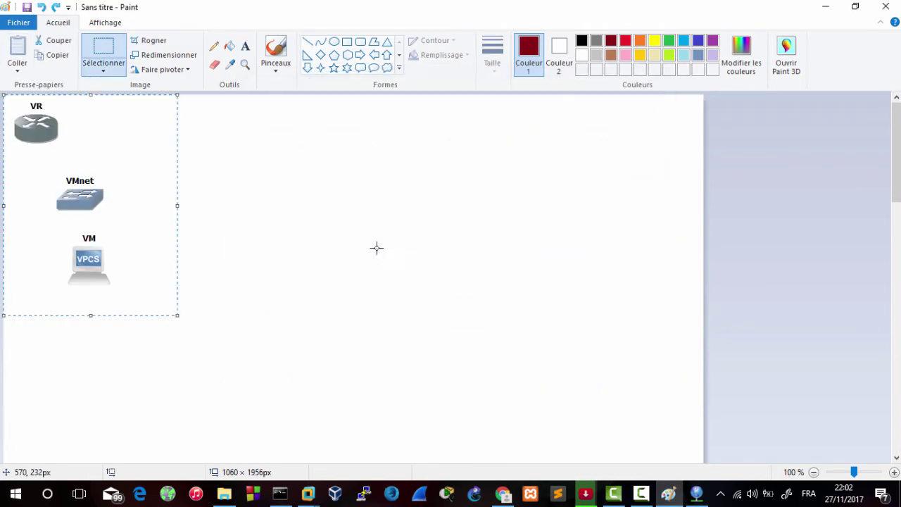
drag(154, 223, 439, 262)
click(533, 279)
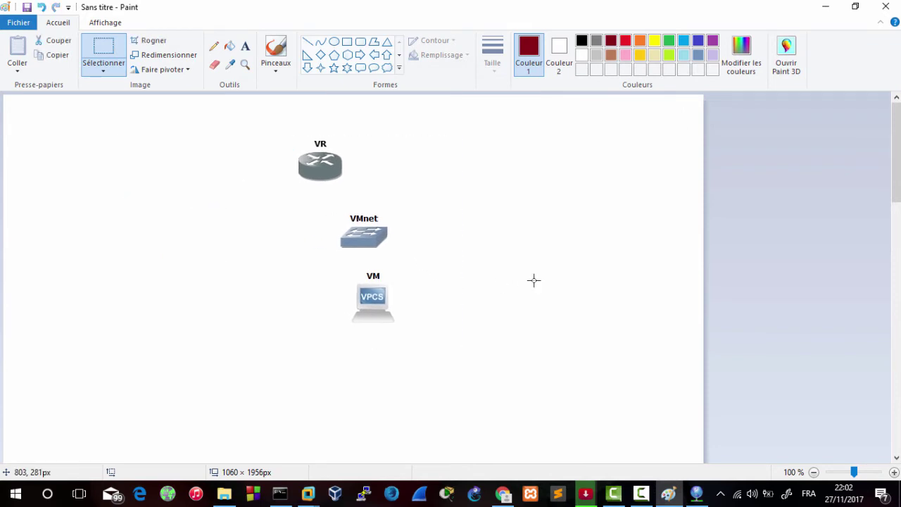
Draw a straight red line about 79 px long connecting the VMnet switch to the VM
click(308, 41)
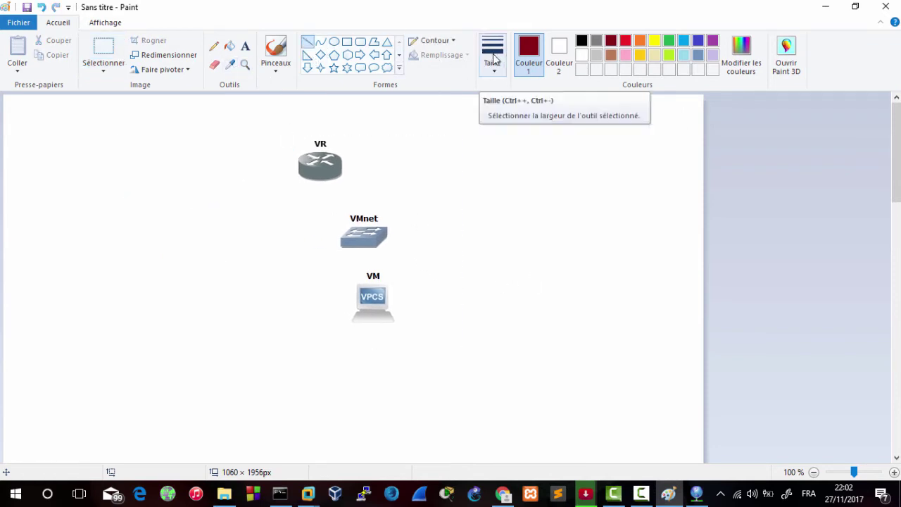
click(625, 42)
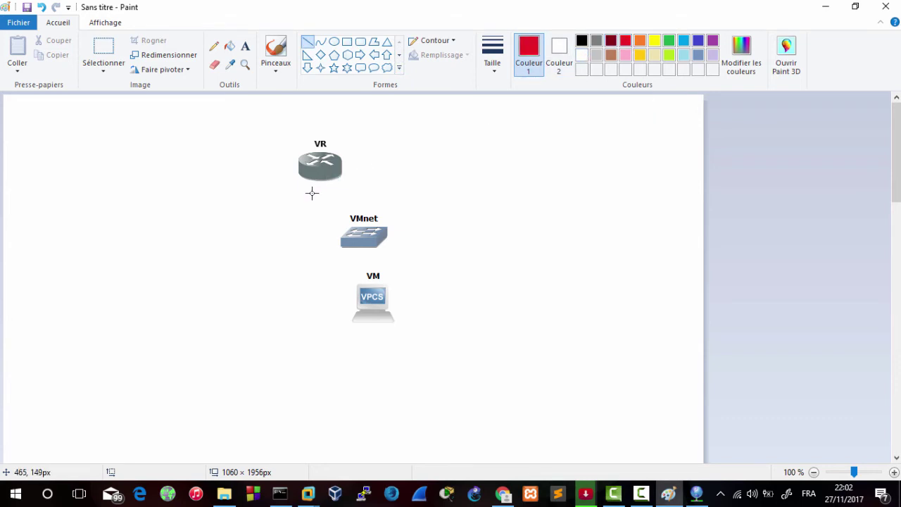
drag(367, 243, 366, 295)
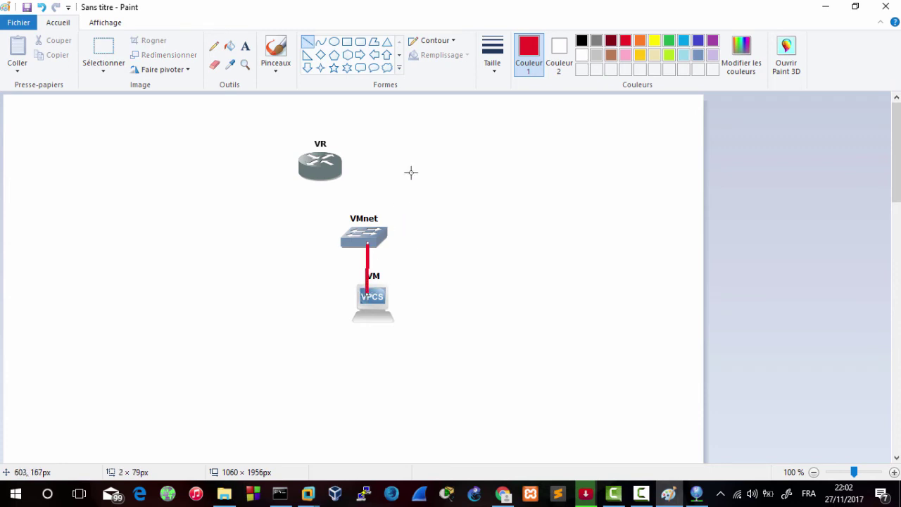
Label the switch "VMnet0" in red beside it and connect VR to VMnet with a red line spanning about 47 × 86 px
click(244, 46)
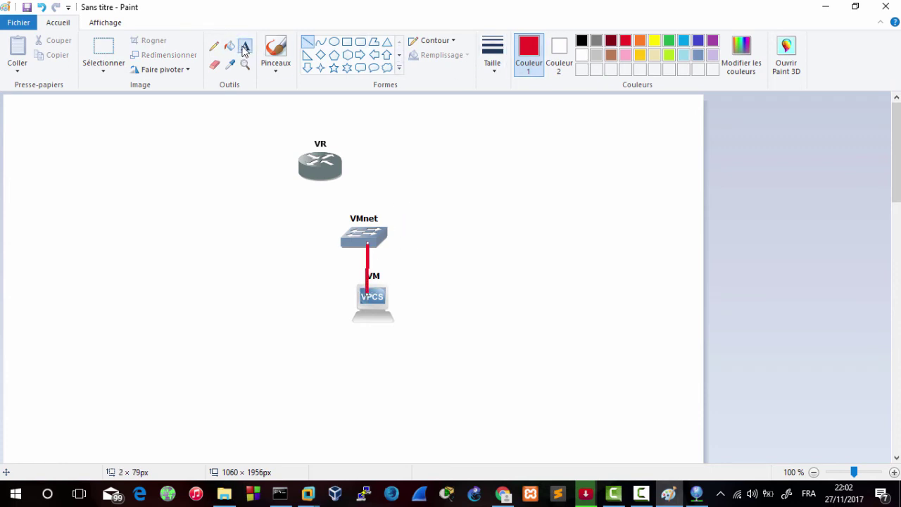
click(406, 226)
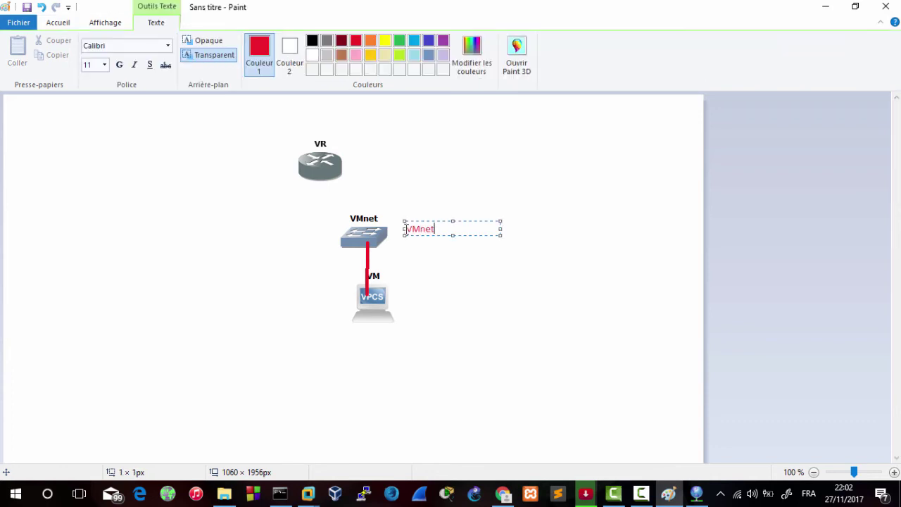
click(58, 25)
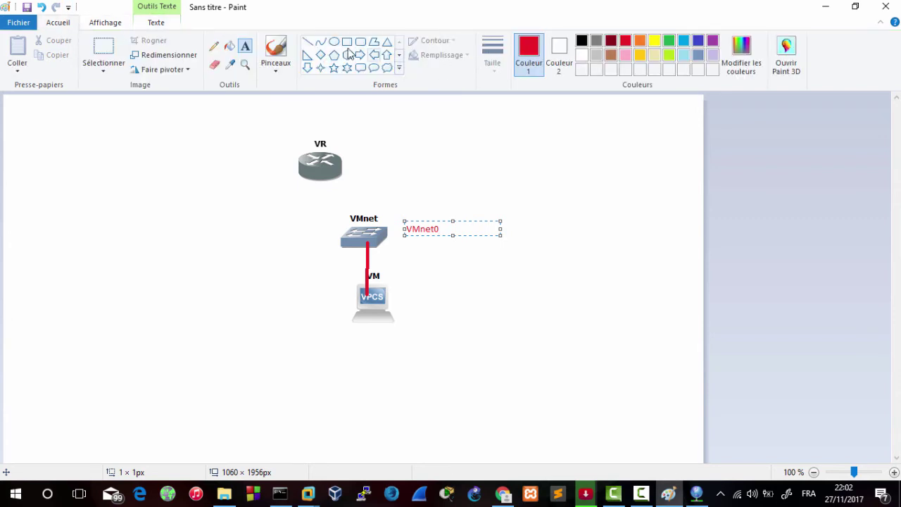
click(307, 42)
drag(324, 177, 353, 233)
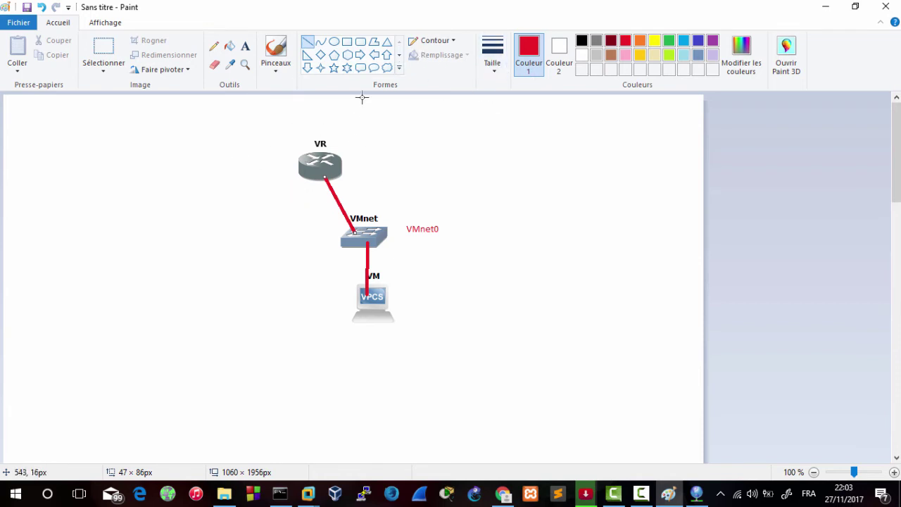
Enclose VR, VMnet and VM in a red rectangle of about 290 × 316 px
click(348, 43)
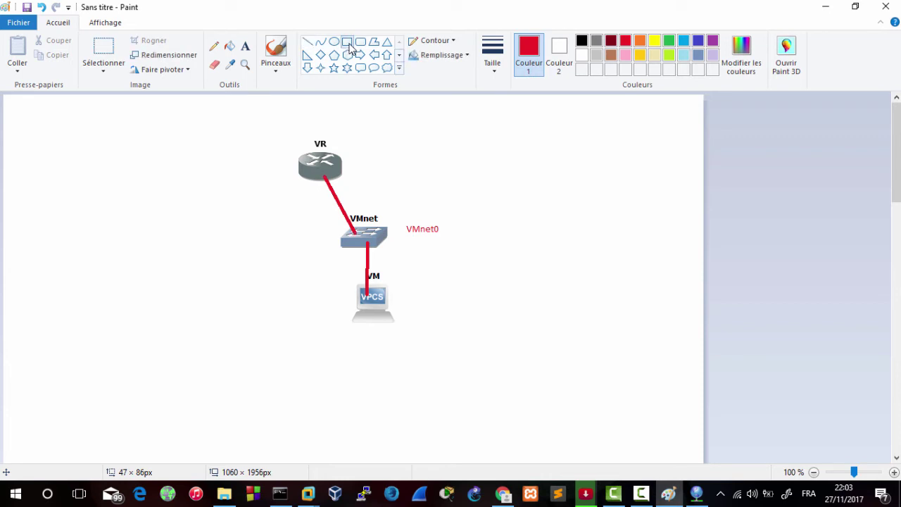
drag(279, 135, 471, 342)
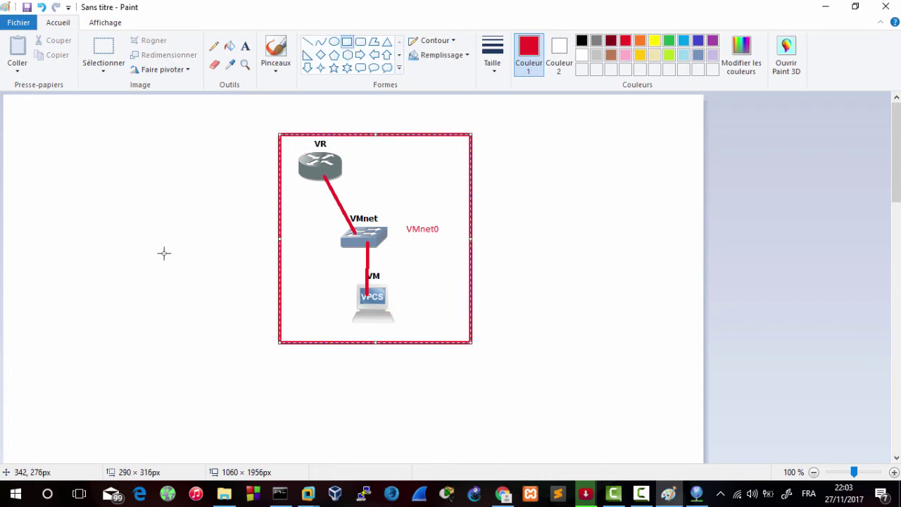
click(185, 246)
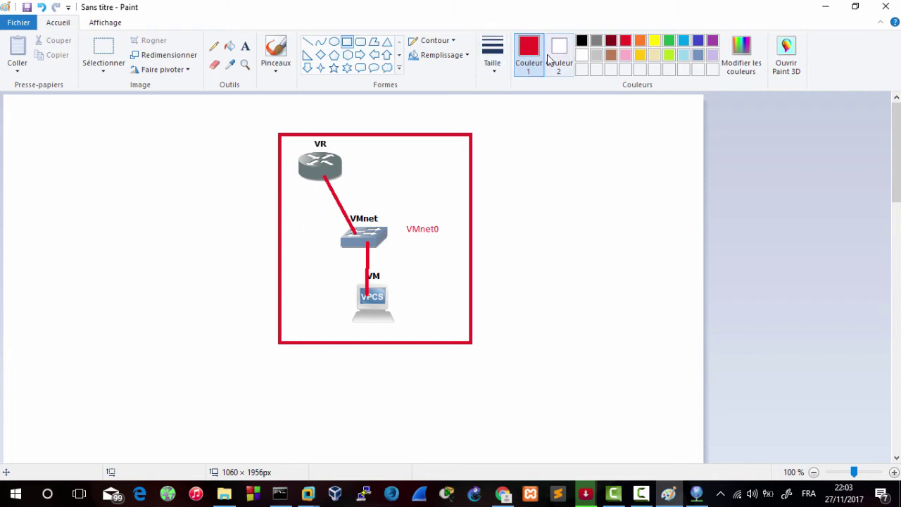
Add the red subnet label "192.168.50.0/24" outside the rectangle, beside the VMnet switch
click(244, 46)
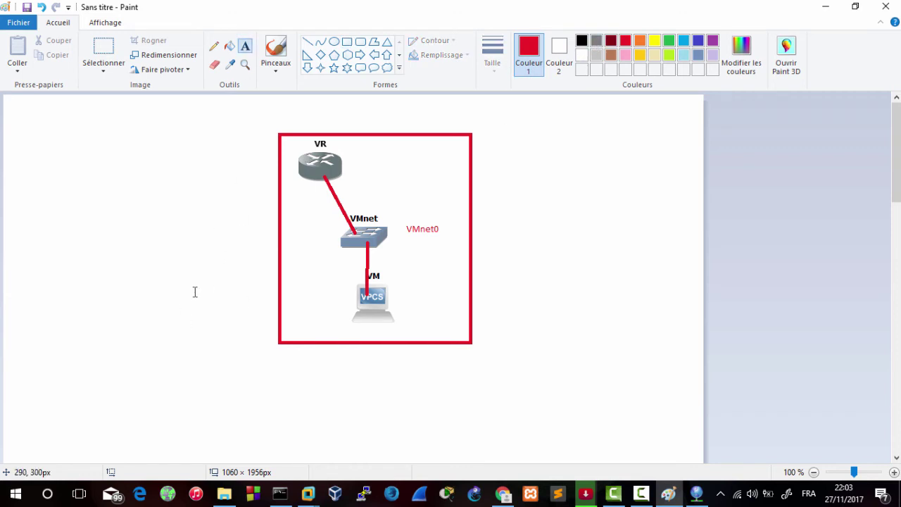
click(196, 240)
text(192.1)
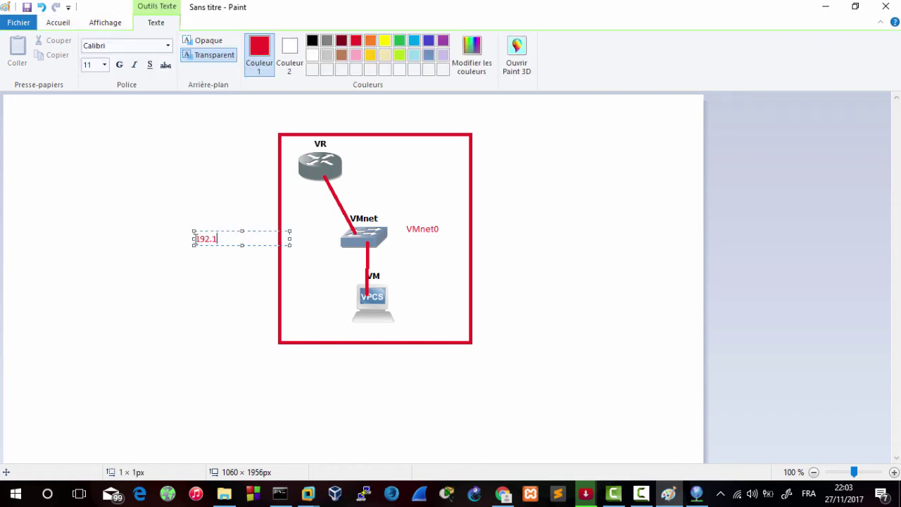
text(68.50.0/24)
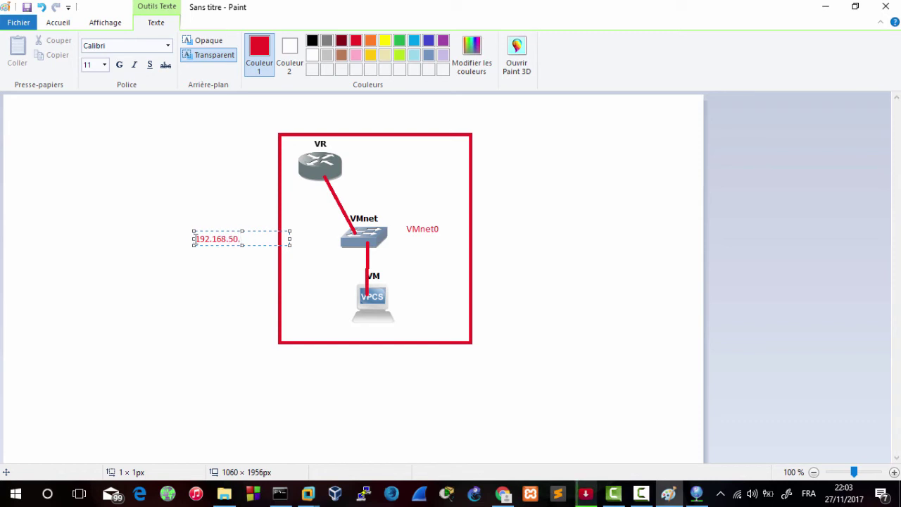
click(201, 223)
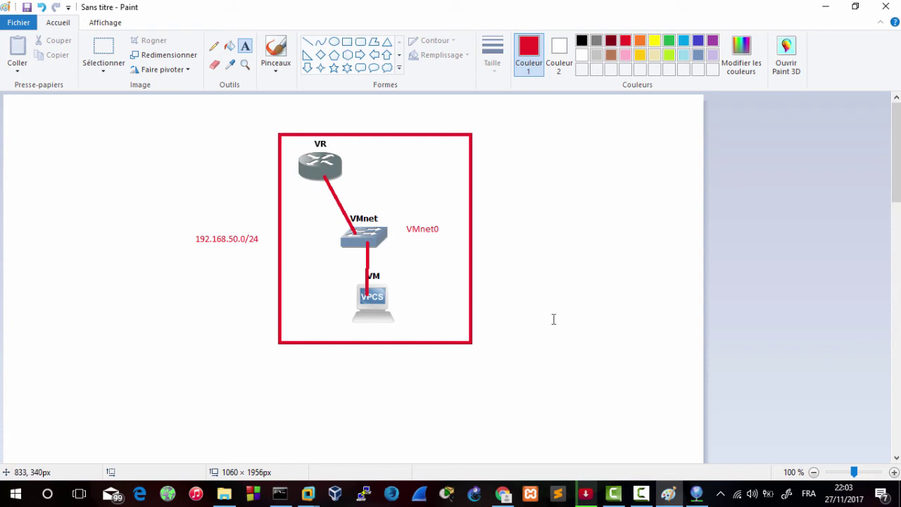
Switch back to VMware's Virtual Network Editor and choose Host-only for VMnet0
click(824, 7)
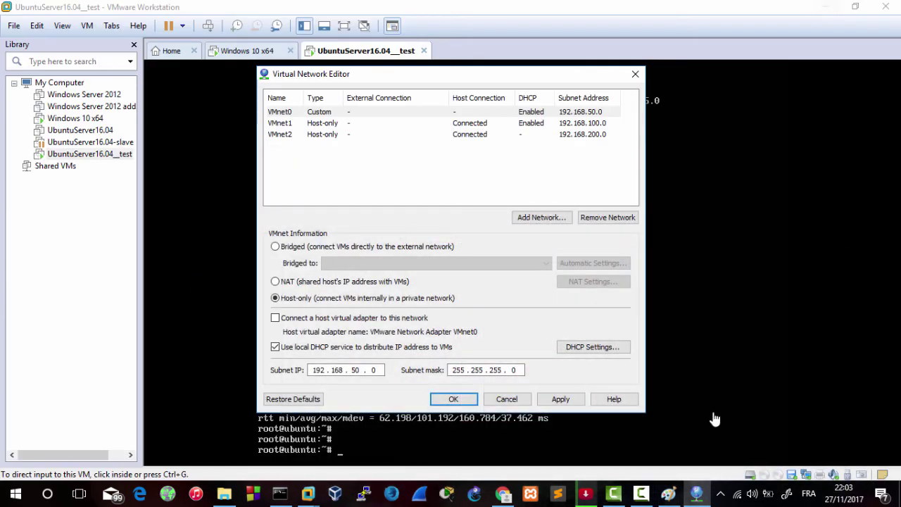
click(350, 117)
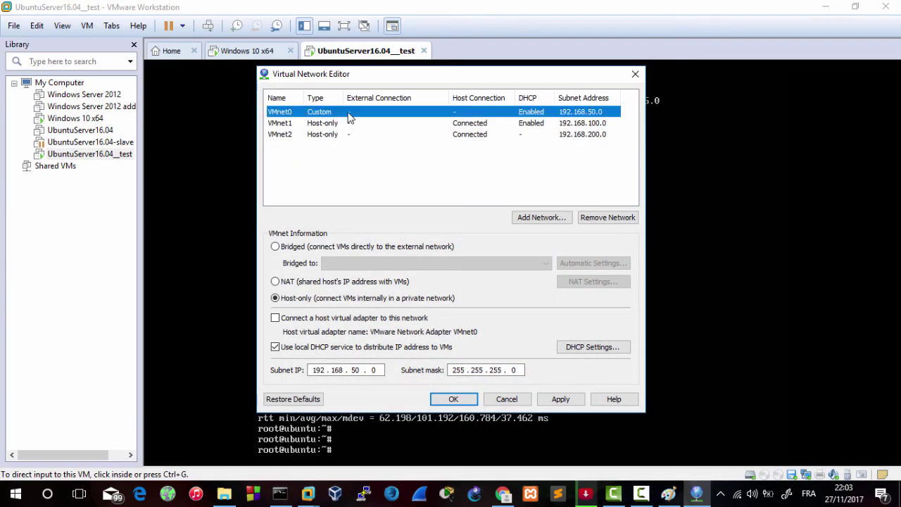
click(330, 302)
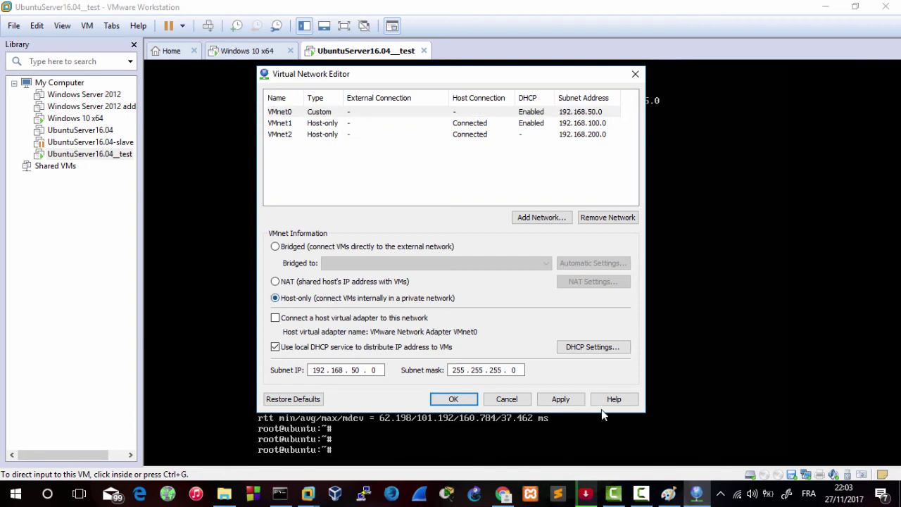
Review and accept VMnet0's DHCP settings, then apply the network configuration and close the editor
click(586, 350)
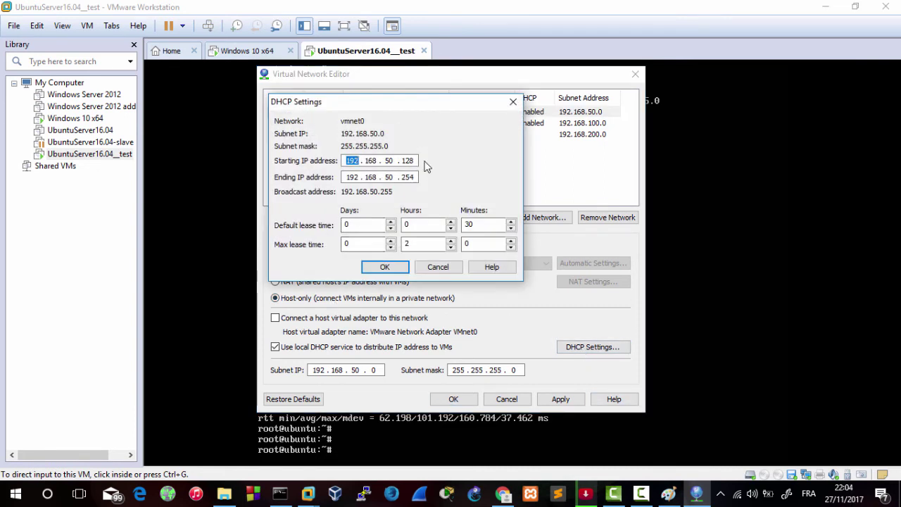
click(385, 268)
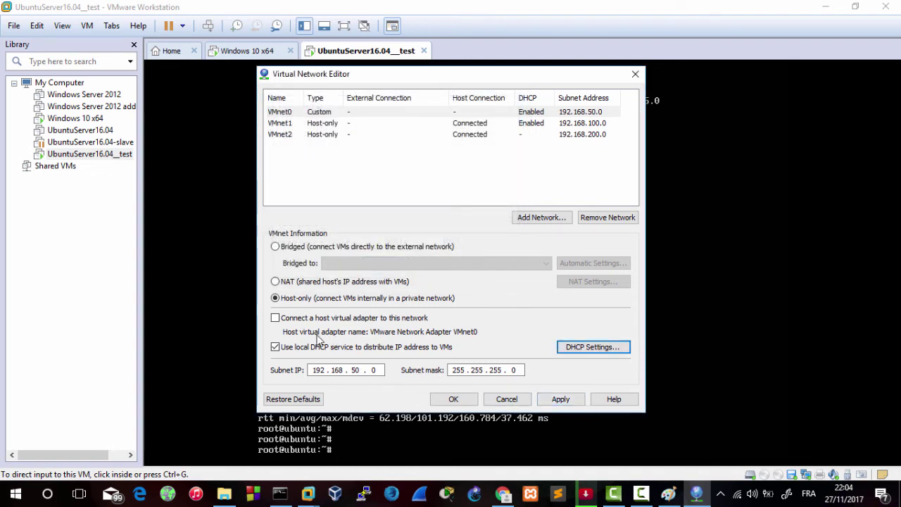
click(555, 404)
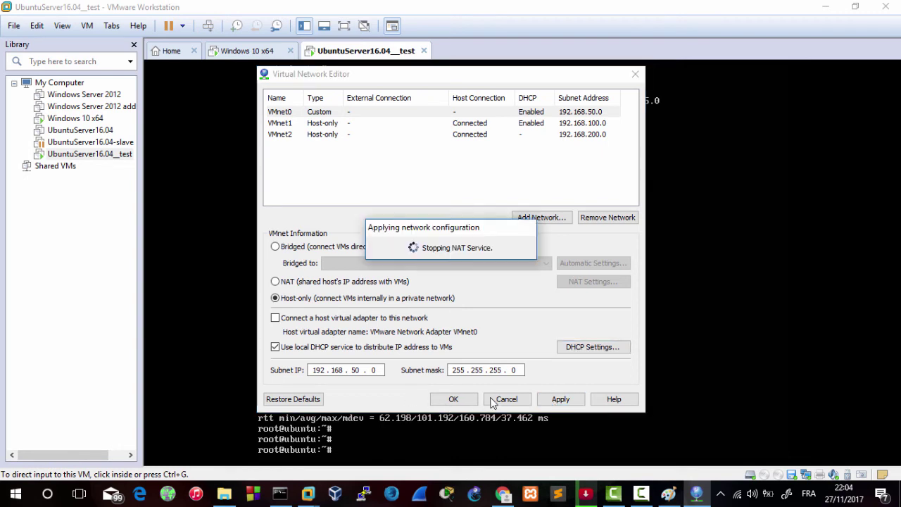
click(445, 399)
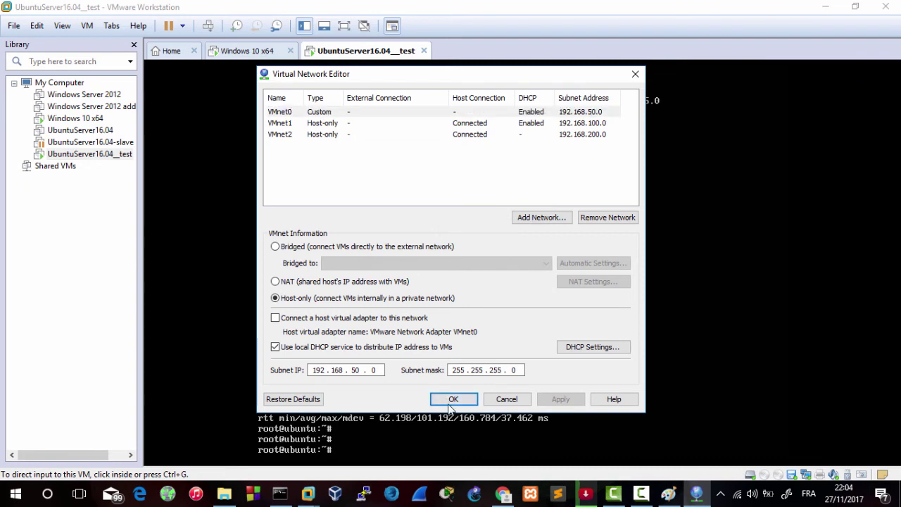
Restart the networking service in the Ubuntu server VM with "service networking restart"
click(429, 418)
key(Return)
key(Return)
key(Return)
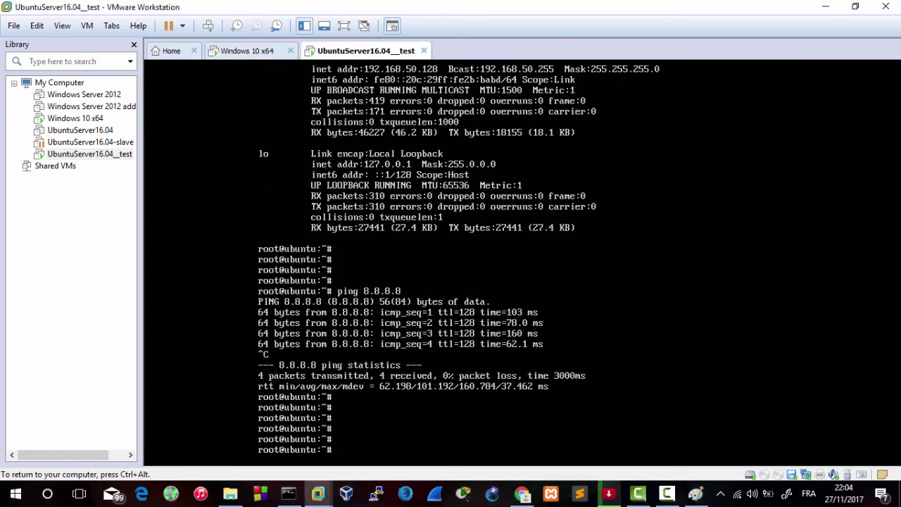
text(service networking )
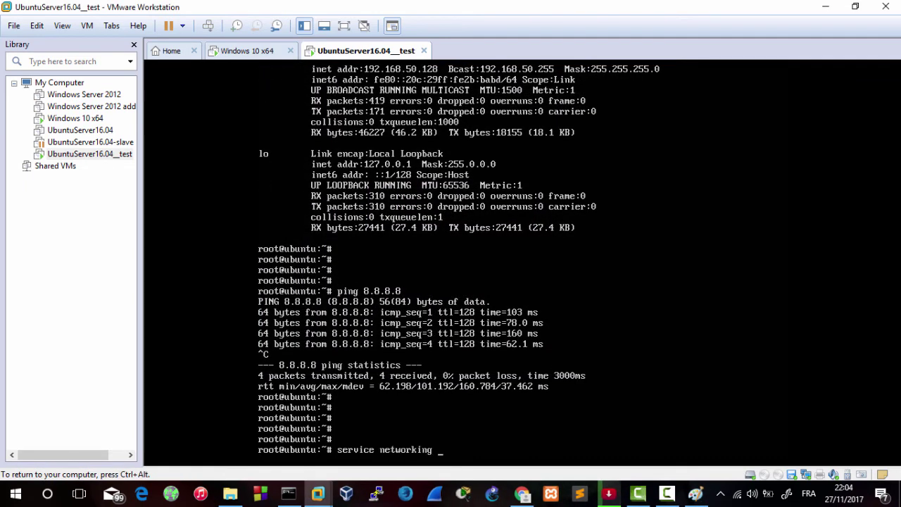
text(restart)
key(Return)
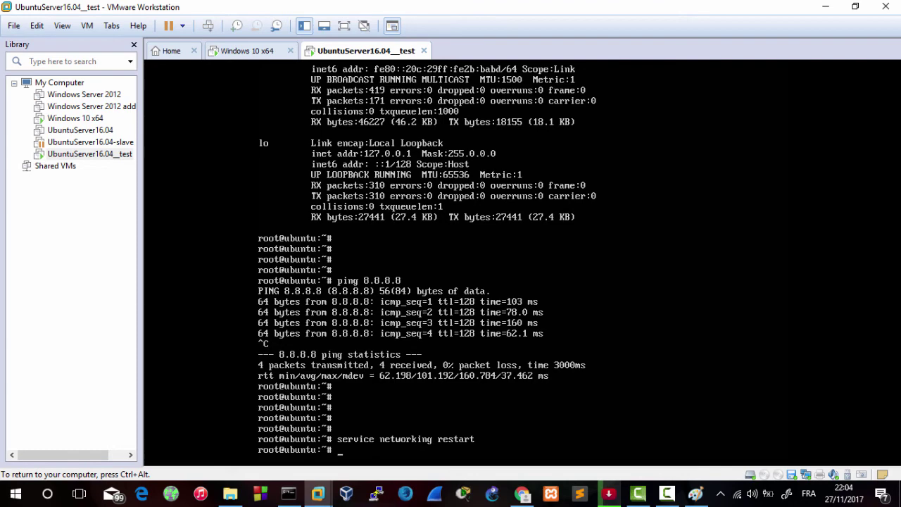
Display the Ubuntu server's network interface configuration with ifconfig
key(Return)
key(Return)
text(ifc)
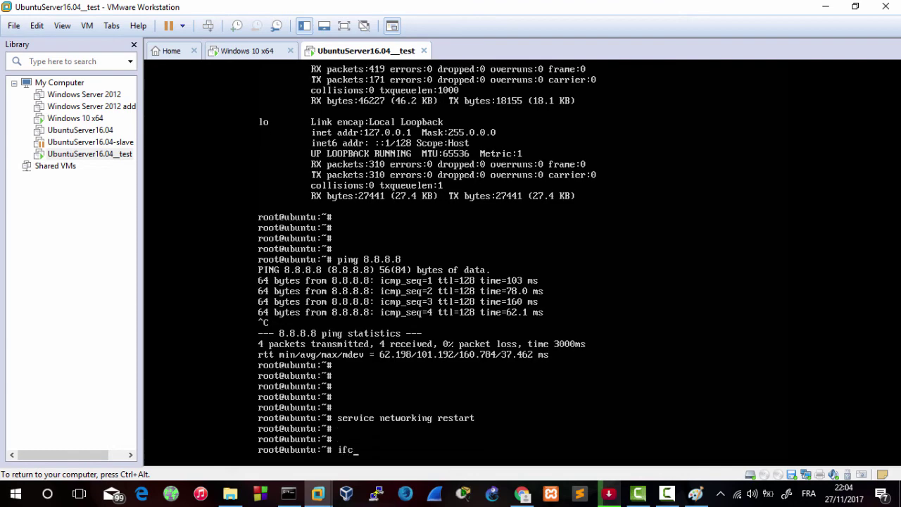
text(onfig)
key(Return)
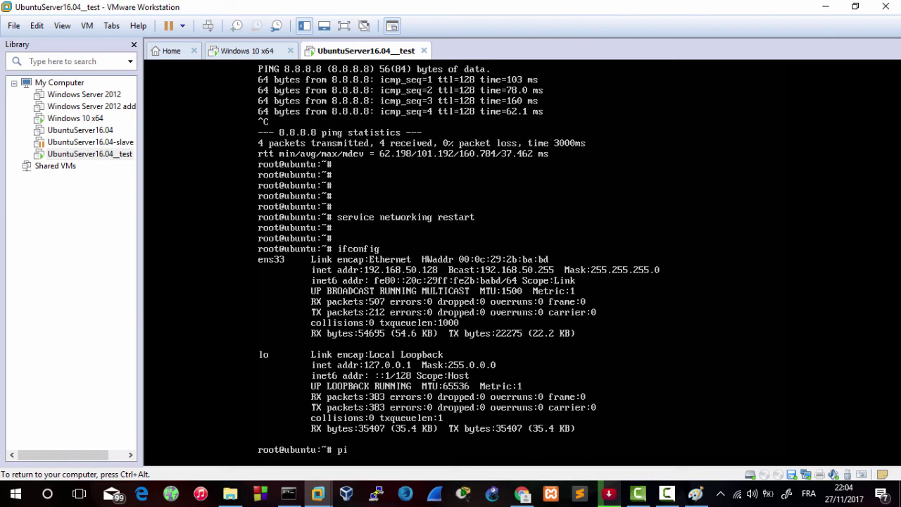
Ping 8.8.8.8 from the Ubuntu server and add three blank prompt lines
text(8.8.8.)
key(Return)
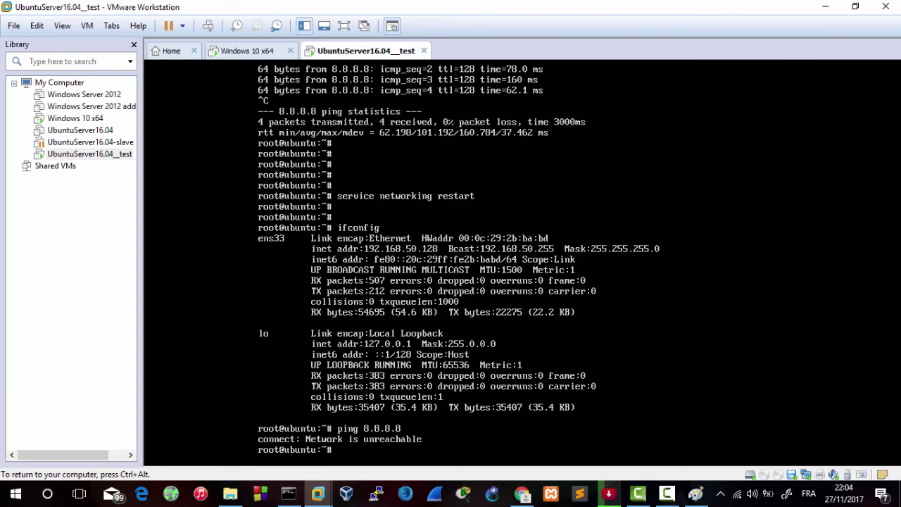
key(Return)
key(Return)
key(Return)
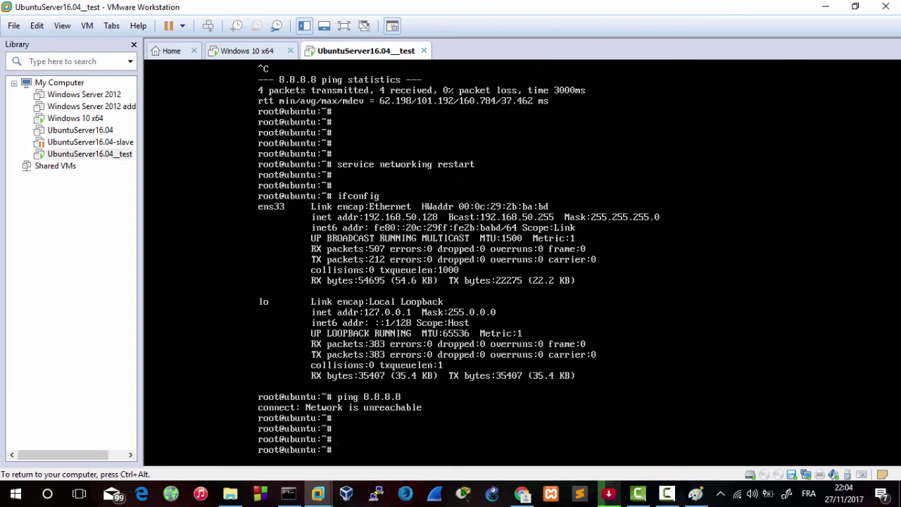
Switch to the Windows 10 VM and display its IP configuration with ipconfig in the command prompt
click(250, 54)
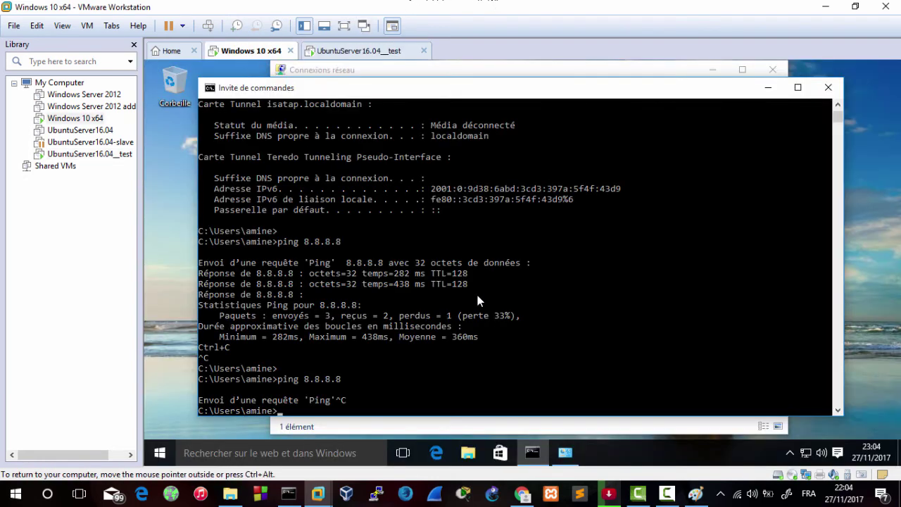
key(Return)
key(Return)
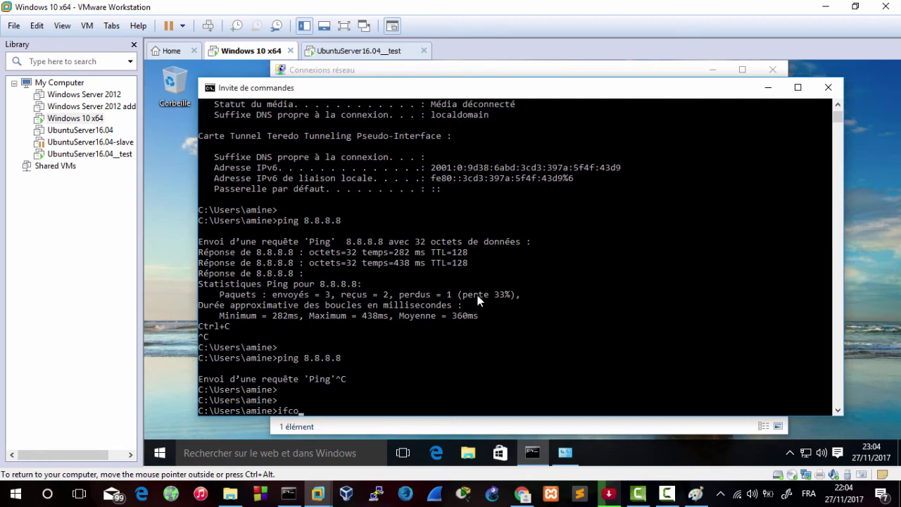
text(ifco)
key(BackSpace)
key(BackSpace)
text(pconfig)
key(Return)
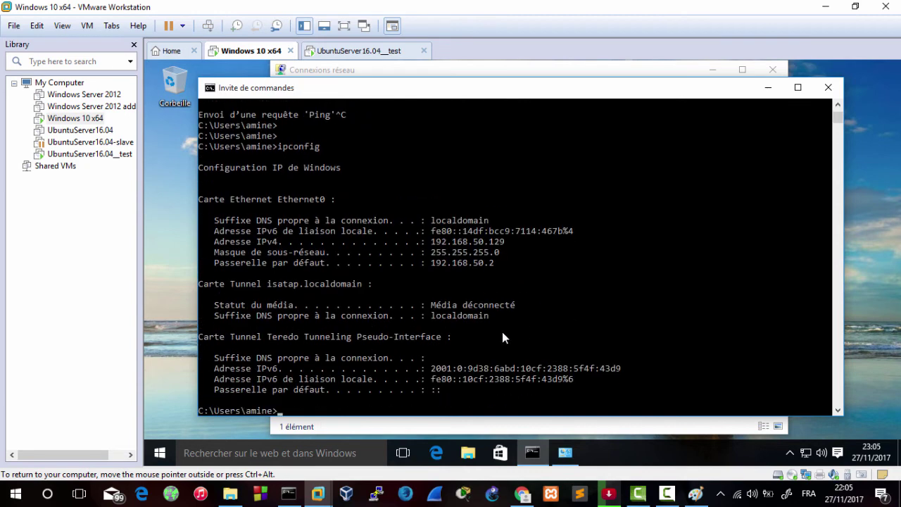
Ping google.com from the Windows 10 command prompt, then interrupt the command and add blank prompt lines
key(Return)
key(Return)
text(ping)
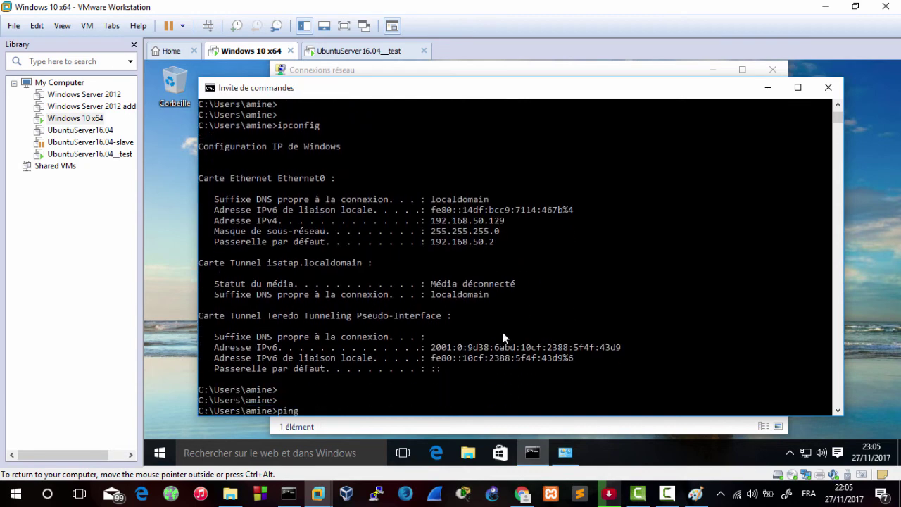
text( google.com)
key(Return)
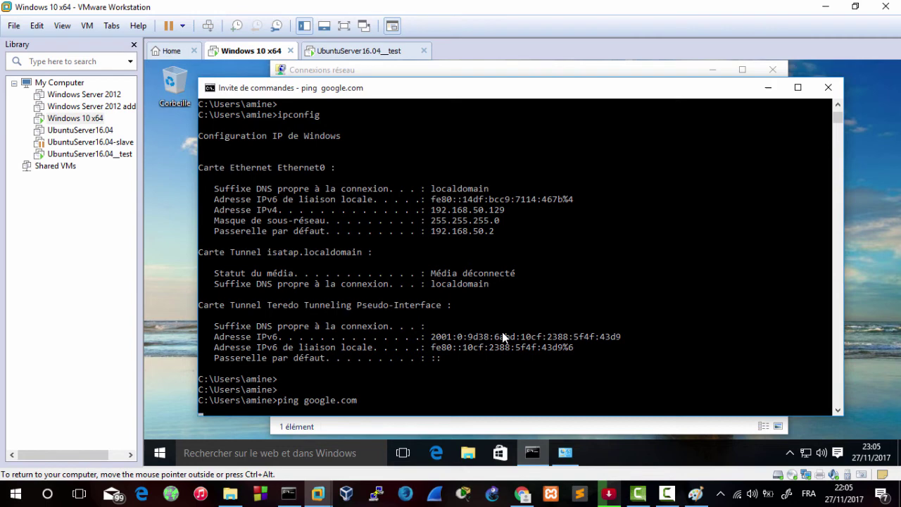
key(ctrl+c)
key(Return)
key(Return)
Ping 8.8.8.8 from the Windows 10 command prompt by editing the previous ping command, then interrupt it
key(Up)
key(BackSpace)
key(BackSpace)
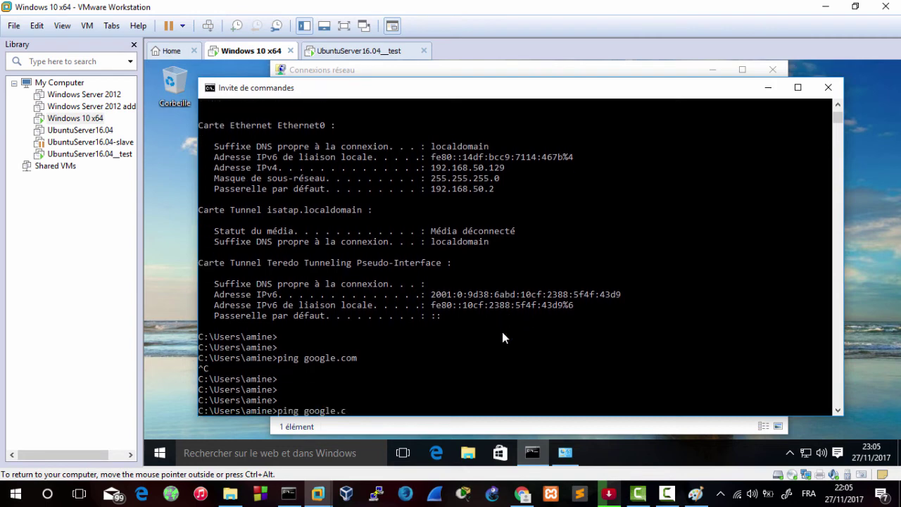
key(BackSpace)
key(BackSpace)
key(BackSpace)
key(BackSpace)
key(BackSpace)
key(BackSpace)
key(BackSpace)
text(8.)
key(Return)
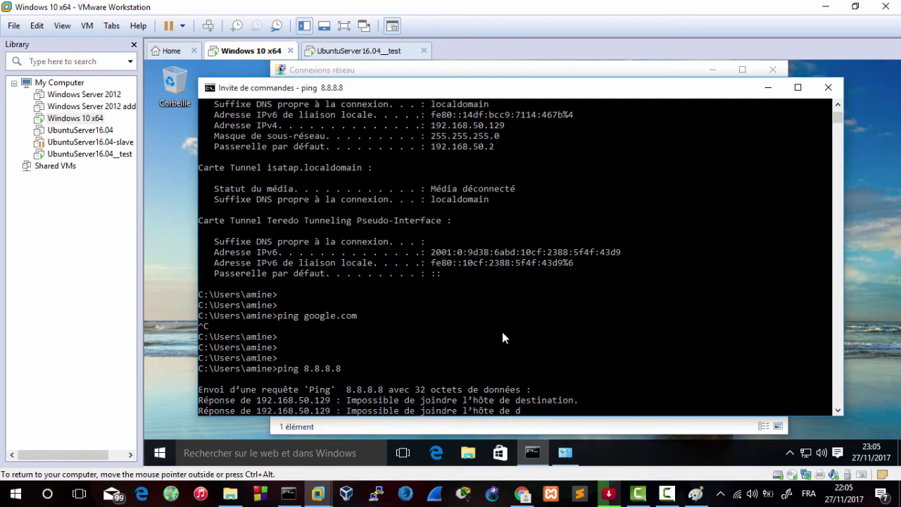
key(ctrl+c)
key(Return)
key(Return)
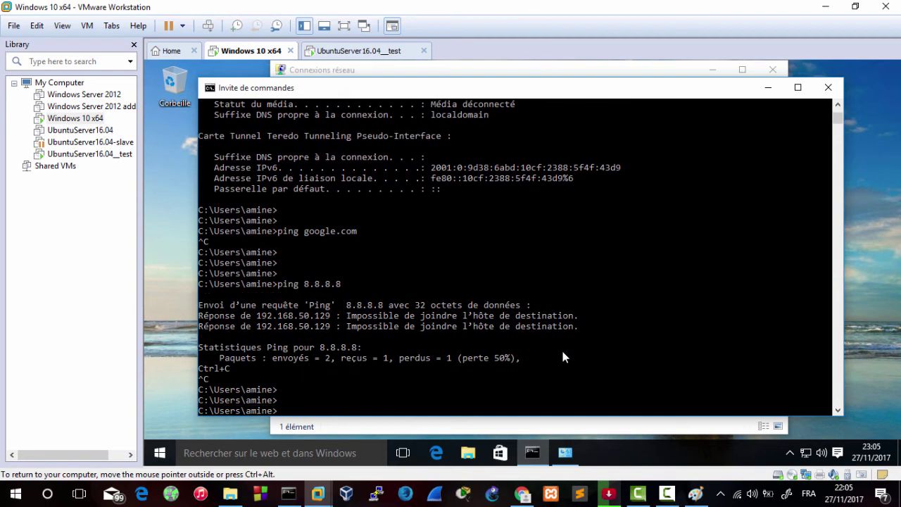
Check the Ubuntu server's IP address and ping it at 192.168.50.128 from the Windows 10 VM
click(357, 56)
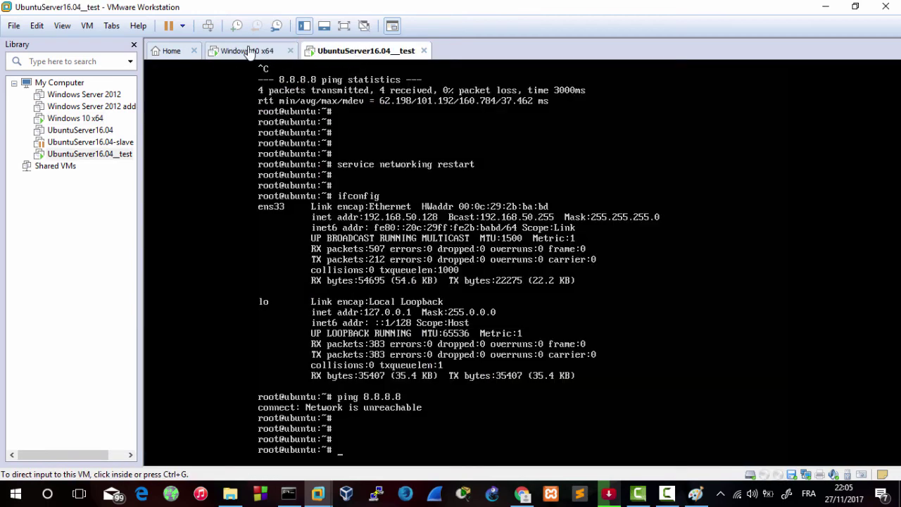
click(250, 51)
click(338, 53)
click(254, 55)
click(338, 54)
click(250, 53)
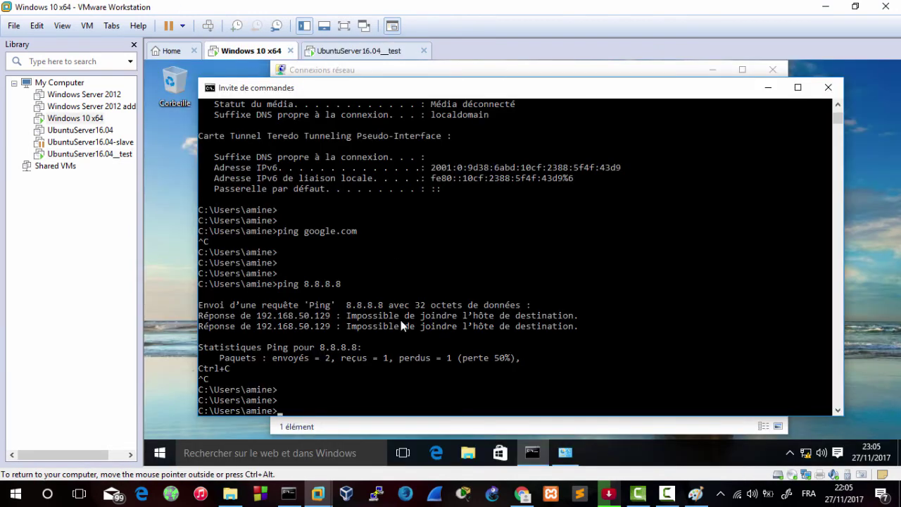
text(ping 192.168.50.128)
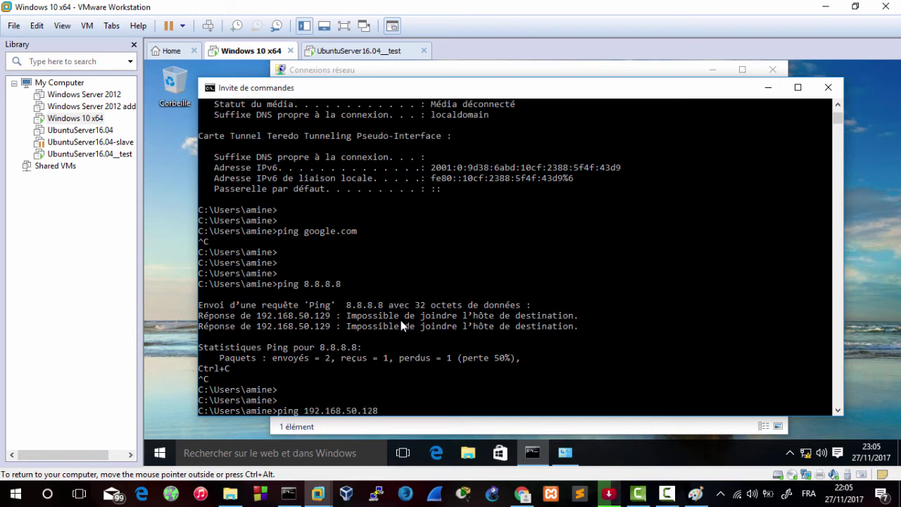
key(Return)
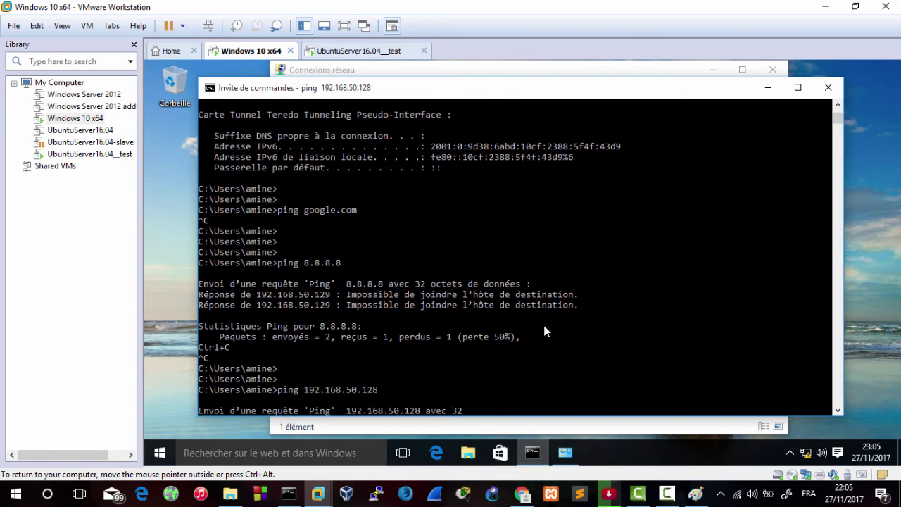
Switch to the Ubuntu server VM, ping the Windows 10 VM at 192.168.50.129 and stop the ping
click(338, 54)
key(ctrl+g)
key(Return)
key(Return)
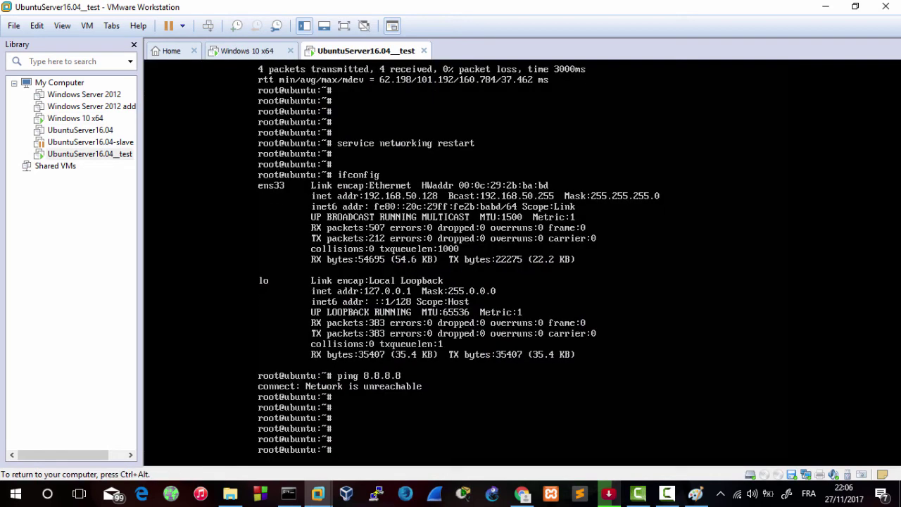
text(ping 192.168.50.129)
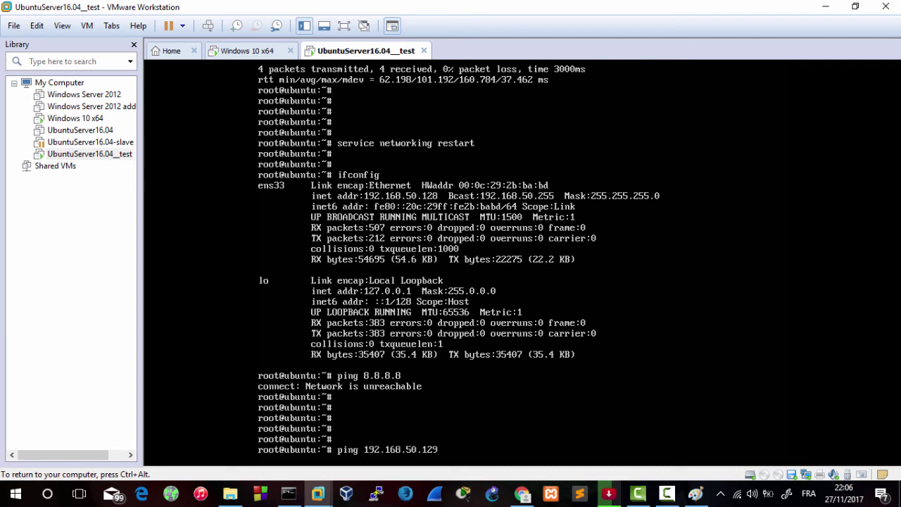
key(Return)
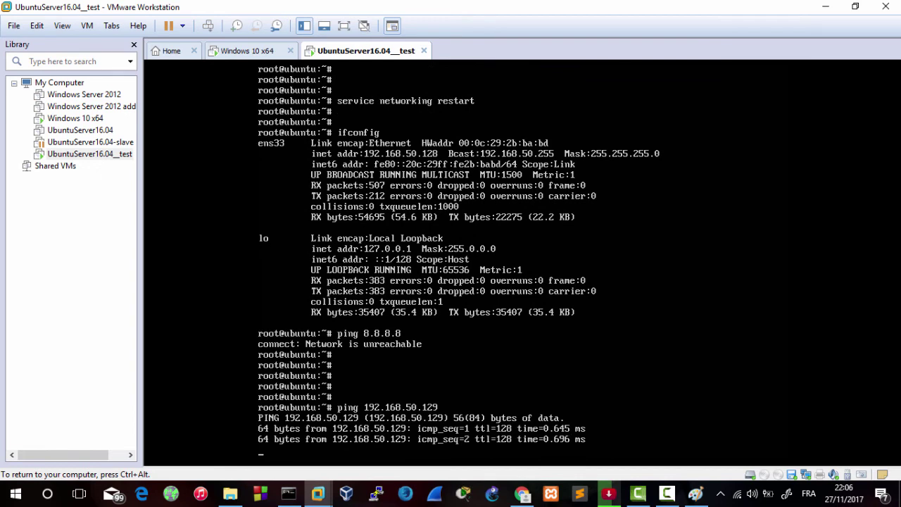
key(ctrl+c)
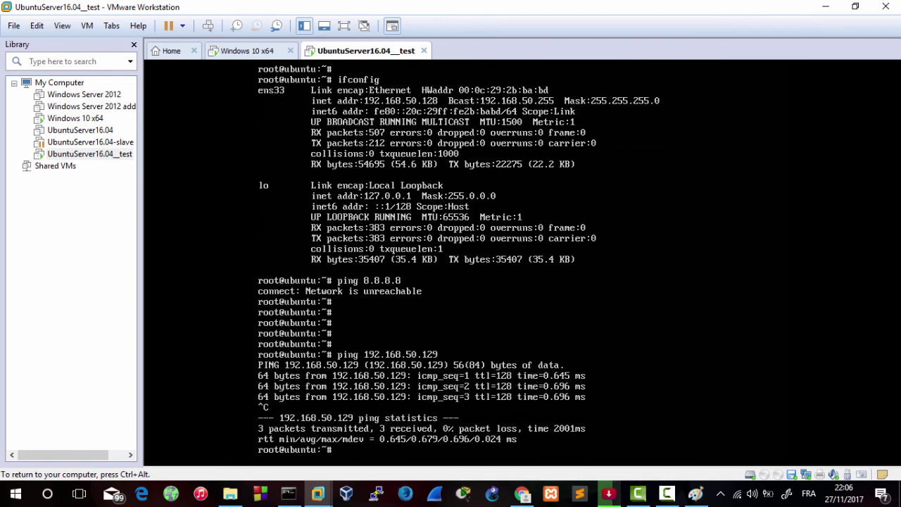
Open the Virtual Network Editor and inspect VMnet0's DHCP settings without changing them
key(ctrl+alt)
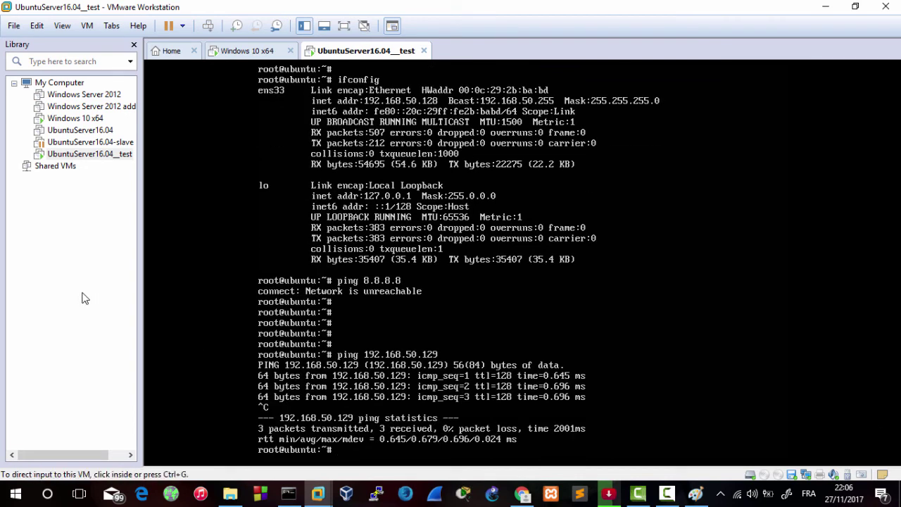
click(62, 282)
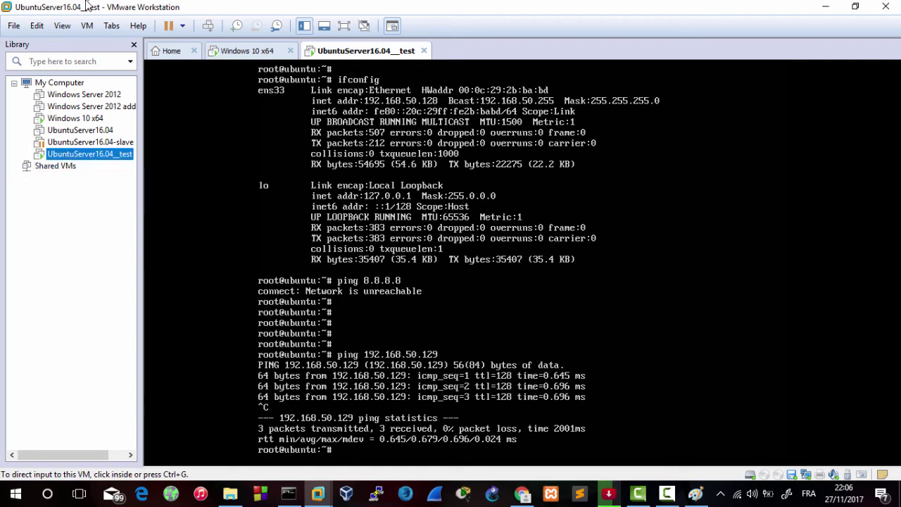
click(32, 32)
click(76, 92)
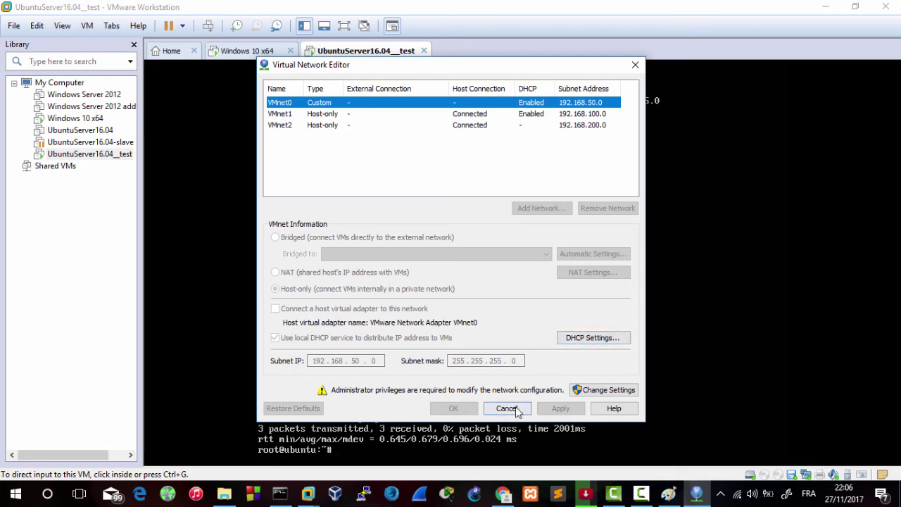
click(576, 339)
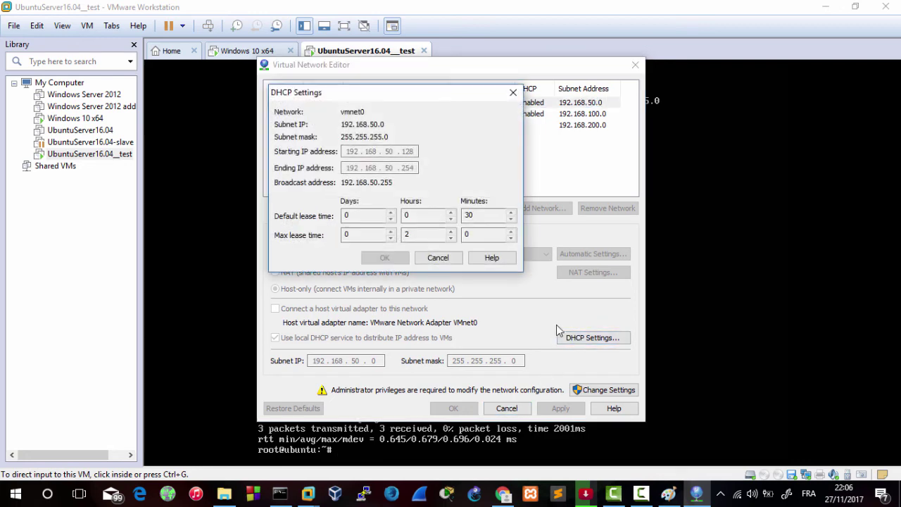
click(437, 257)
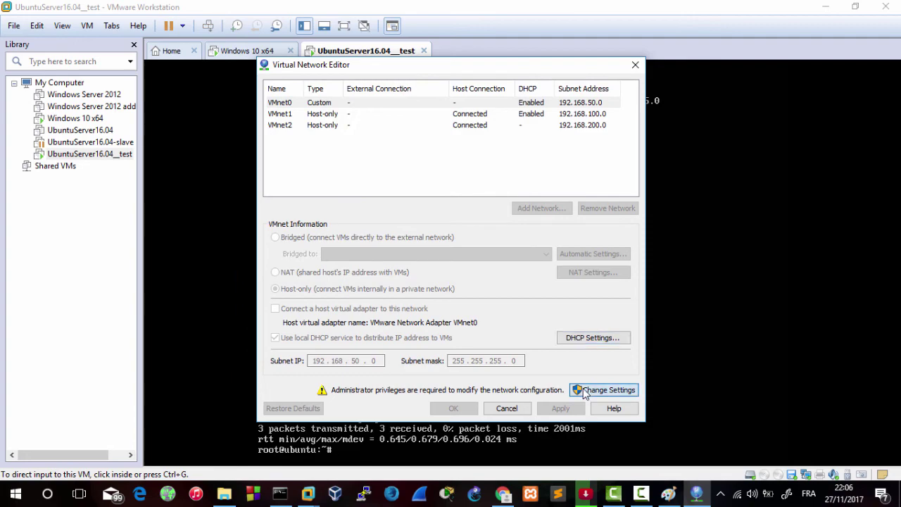
Unlock the virtual network configuration with administrator rights, disable VMnet0's local DHCP service and apply the change
click(584, 391)
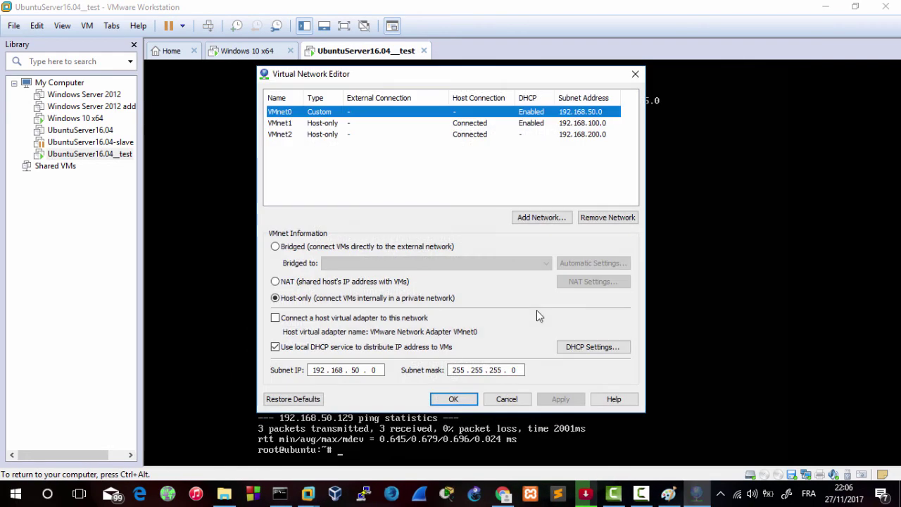
click(581, 345)
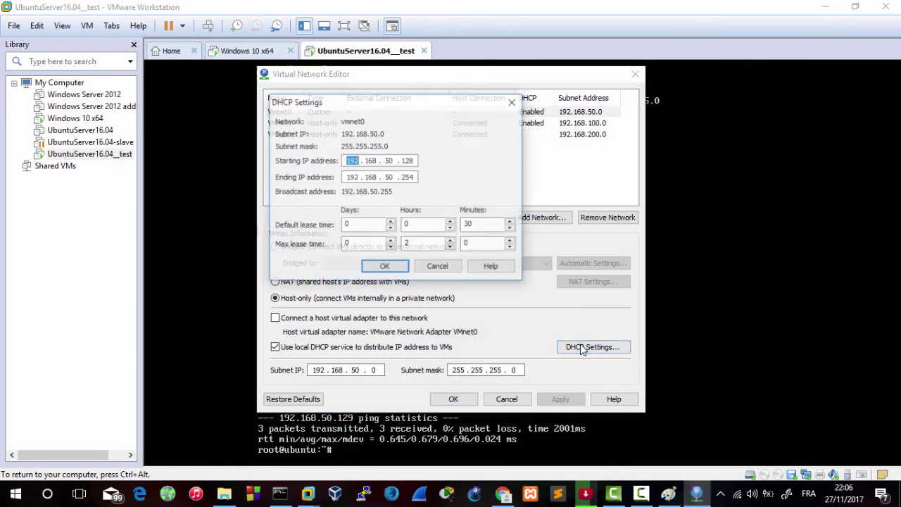
click(449, 267)
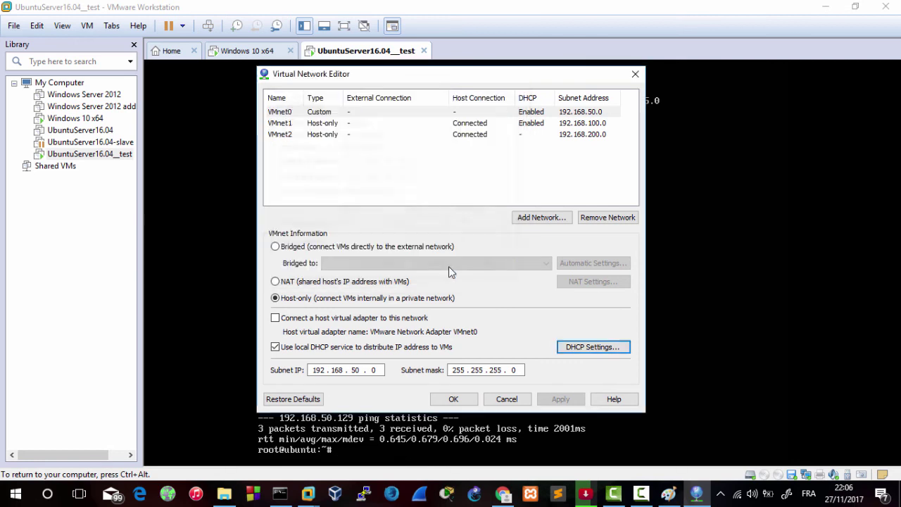
click(359, 347)
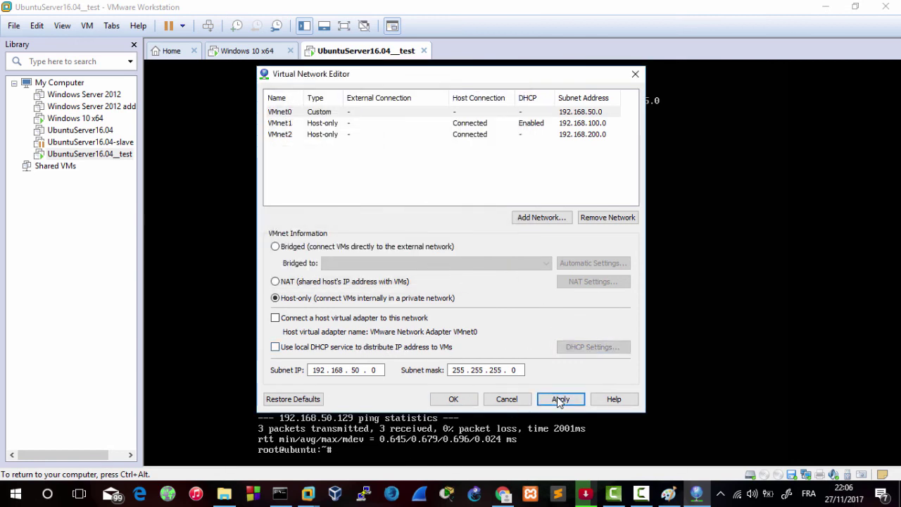
click(556, 398)
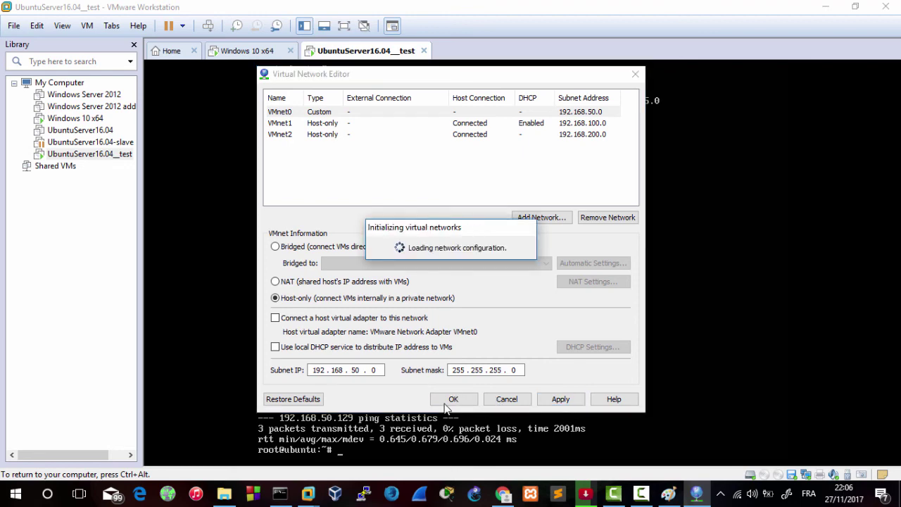
click(453, 399)
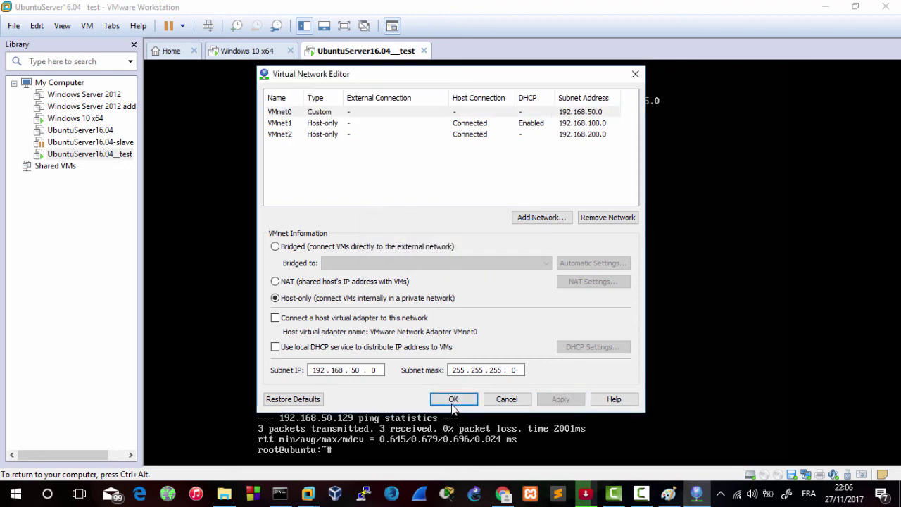
Restart the Ubuntu server's networking with "service networking restart" and release the VM's input capture
text(se)
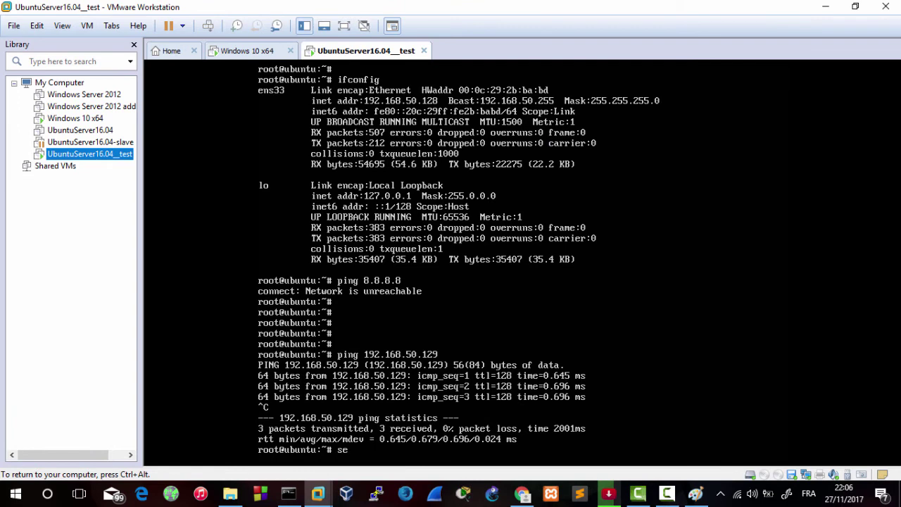
text(rvice networking restart)
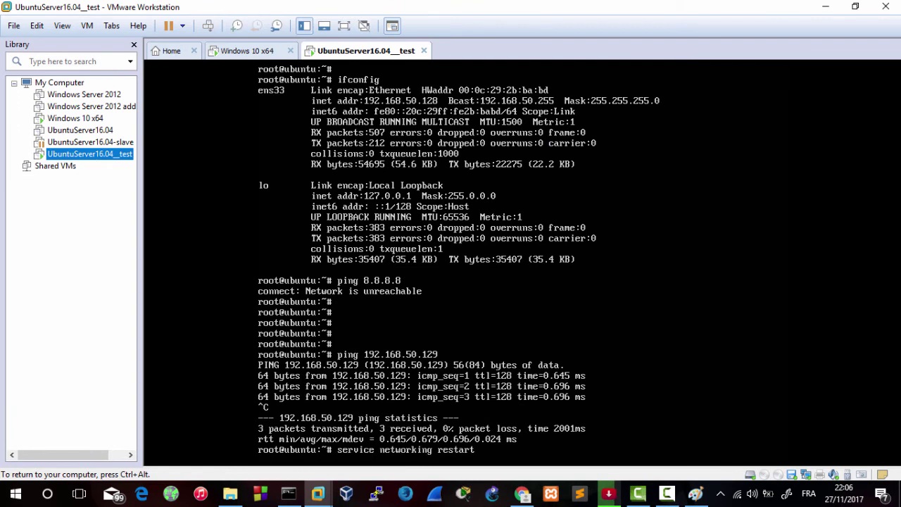
key(Return)
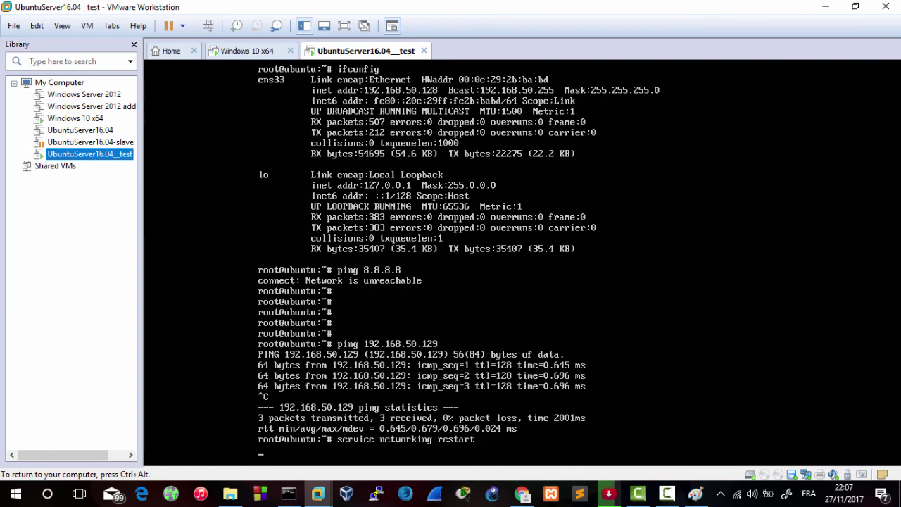
key(ctrl+alt)
Switch to the Windows 10 VM and examine the Ethernet0 connection details from its network connections
click(232, 54)
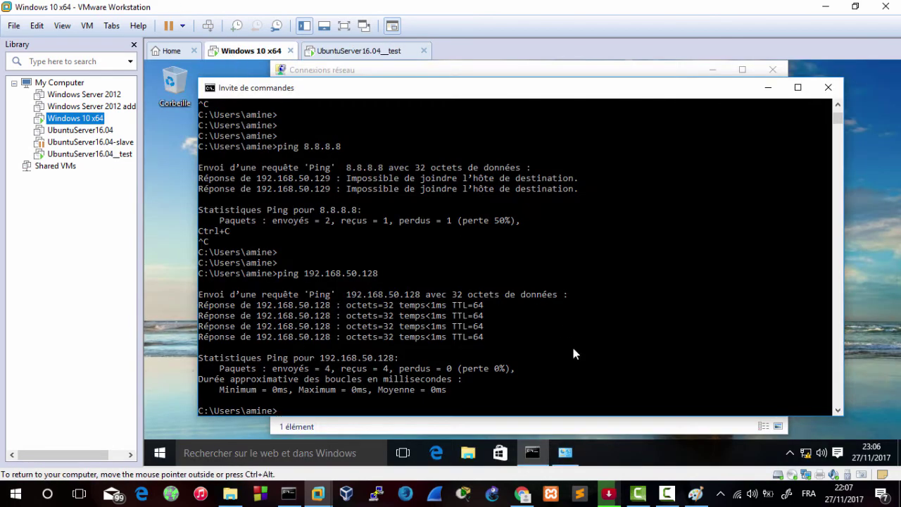
click(802, 456)
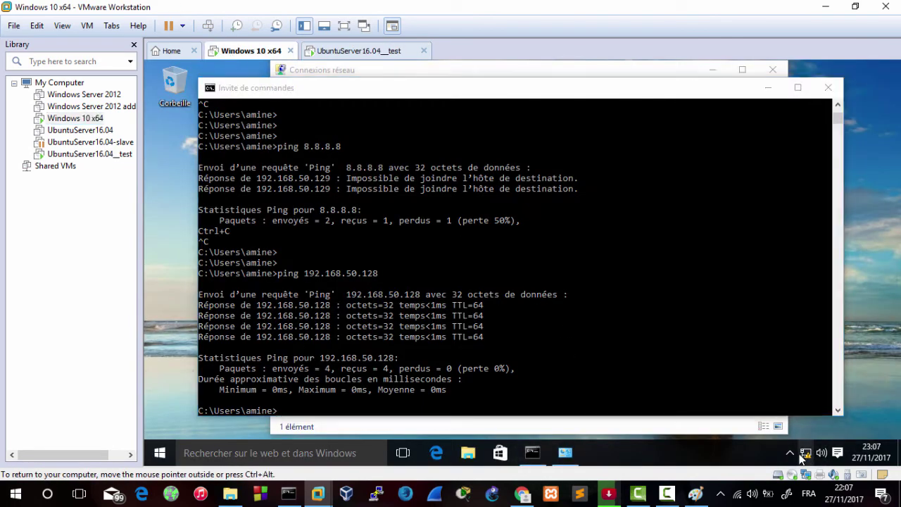
click(562, 457)
click(335, 152)
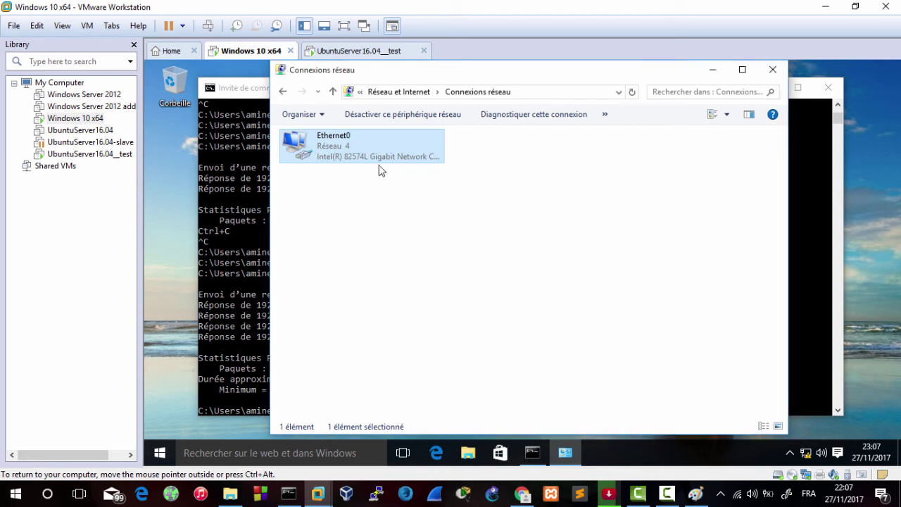
double_click(347, 153)
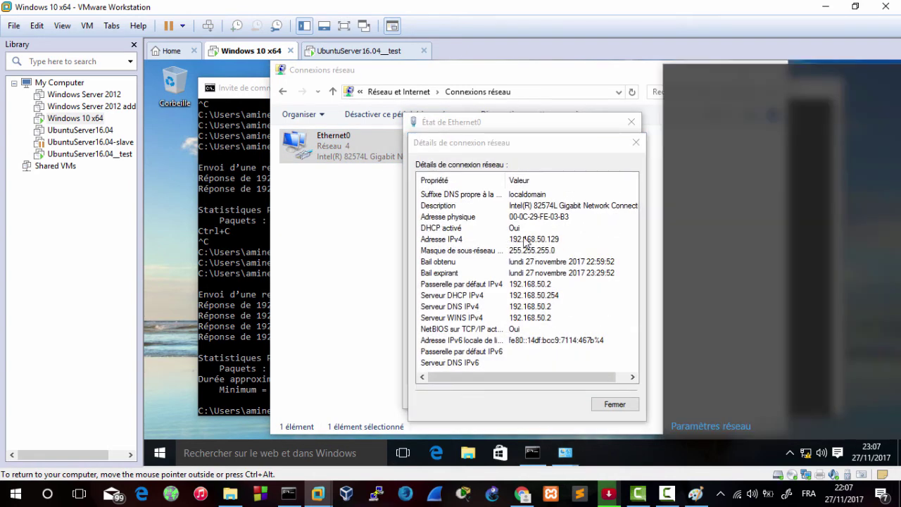
click(635, 144)
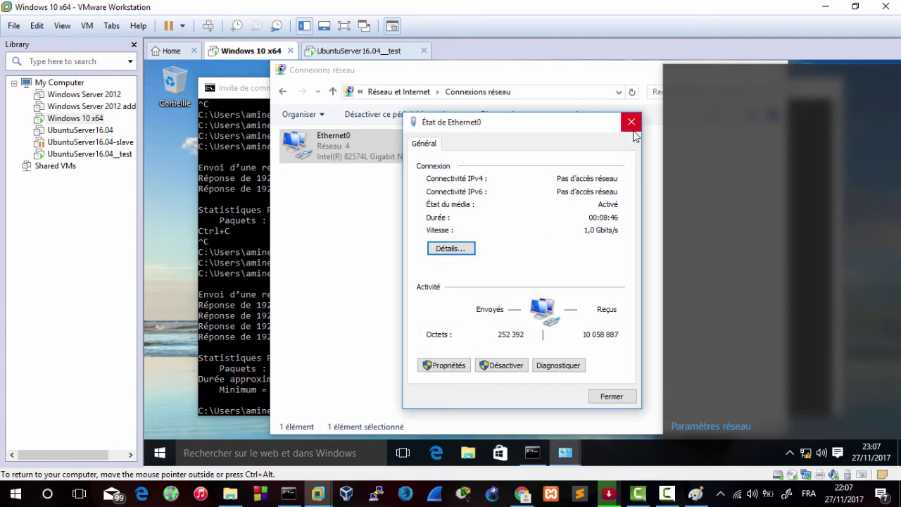
Disable the Ethernet0 adapter in the Windows 10 VM and return to the Ubuntu server console
click(505, 365)
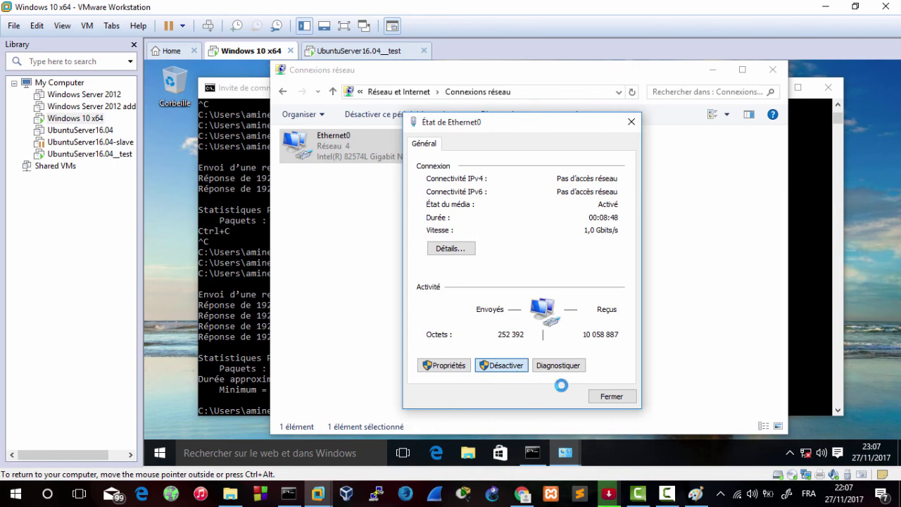
click(343, 55)
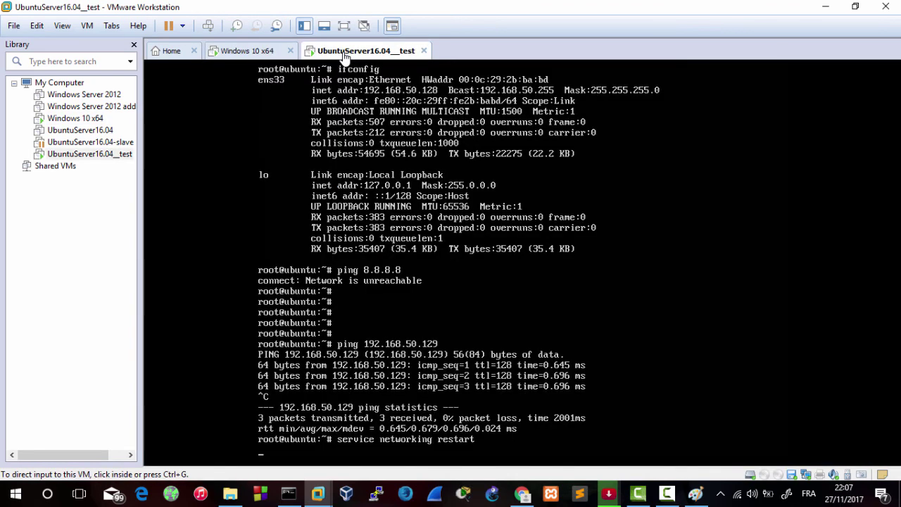
click(343, 71)
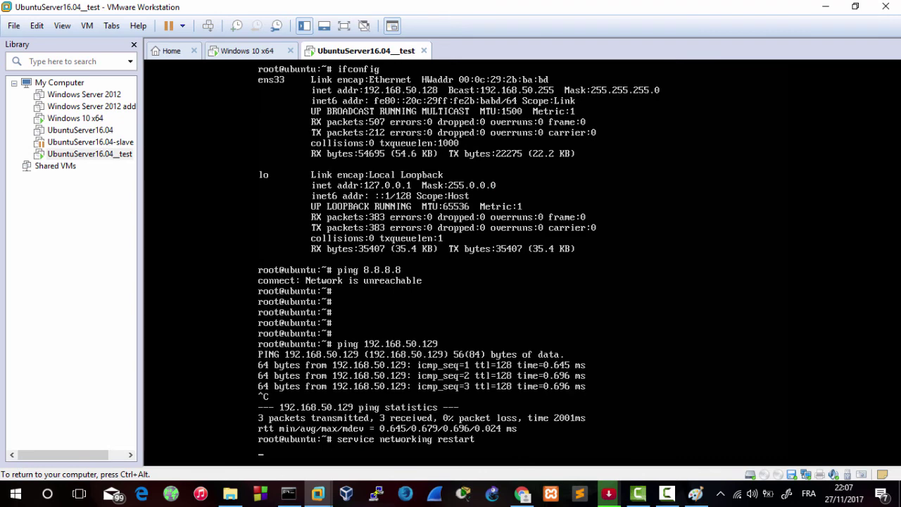
Interrupt the pending networking restart on the Ubuntu server and check its network interfaces with "ifconfig"
key(ctrl+c)
key(Return)
key(ctrl+alt)
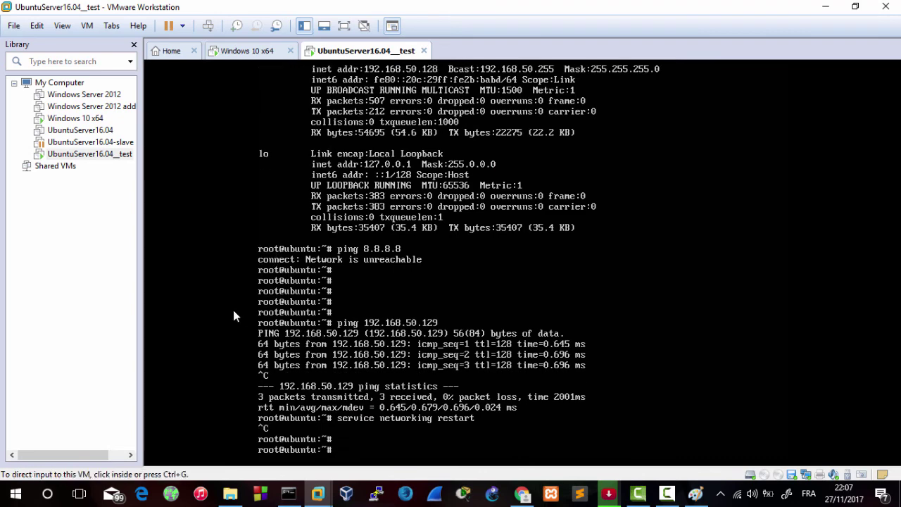
click(235, 316)
text(ifconfig)
key(Return)
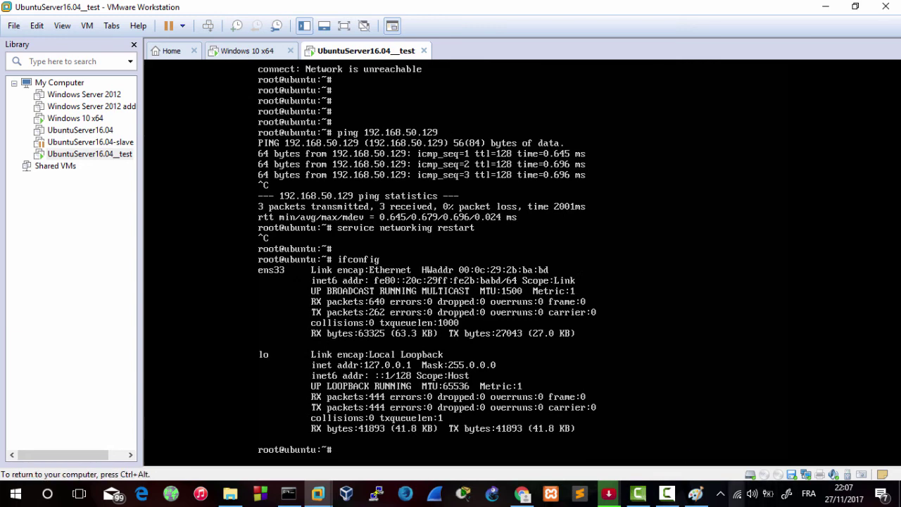
key(ctrl+alt)
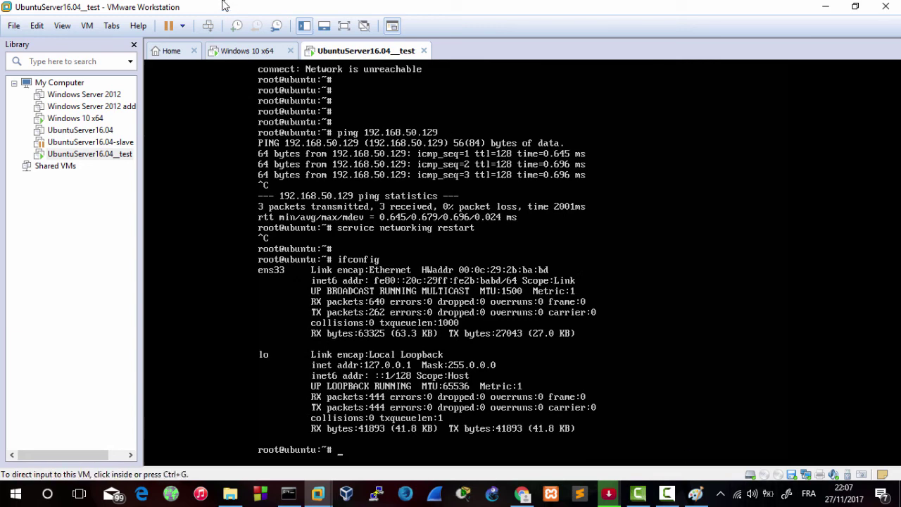
Re-enable the Ethernet0 adapter in the Windows 10 VM and examine its IPv4 address in the connection details
click(238, 53)
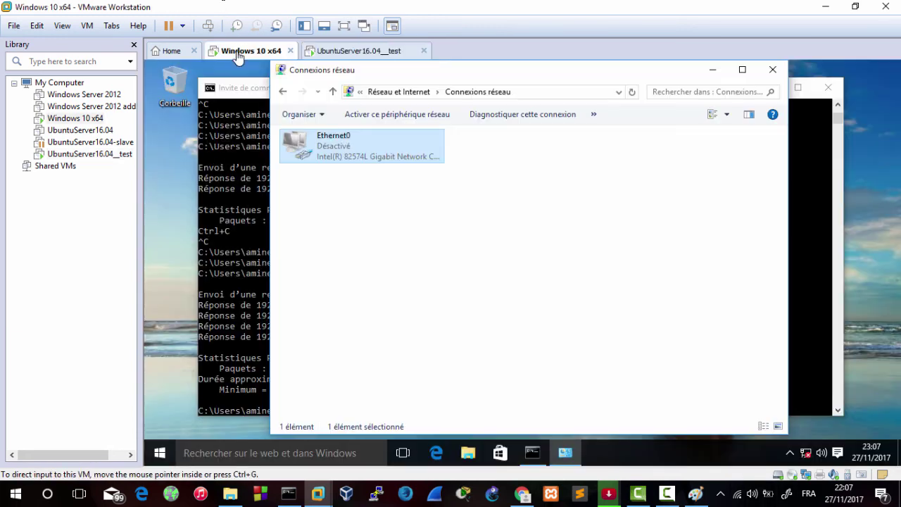
double_click(337, 142)
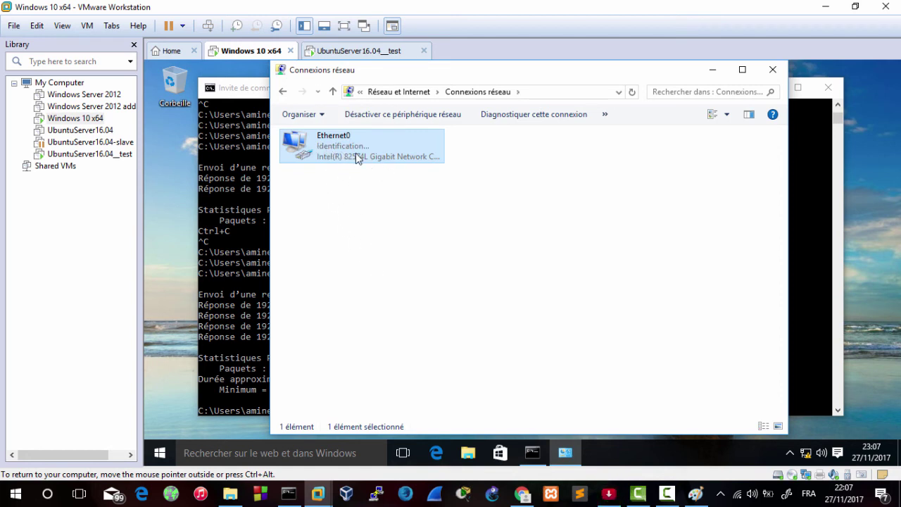
right_click(329, 147)
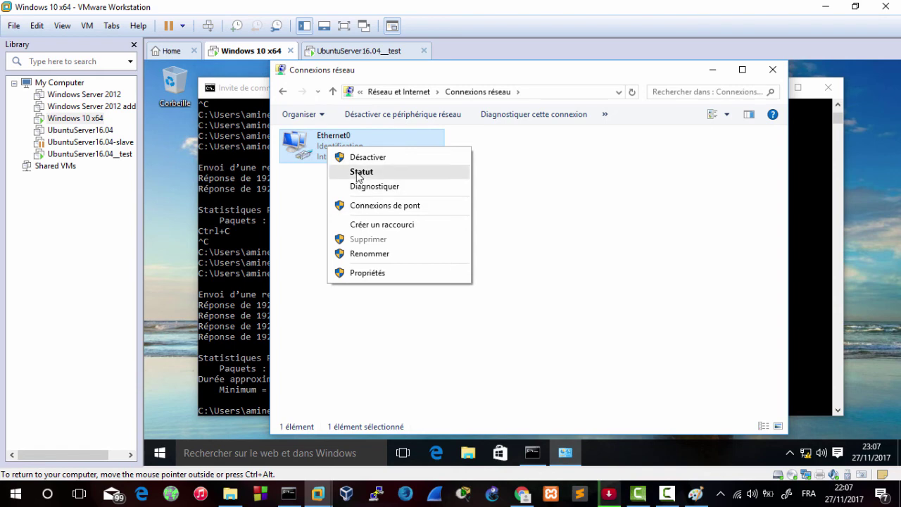
click(359, 173)
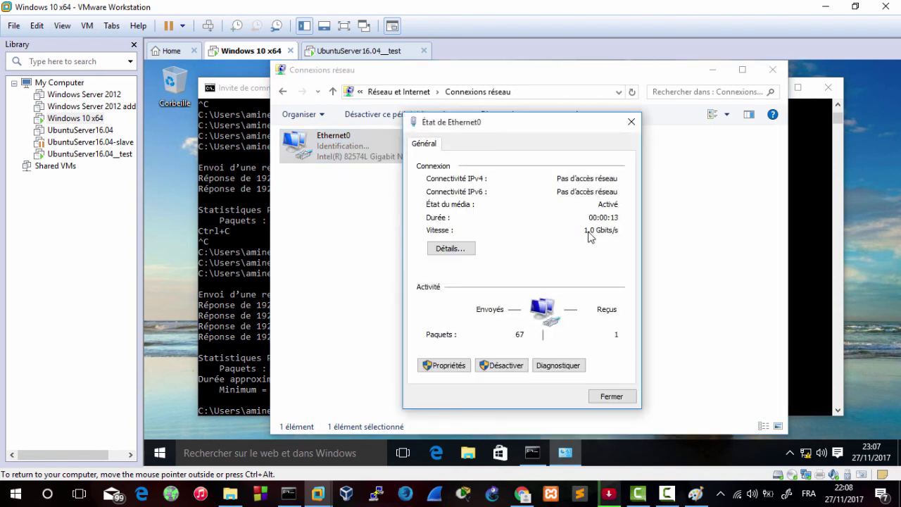
click(458, 251)
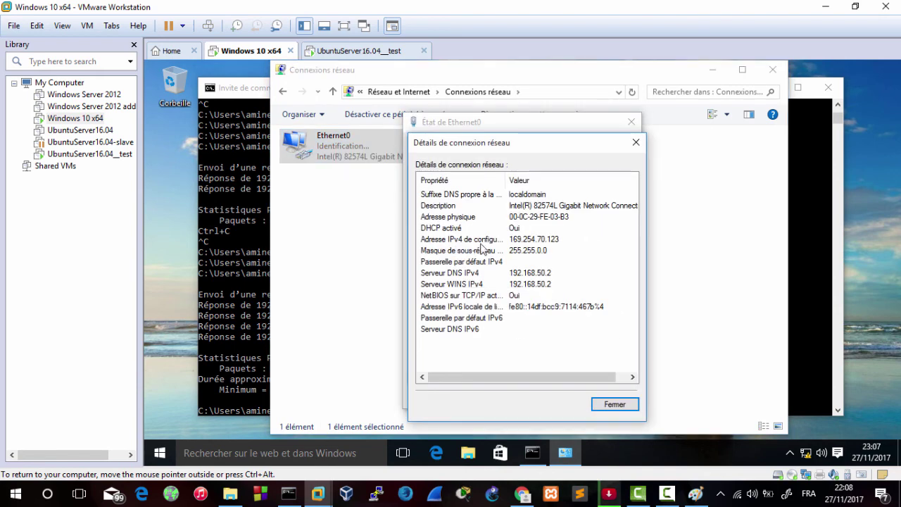
click(539, 241)
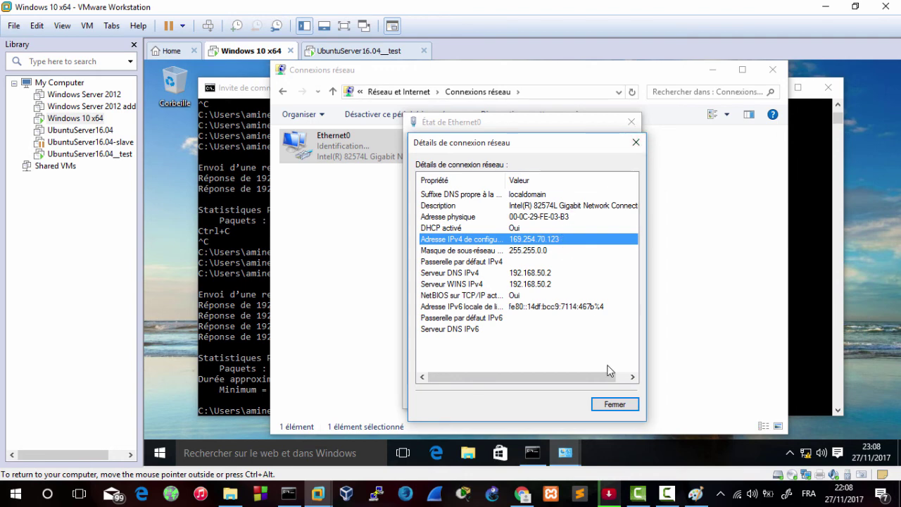
click(613, 404)
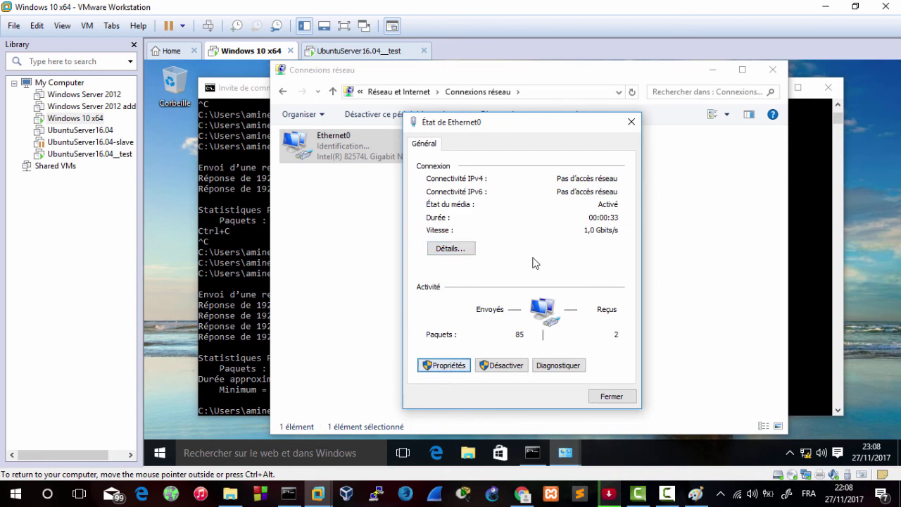
Set Ethernet0's TCP/IPv4 properties to the static IP address 192.168.50.10 with subnet mask 255.255.255.0
click(444, 367)
click(444, 366)
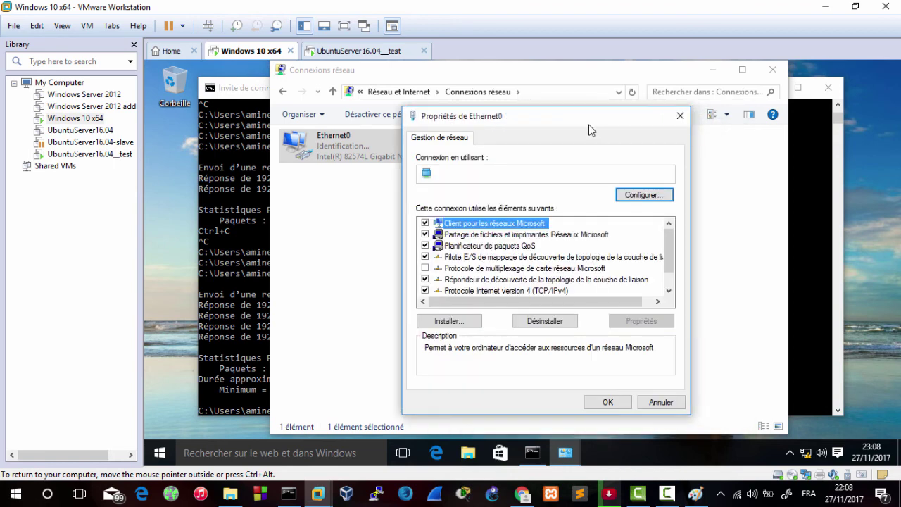
double_click(516, 291)
click(484, 240)
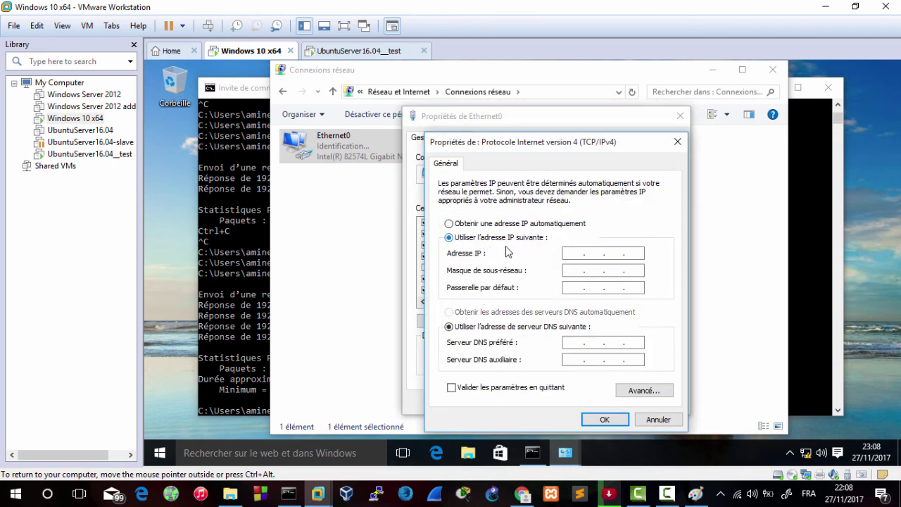
click(573, 253)
text(192 . 168 . 5)
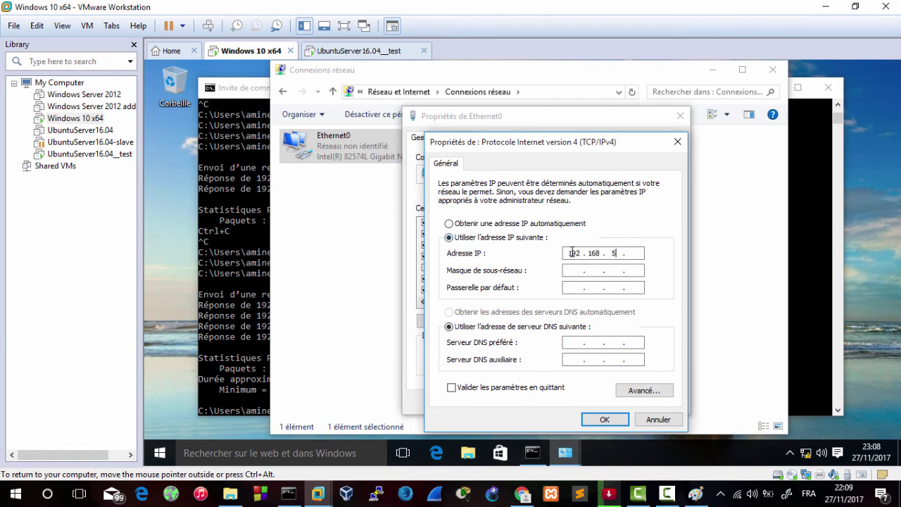
text(0 . 10)
key(Tab)
click(605, 419)
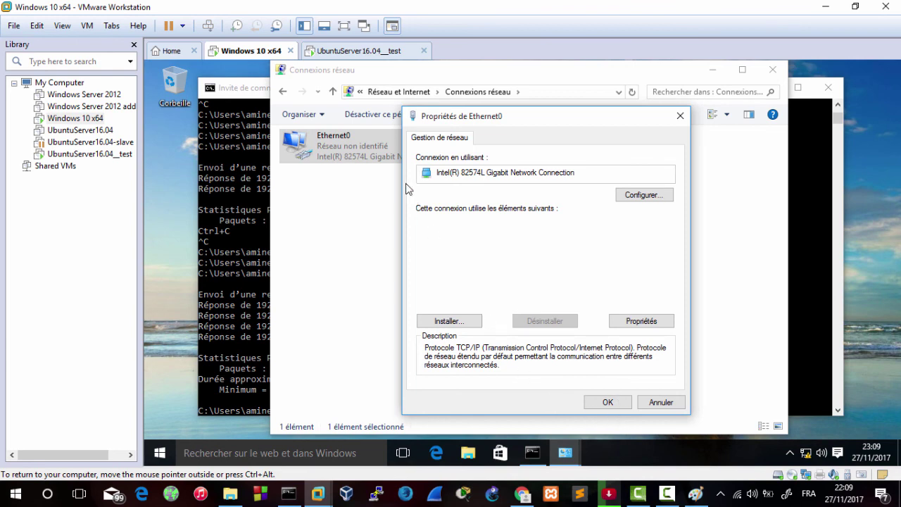
click(330, 50)
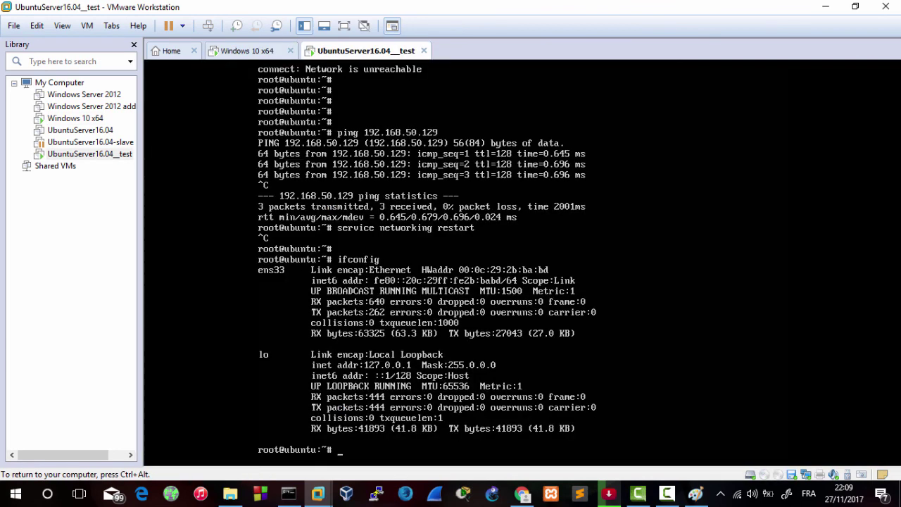
key(Return)
key(ctrl+alt)
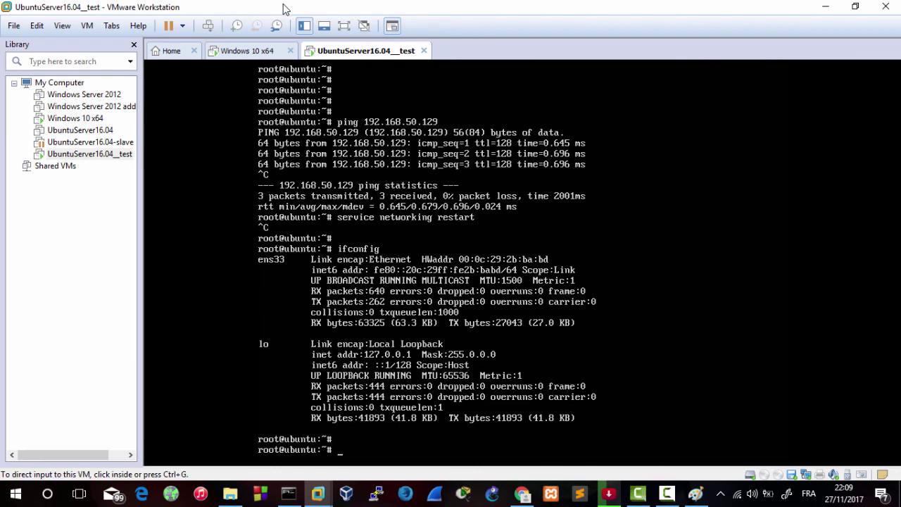
click(242, 51)
Confirm the Ethernet0 properties and examine the adapter's connection details again
click(607, 402)
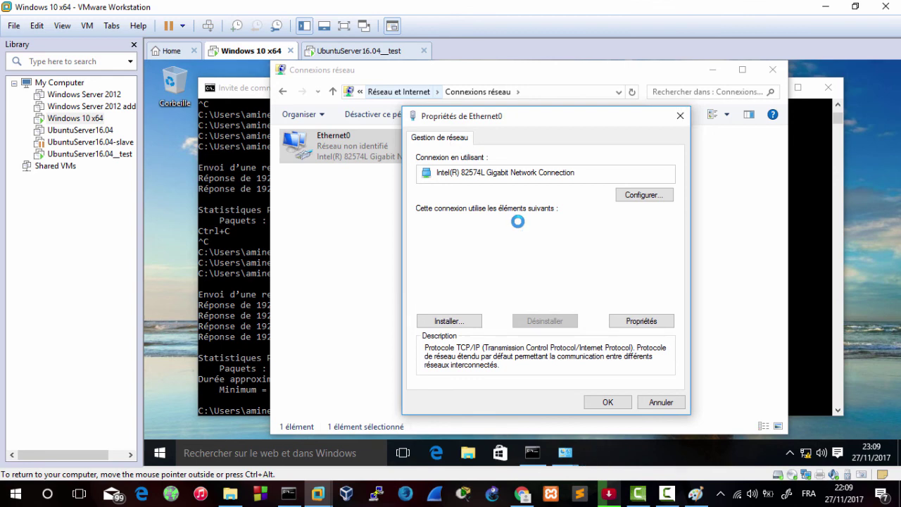
click(612, 401)
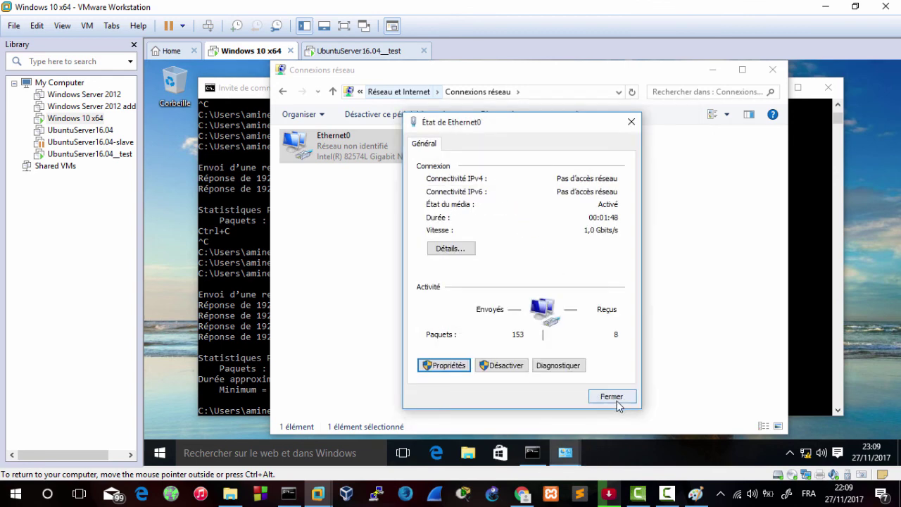
click(461, 249)
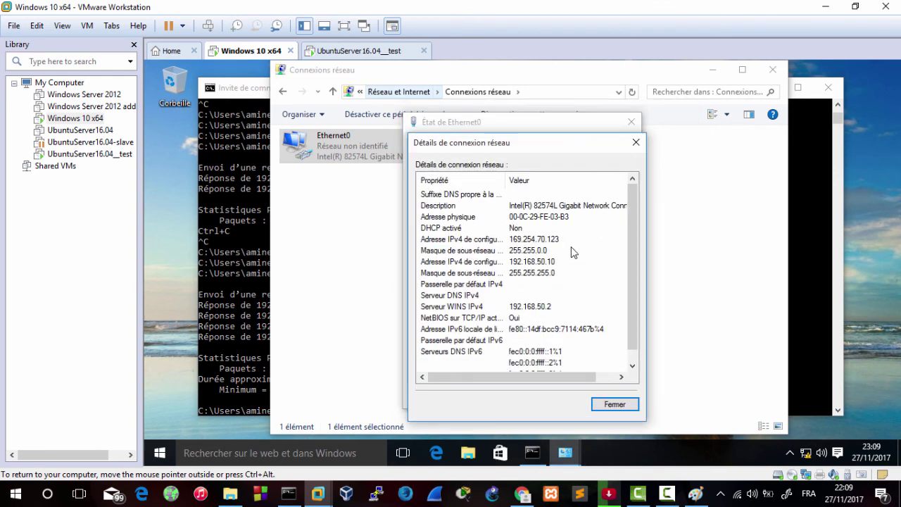
click(636, 142)
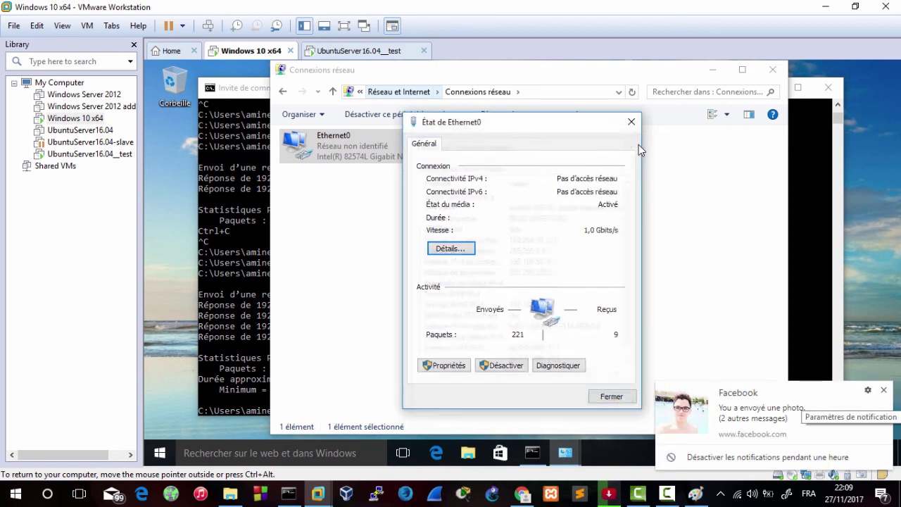
click(884, 391)
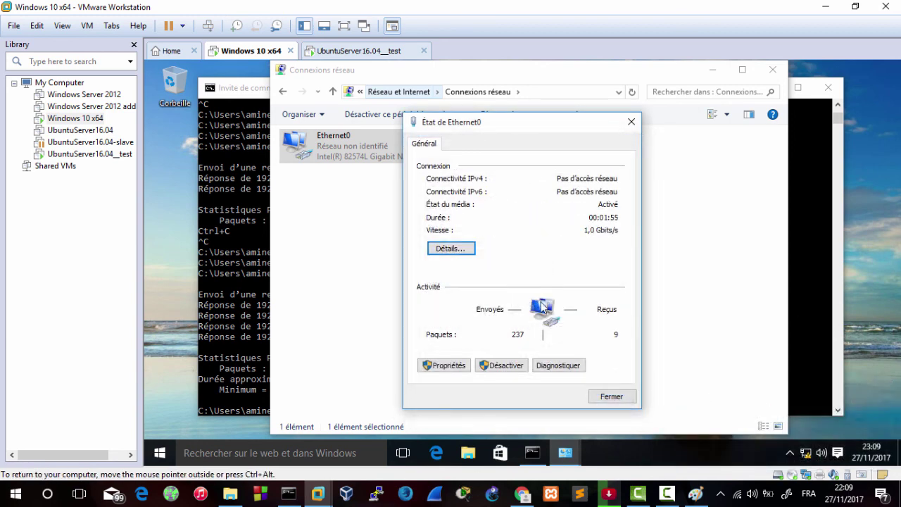
Disable and re-enable the Ethernet0 adapter, and check its IPv4 address with "ipconfig" in the VM's command prompt
click(497, 367)
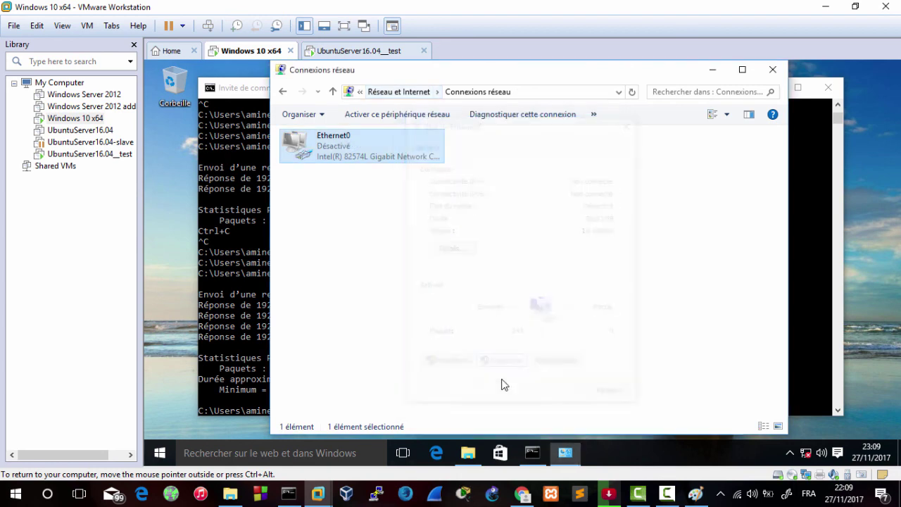
double_click(328, 146)
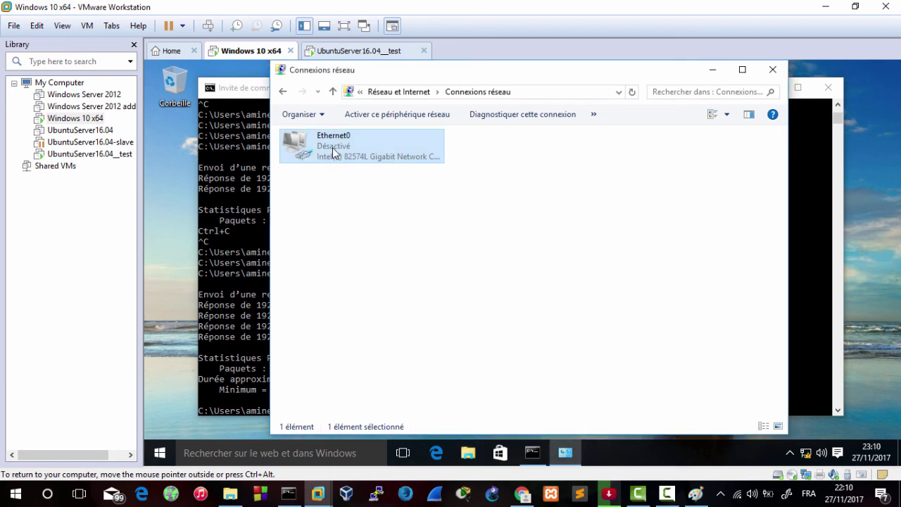
click(247, 331)
key(Return)
key(Return)
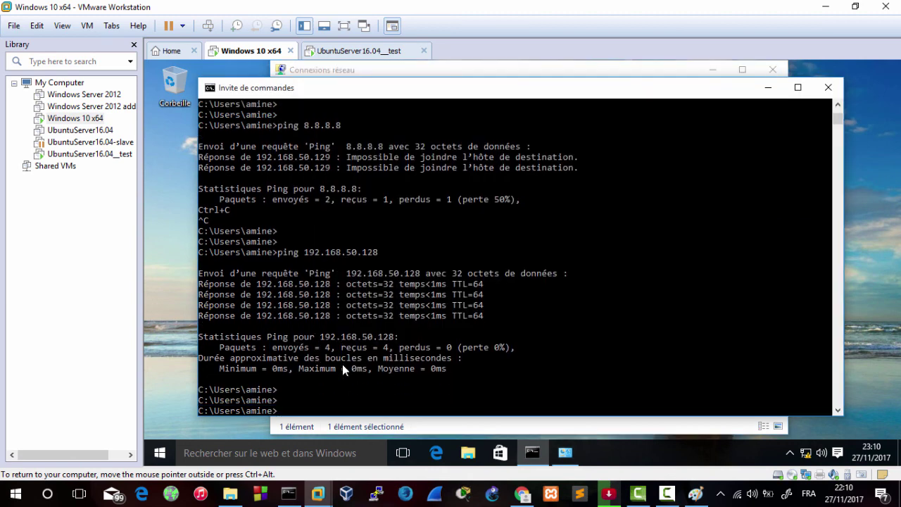
text(ipconfig)
key(Return)
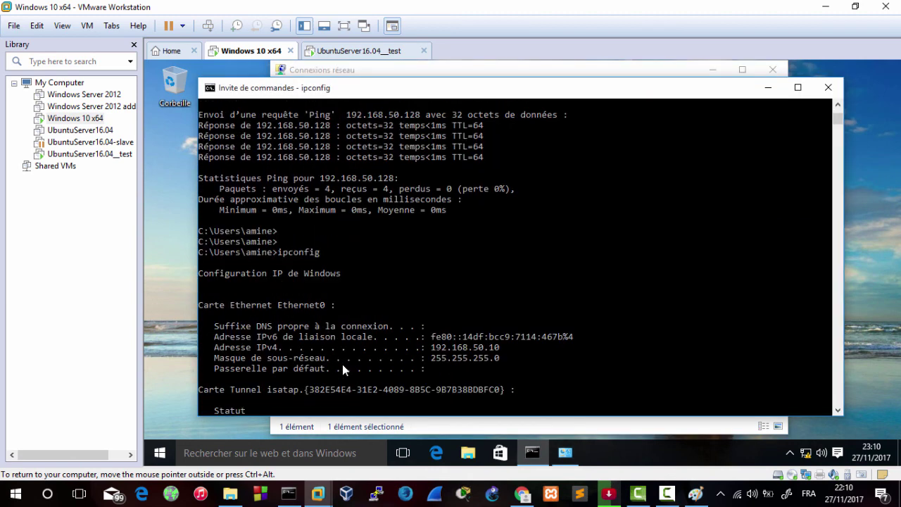
drag(504, 347, 423, 352)
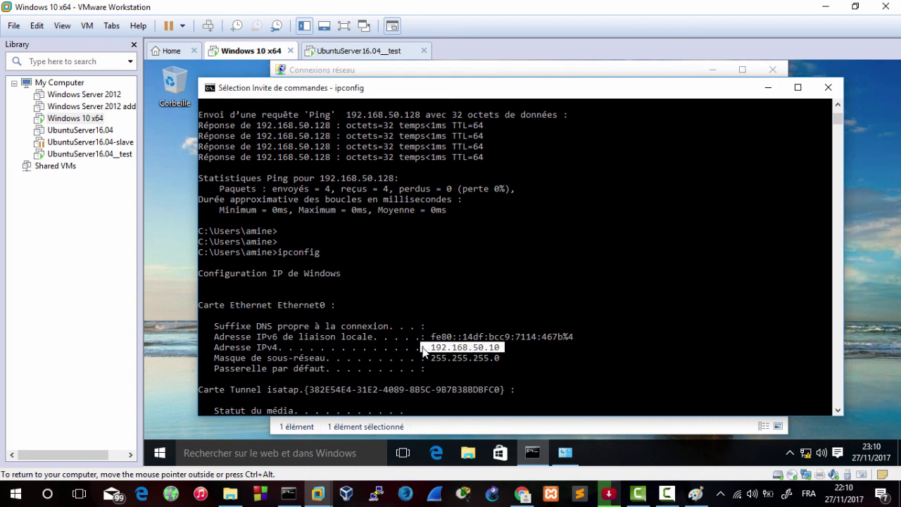
Switch to the Ubuntu server VM and open /etc/network/interfaces in nano
click(330, 54)
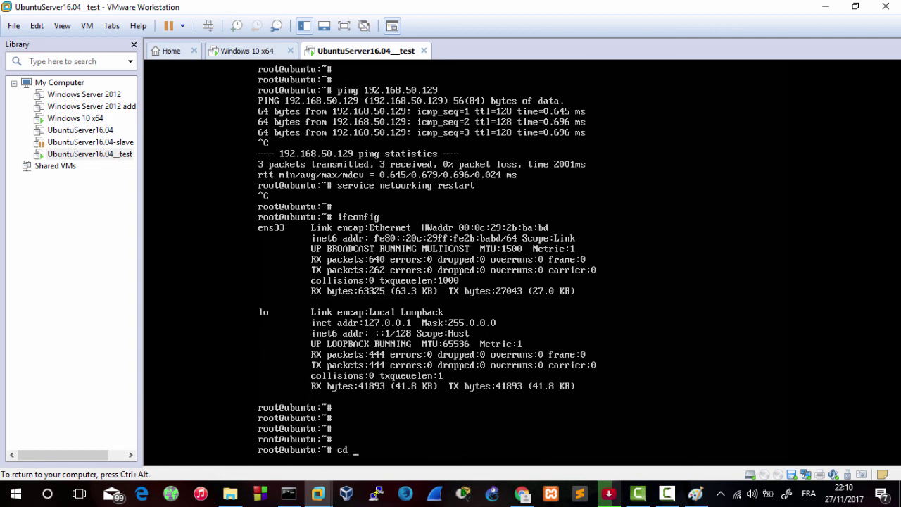
key(BackSpace)
key(BackSpace)
text(nano /etc/network/interfaces)
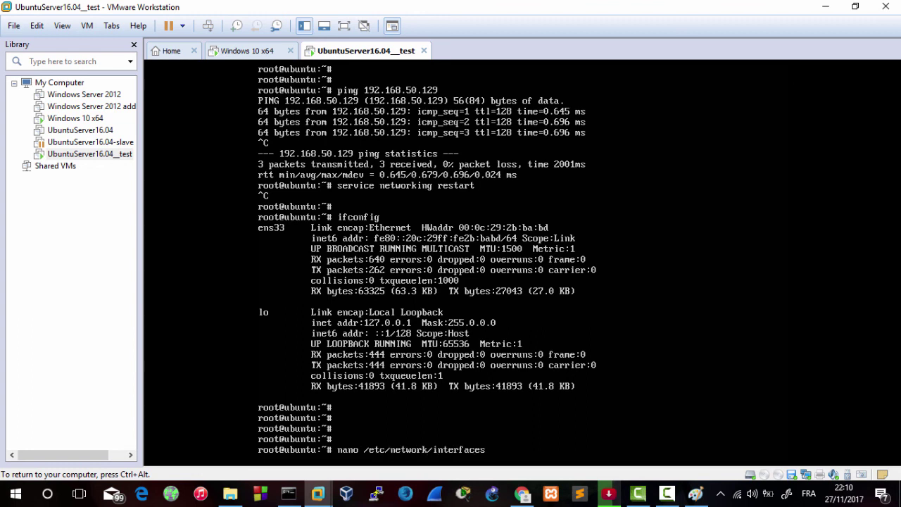
key(Return)
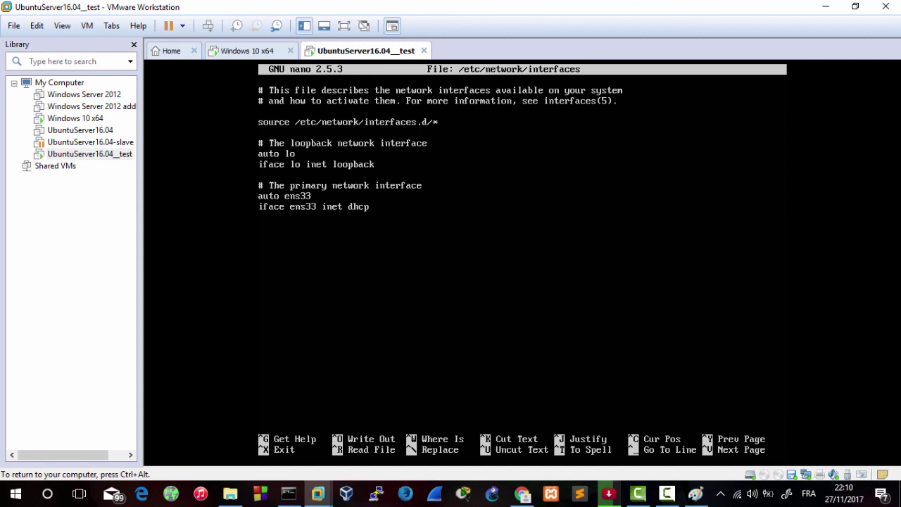
Change the ens33 interface from dhcp to static and add the line "address 192.168.50.11" below it
key(BackSpace)
key(BackSpace)
key(BackSpace)
text(static)
text(address)
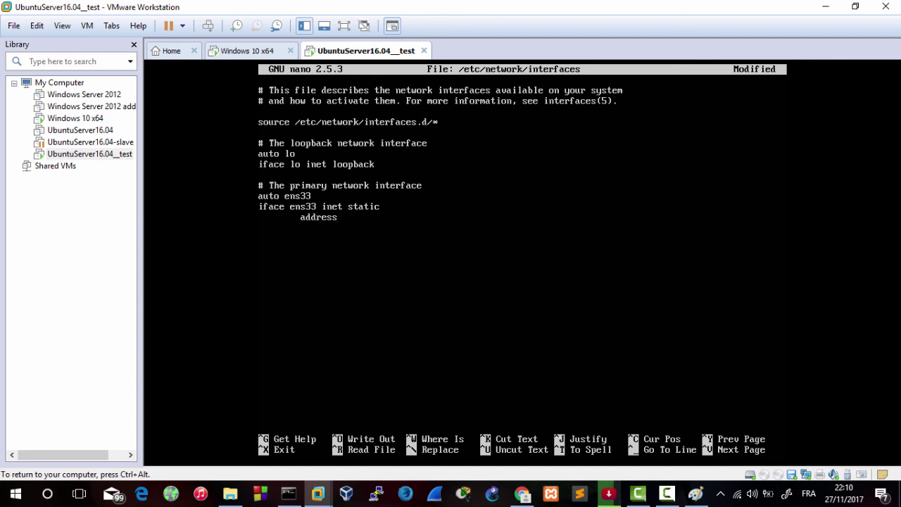
text( 192.168)
text(.50.11)
Add the line "netmask 255.255.255.0" for ens33, save /etc/network/interfaces and exit nano
text(netmas)
text(k)
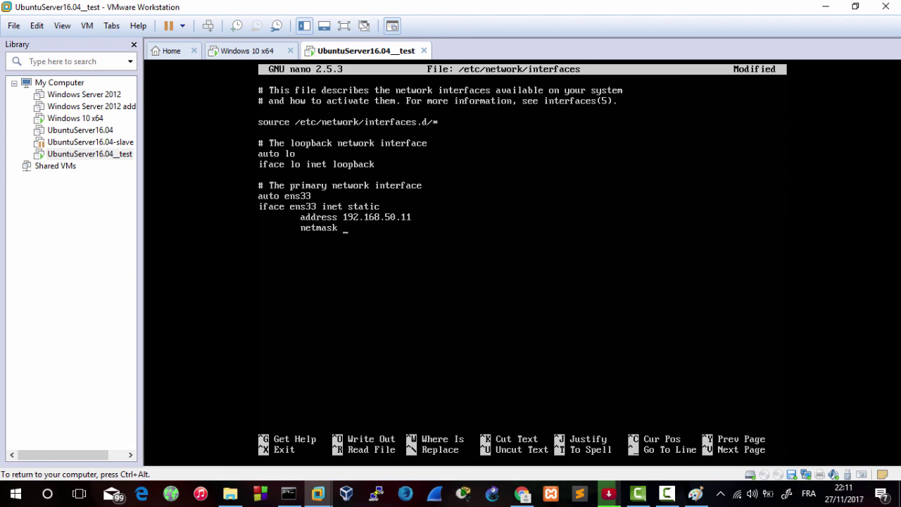
text( 255.255.255.0)
key(ctrl+x)
key(y)
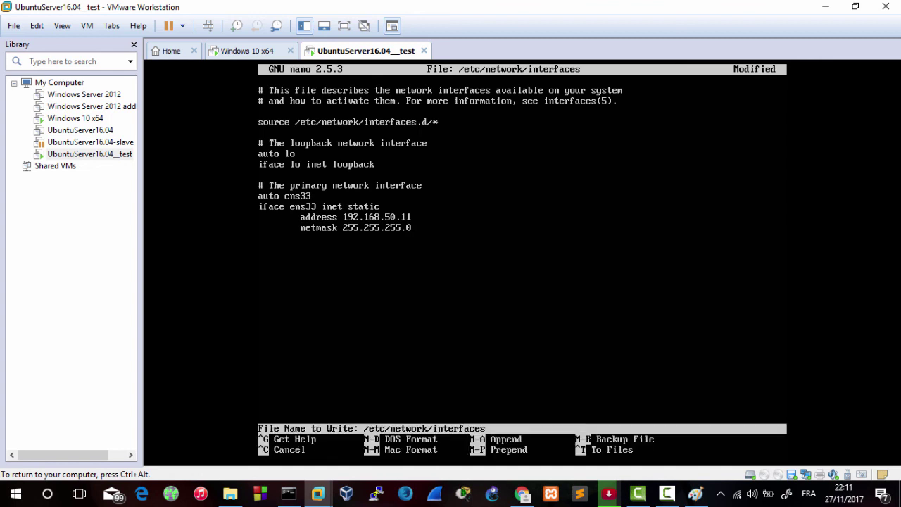
key(Return)
Restart the Ubuntu server's networking with "service networking restart" to load the static configuration
key(Return)
key(Return)
text(servi)
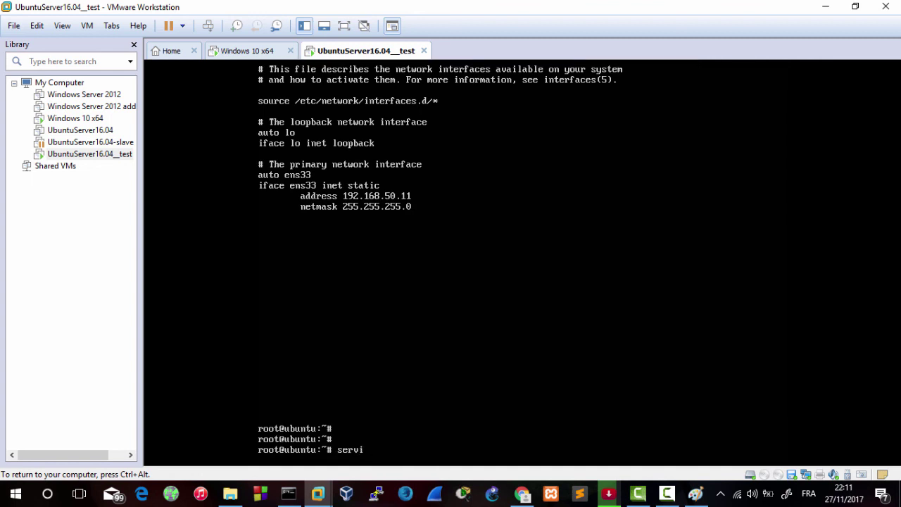
text(ce networking restart)
key(Return)
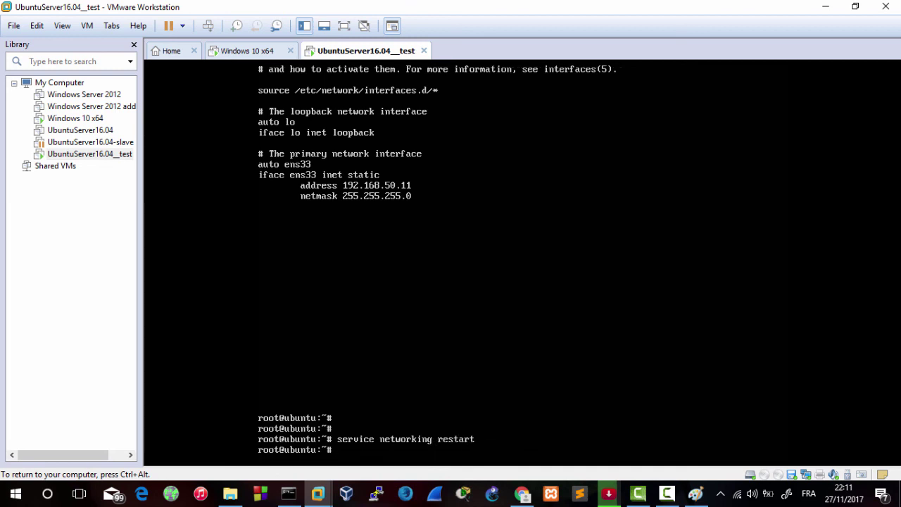
List the Ubuntu server's network interfaces with ifconfig to check the address of ens33
key(Return)
key(Return)
key(Return)
key(Return)
text(ifconfig)
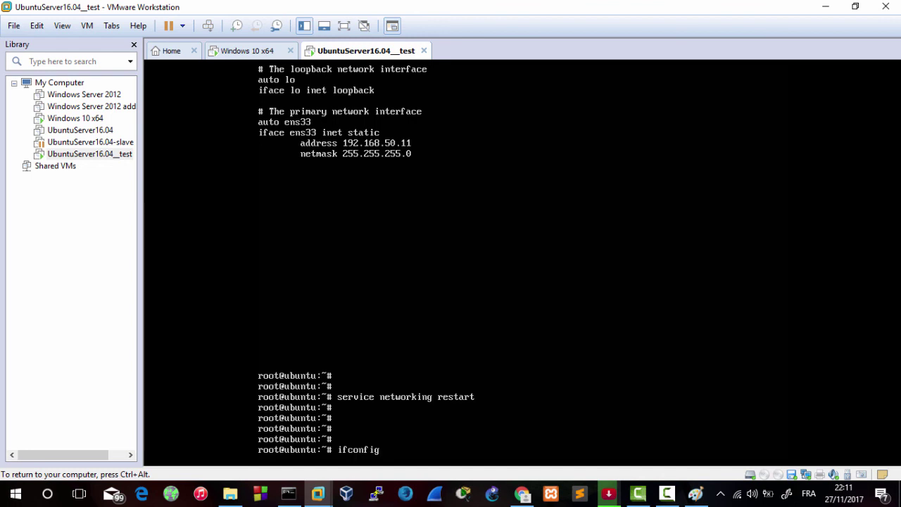
key(Return)
key(Return)
key(Return)
key(Return)
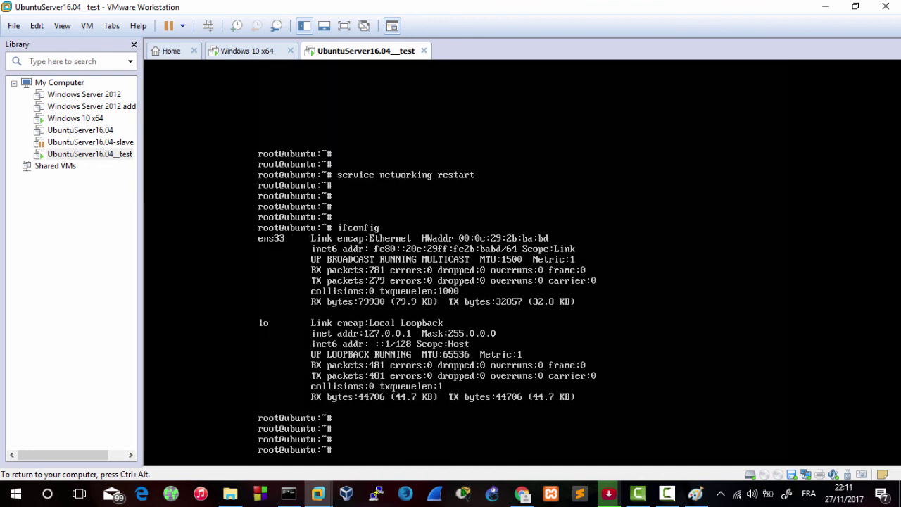
Bring the ens33 interface down and back up with "ifconfig ens33 down" and "ifconfig ens33 up"
text(ifconfig  ens33 down)
key(Return)
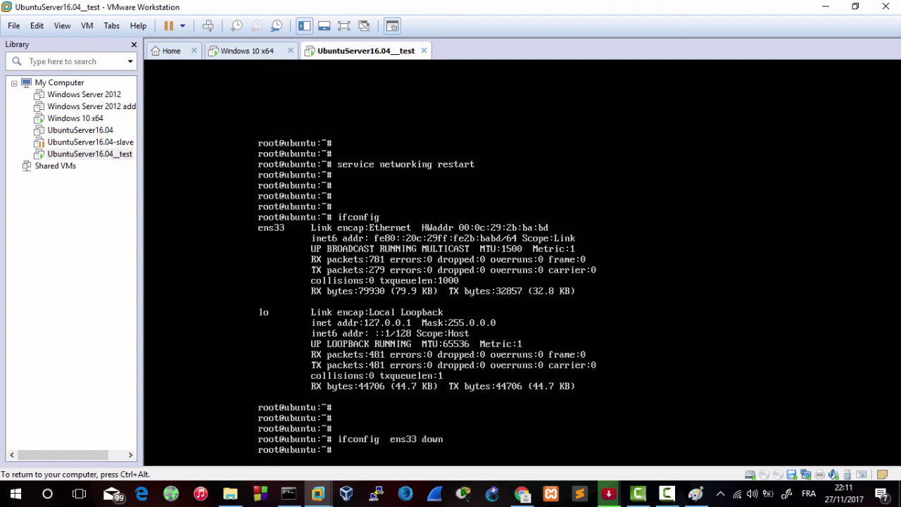
key(Up)
key(BackSpace)
key(BackSpace)
key(BackSpace)
key(BackSpace)
key(BackSpace)
text(up)
key(Return)
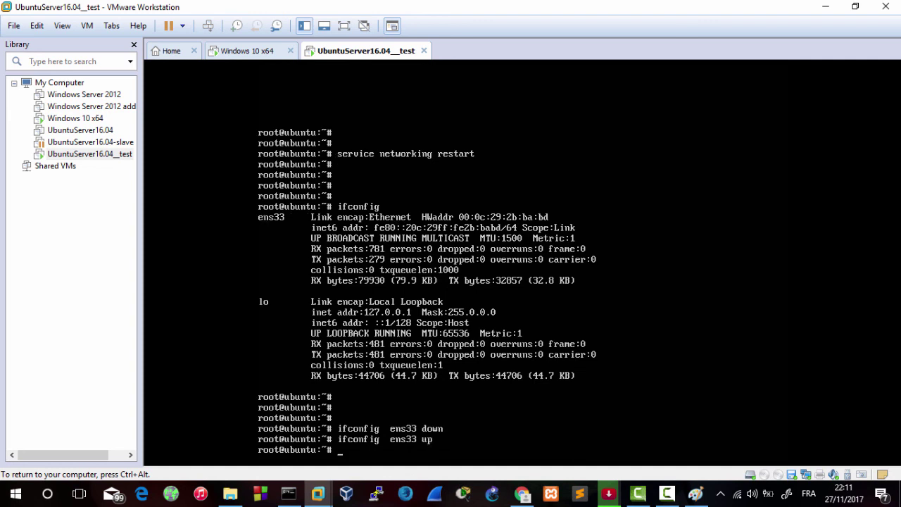
Restart the Ubuntu server's networking service again with "service networking restart"
key(Return)
key(Return)
text(service networking )
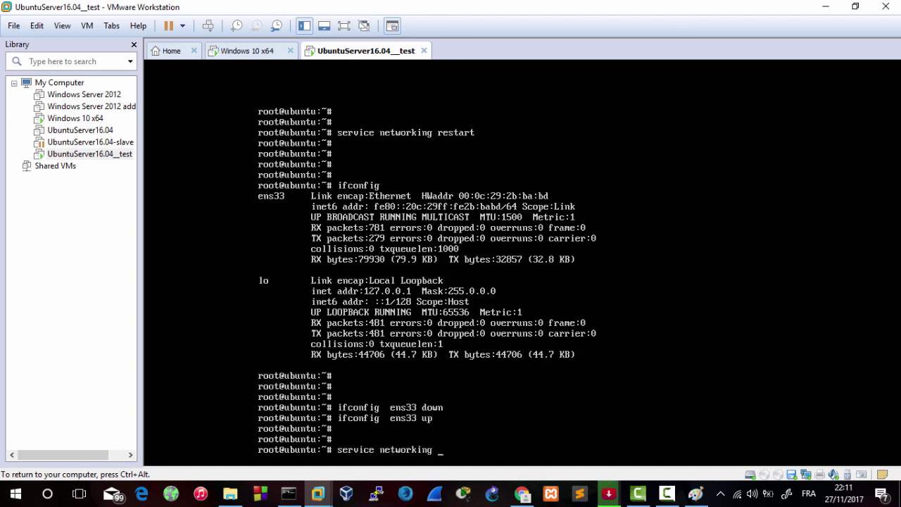
text(restart)
key(Return)
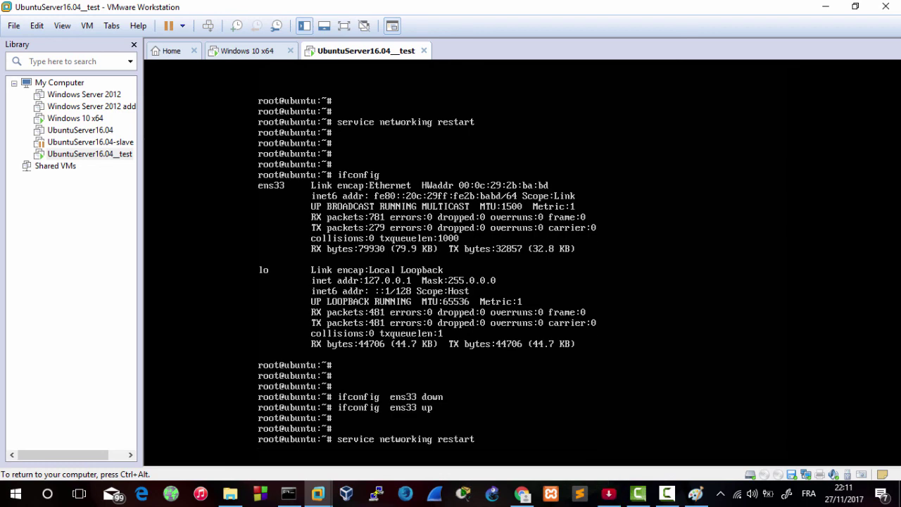
Run ifconfig again to verify the static IP configuration of ens33 on the Ubuntu server
key(Return)
key(Return)
text(ifconfig)
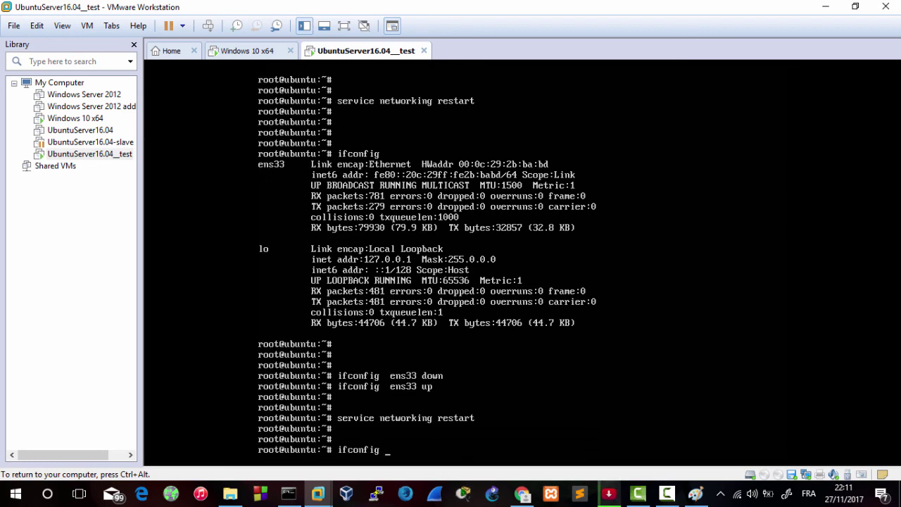
key(Return)
key(Return)
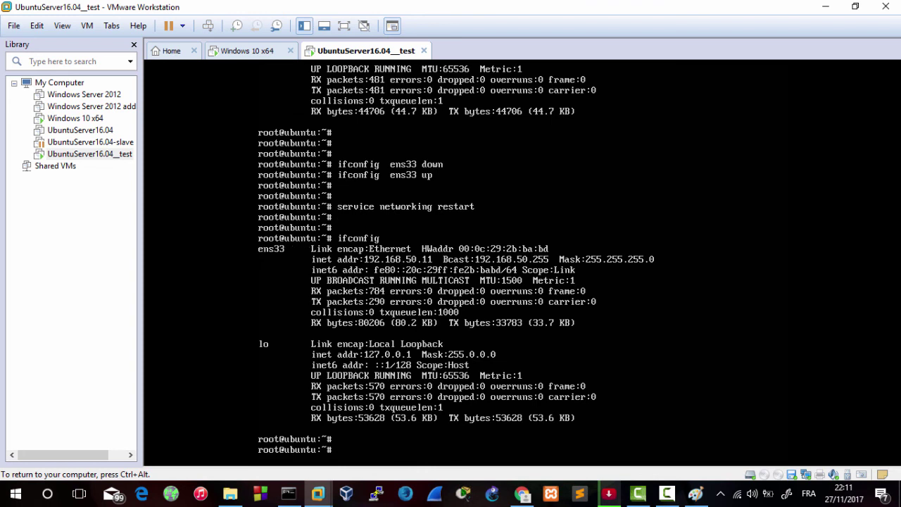
Check the Windows 10 VM's IPv4 address, ping 192.168.50.10 from the Ubuntu server, and stop the ping
key(ctrl+alt)
click(255, 55)
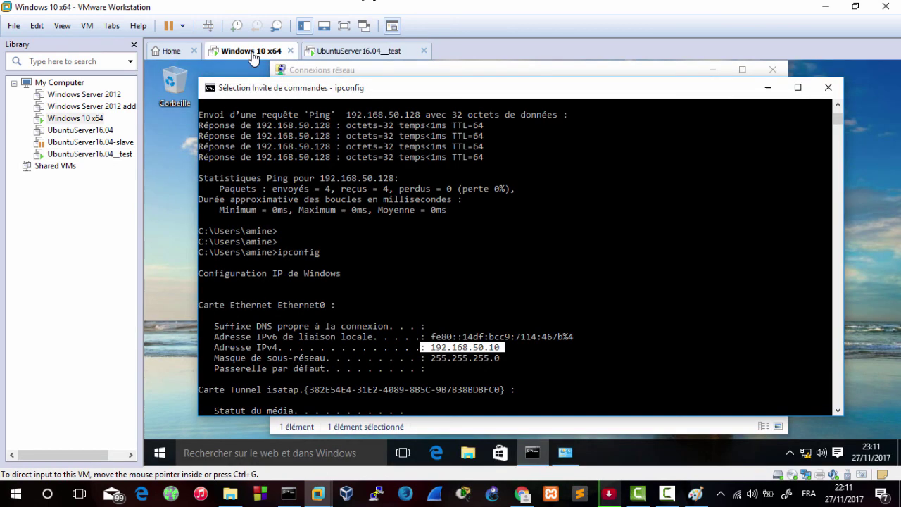
click(354, 53)
key(Return)
key(Return)
text(pin)
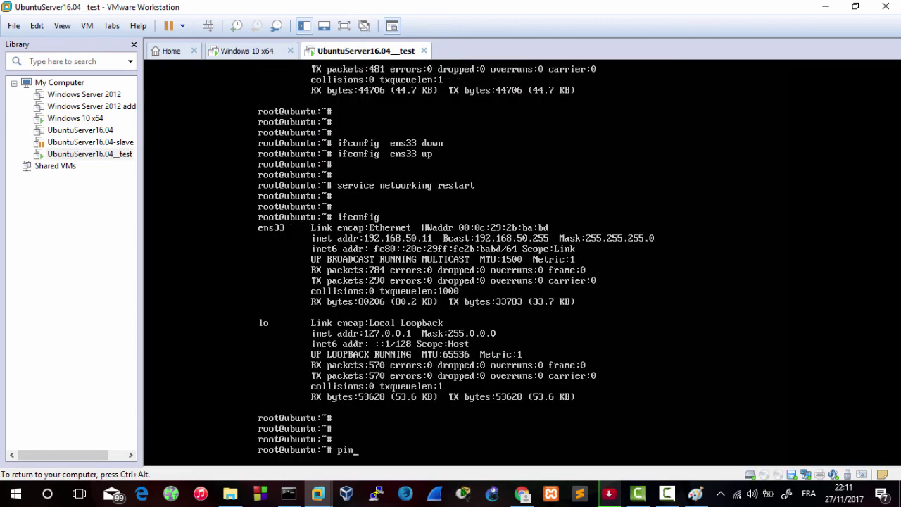
text(g 192.168.50.10)
key(Return)
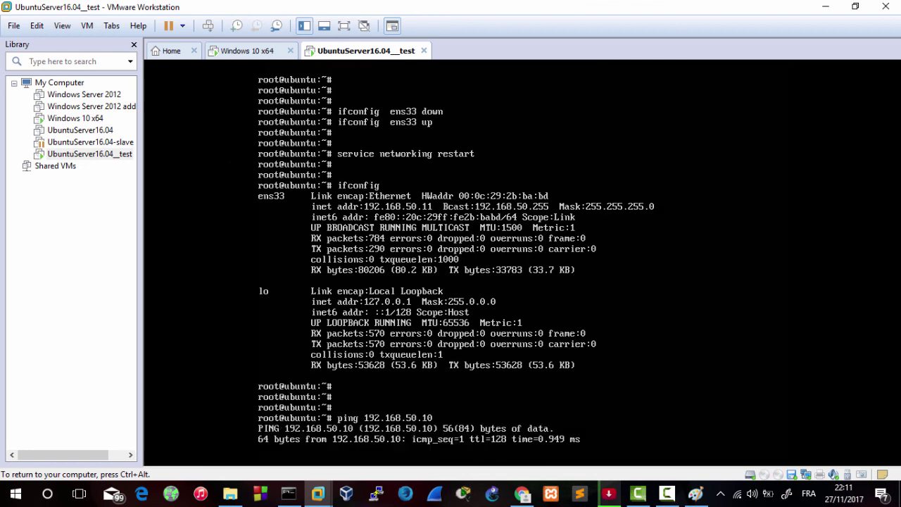
key(ctrl+c)
Switch to the Windows 10 VM, ping the Ubuntu server at 192.168.50.11 from the command prompt, and stop the ping
key(ctrl+alt)
click(248, 53)
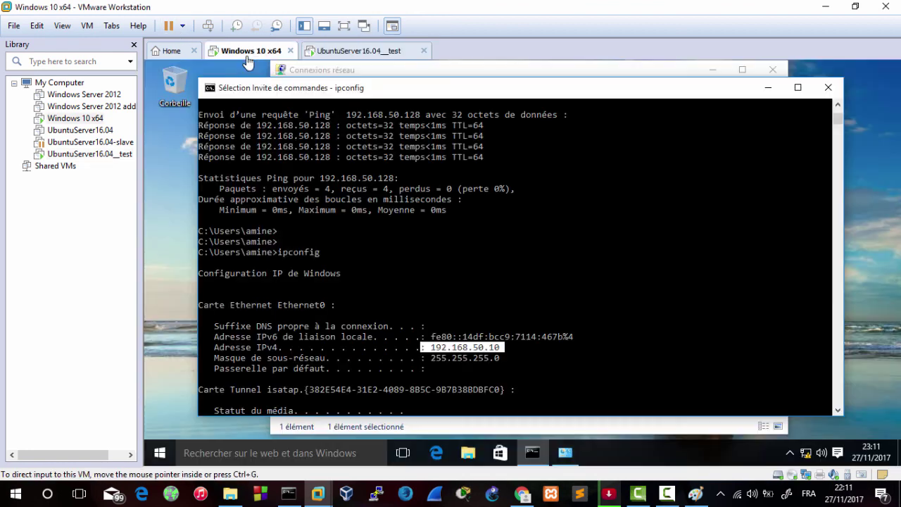
key(Return)
key(Return)
key(Return)
key(Return)
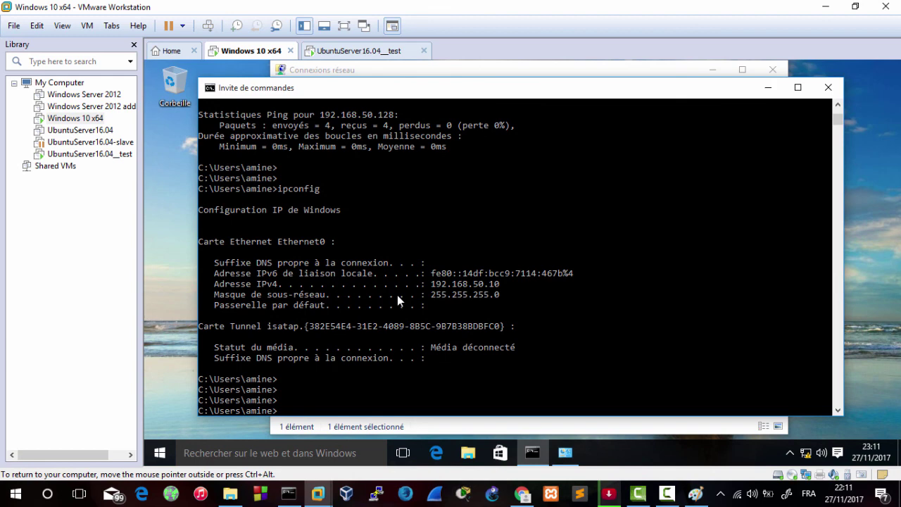
text(ping 192.168.50.11)
key(Return)
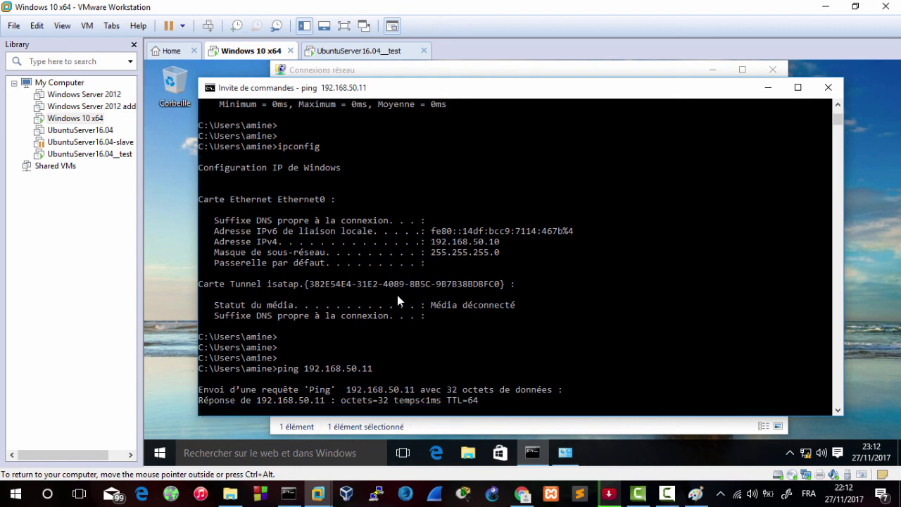
key(ctrl+c)
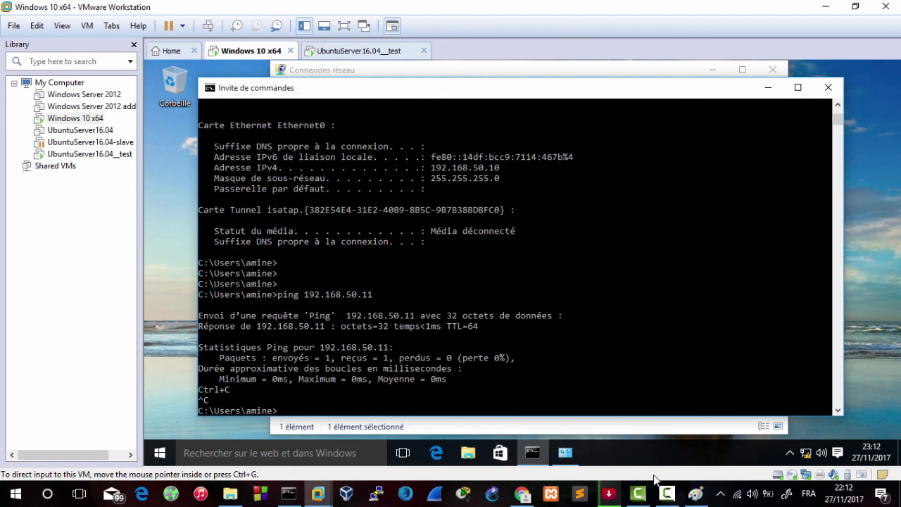
click(561, 389)
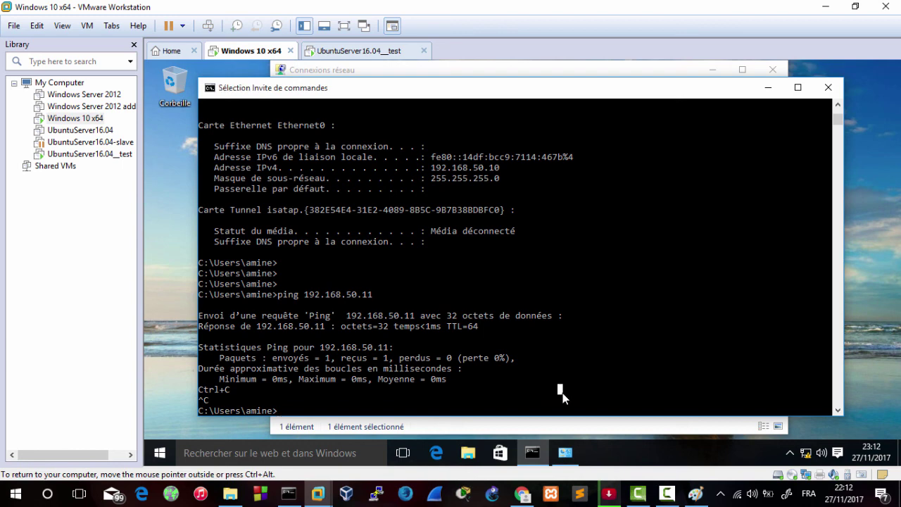
mouse_move(668, 501)
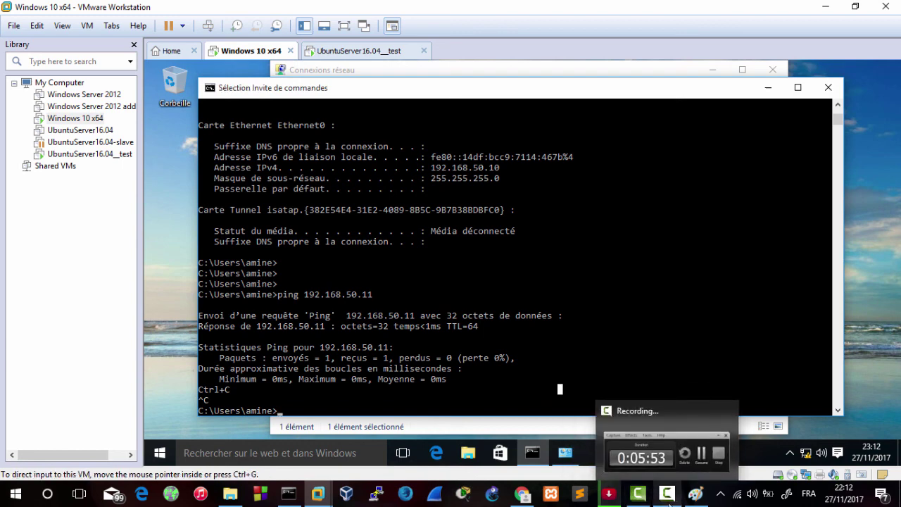
click(669, 501)
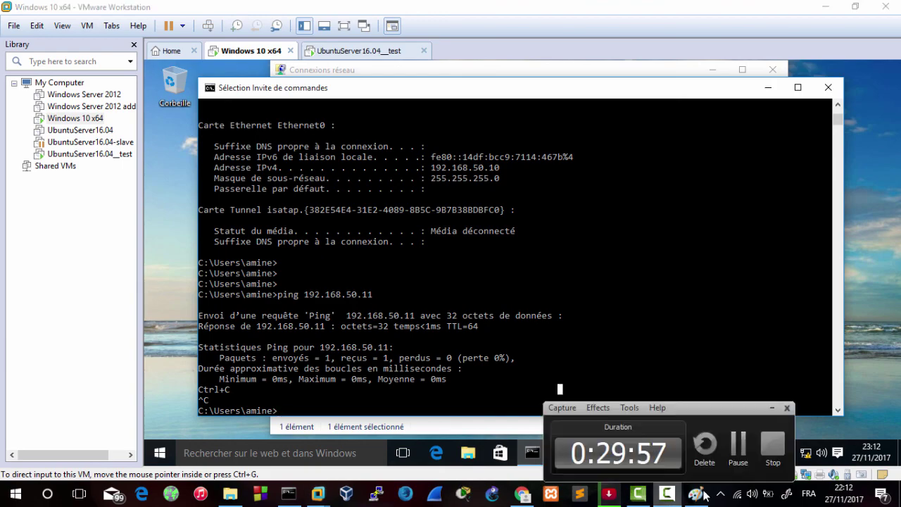
click(737, 457)
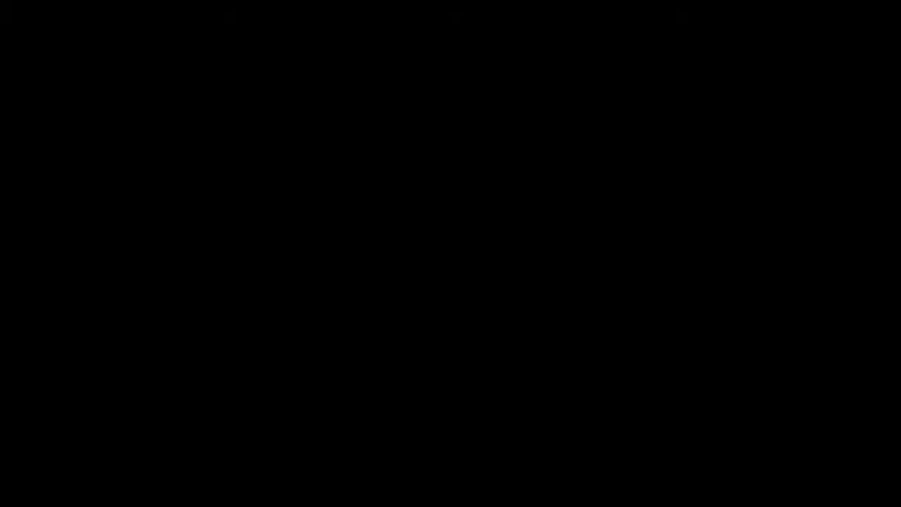